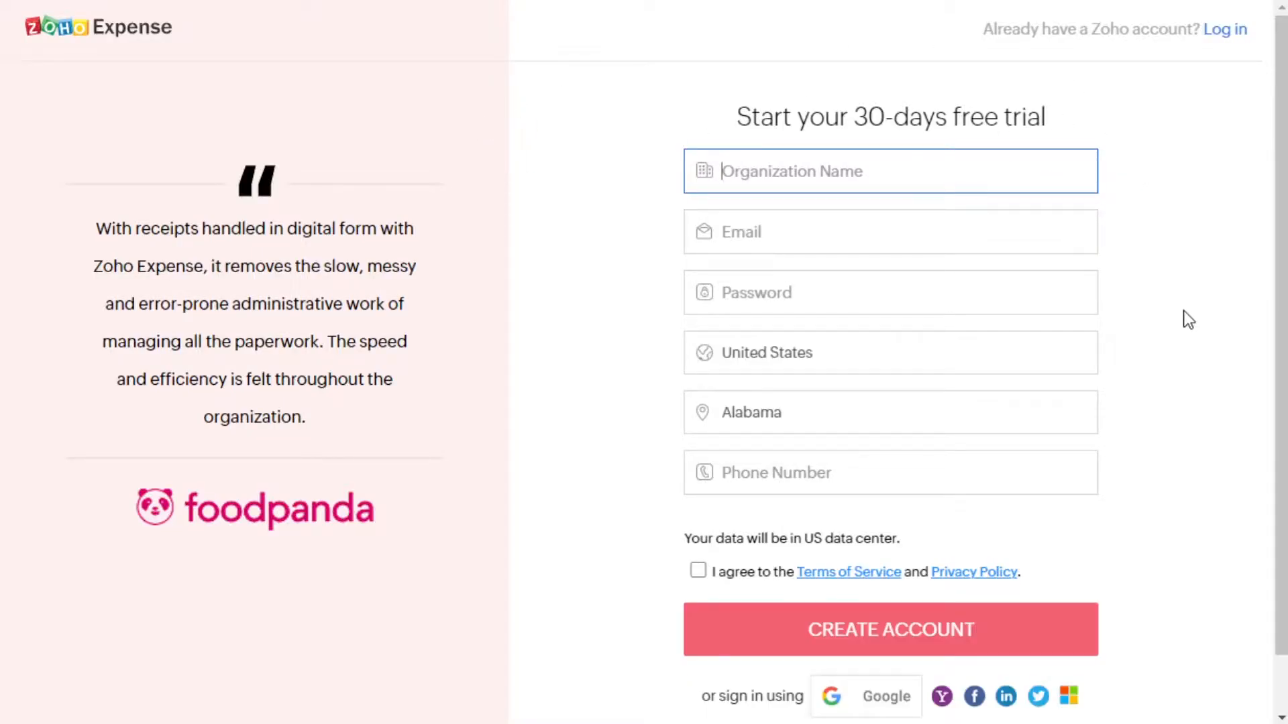
- Look over the free-trial sign-up form and postpone setting up two-factor authentication for the account
scroll(1188, 320, down, 1)
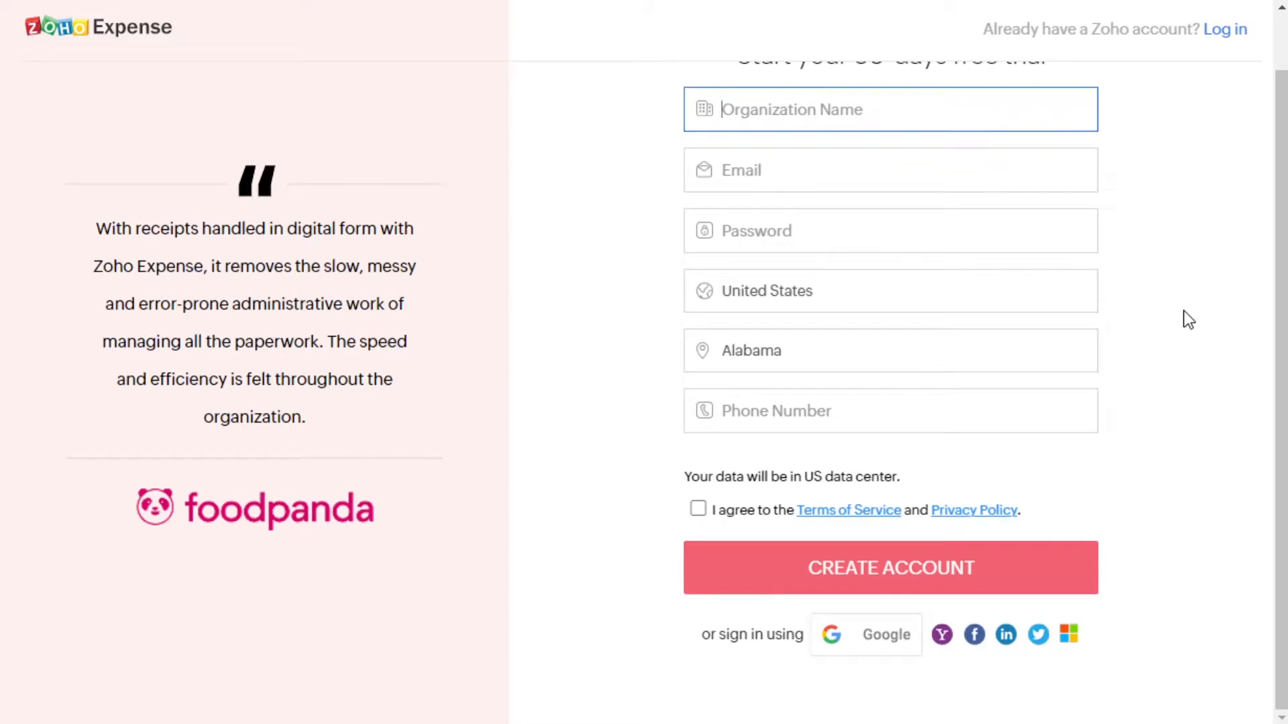
scroll(1185, 320, up, 1)
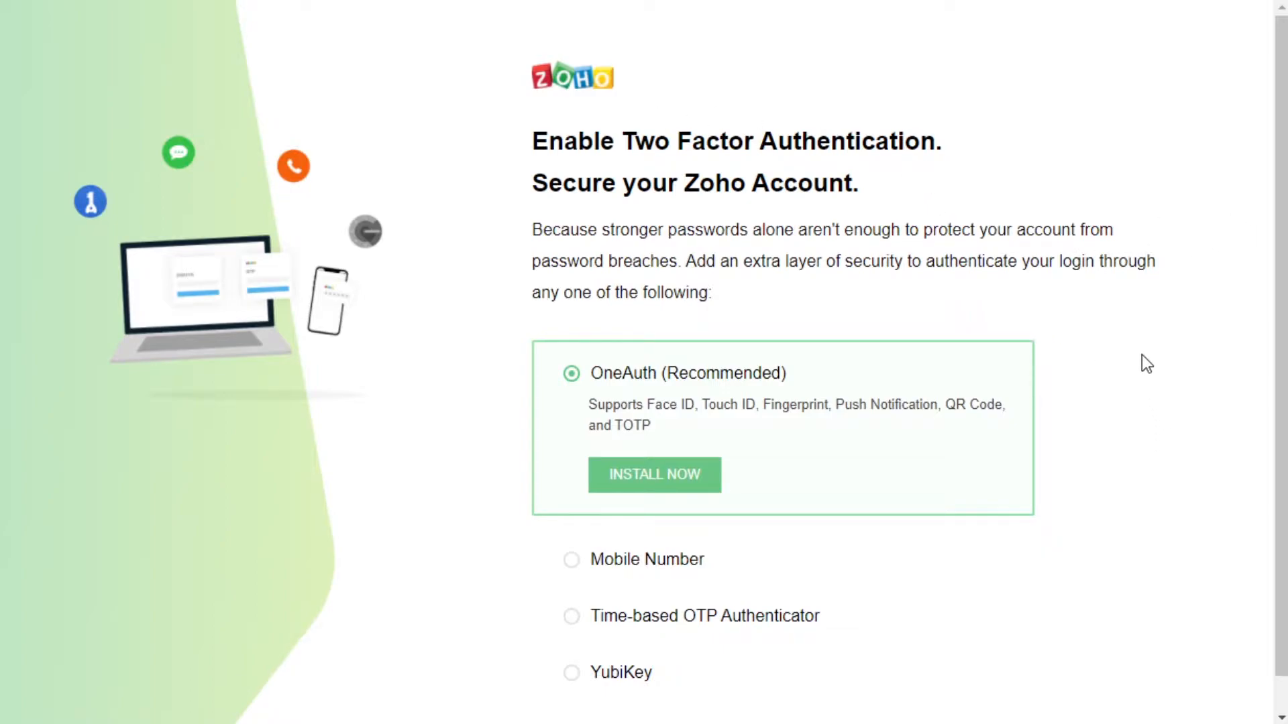
scroll(1142, 355, down, 1)
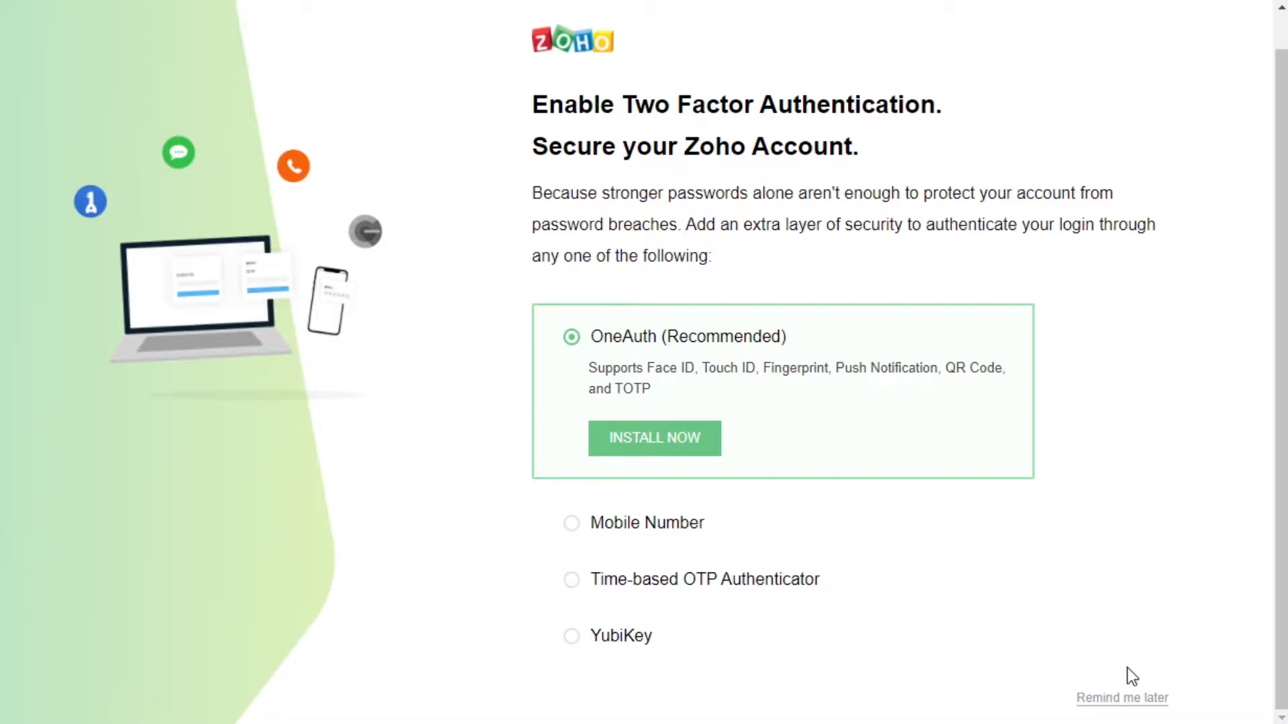
click(1135, 699)
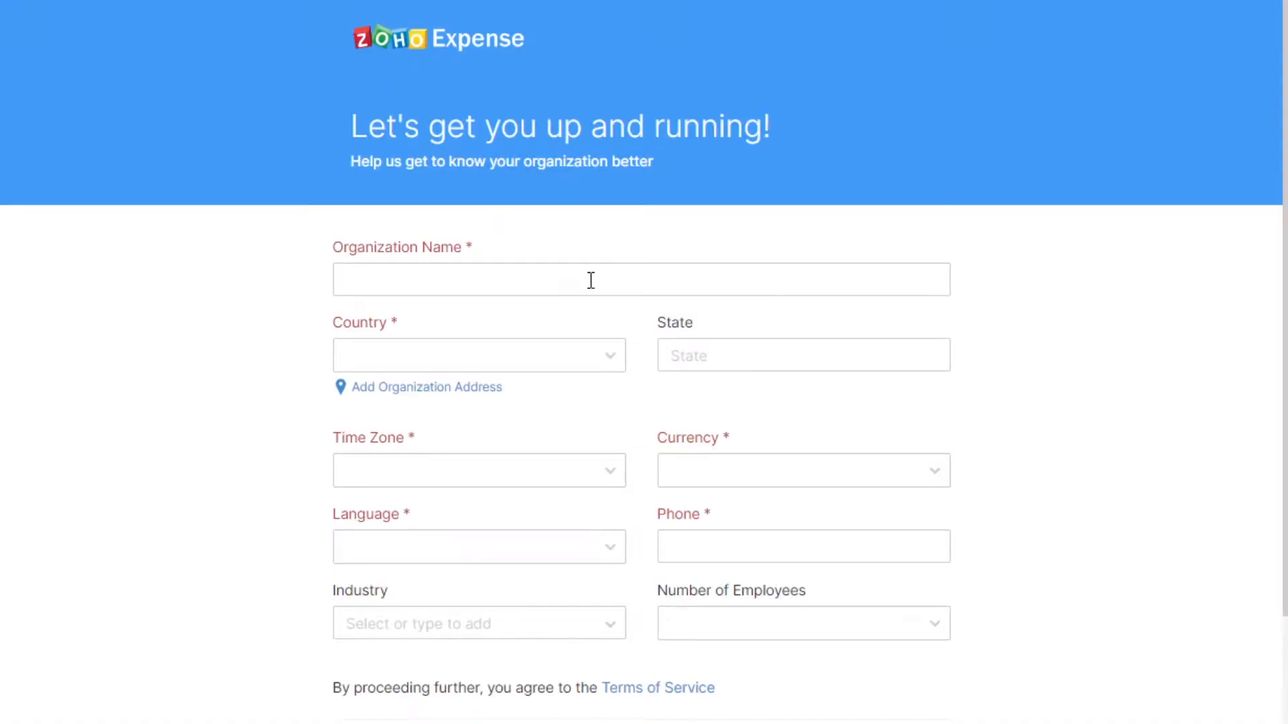
- Enter WriterSanctuary as the organization name in the organization setup form
click(592, 280)
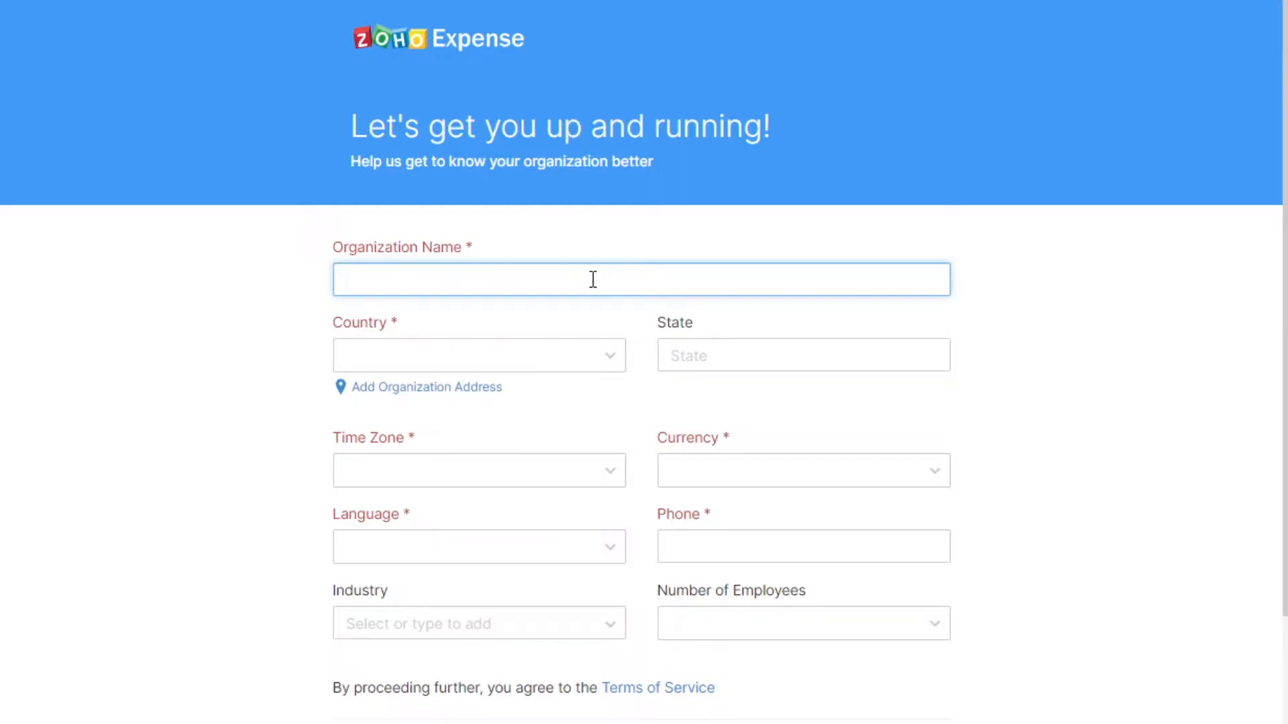
text(WriterSanctuaa)
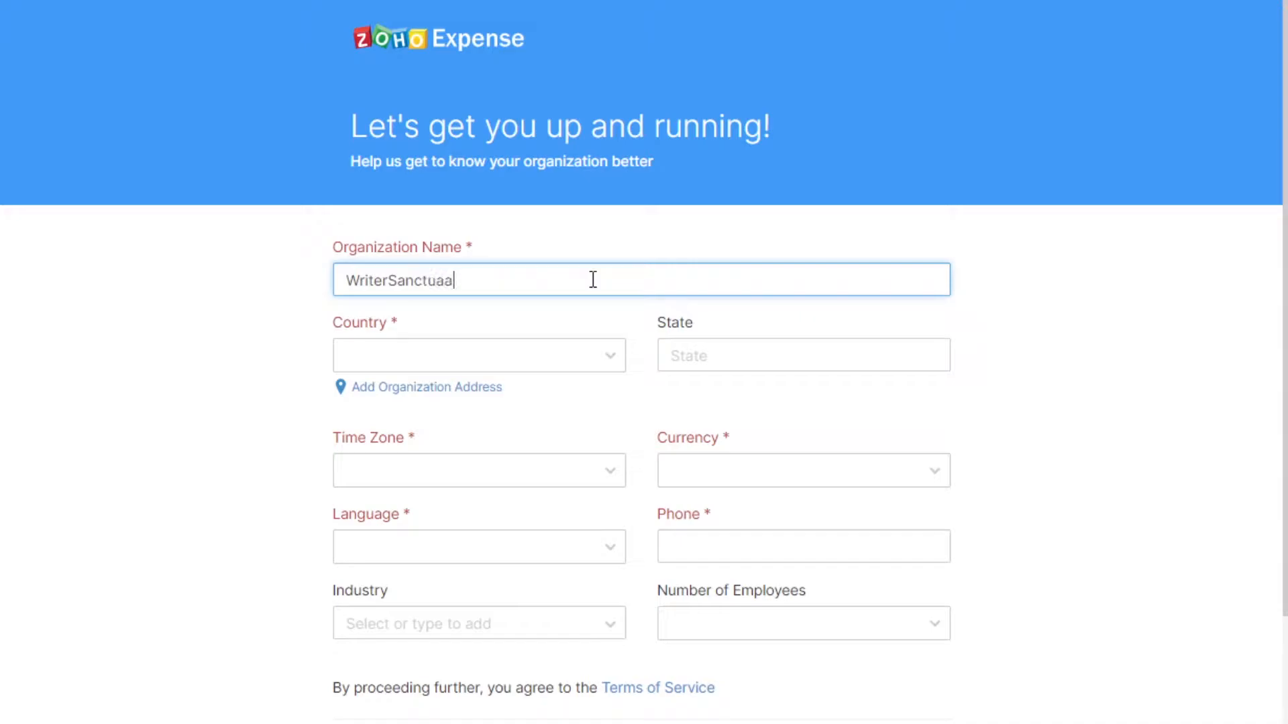
key(BackSpace)
key(BackSpace)
text(ary)
key(Tab)
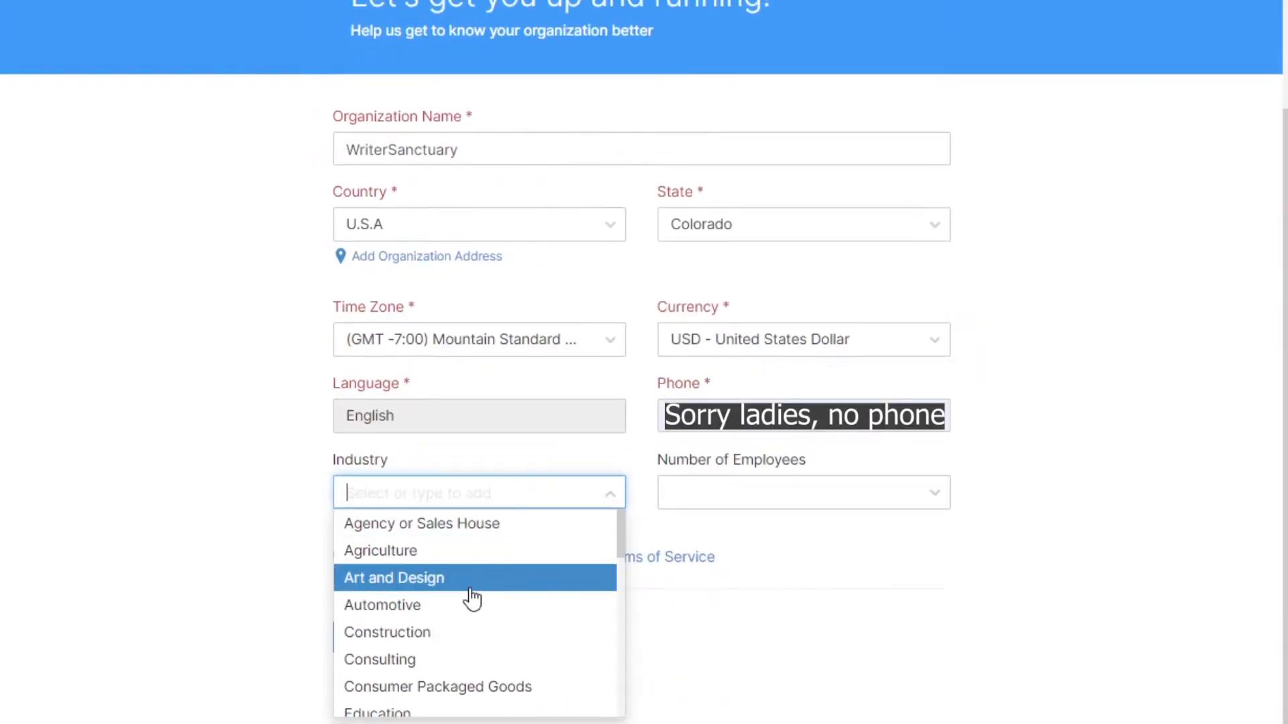
- Set the organization's industry to Writers
scroll(474, 598, down, 5)
scroll(476, 607, down, 2)
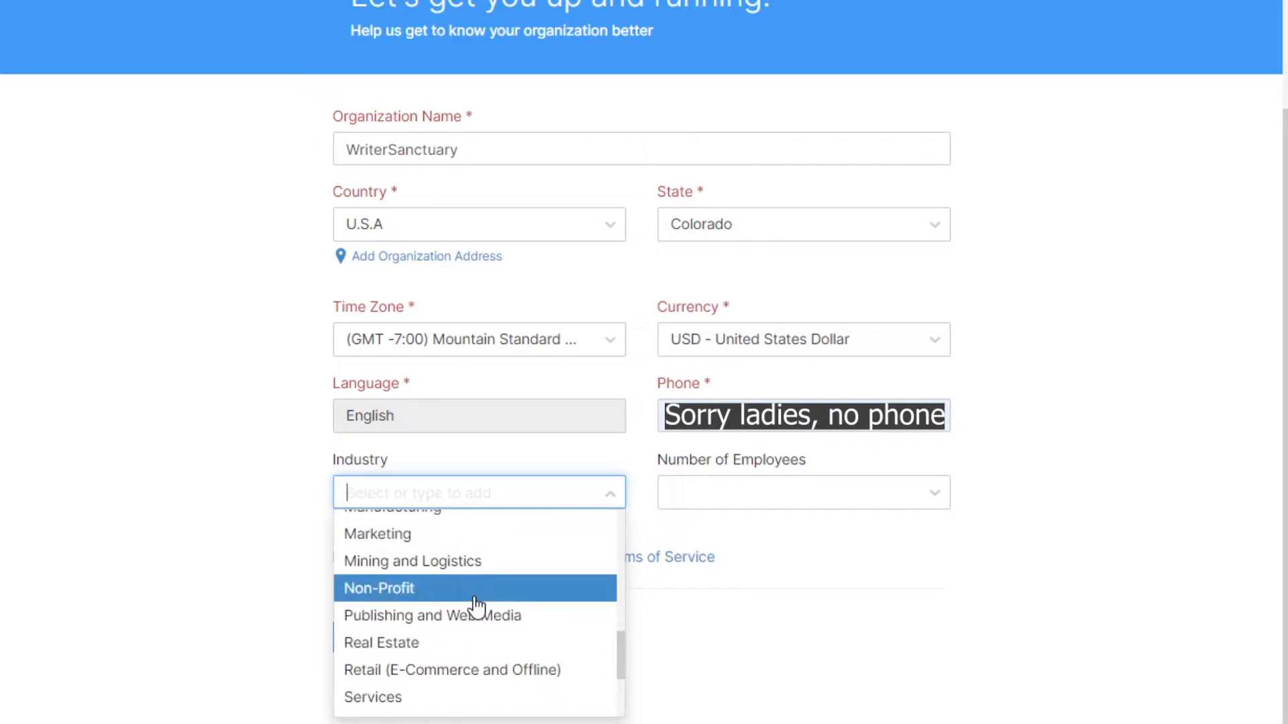
scroll(476, 607, down, 3)
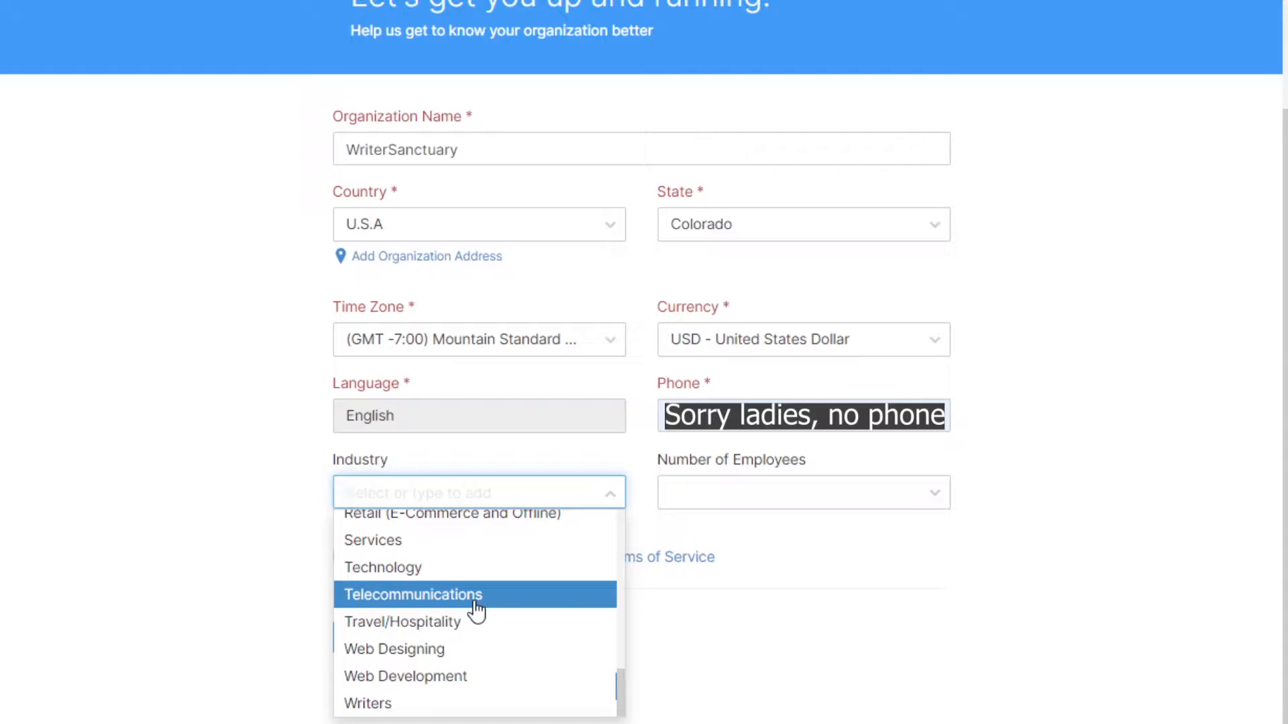
click(456, 704)
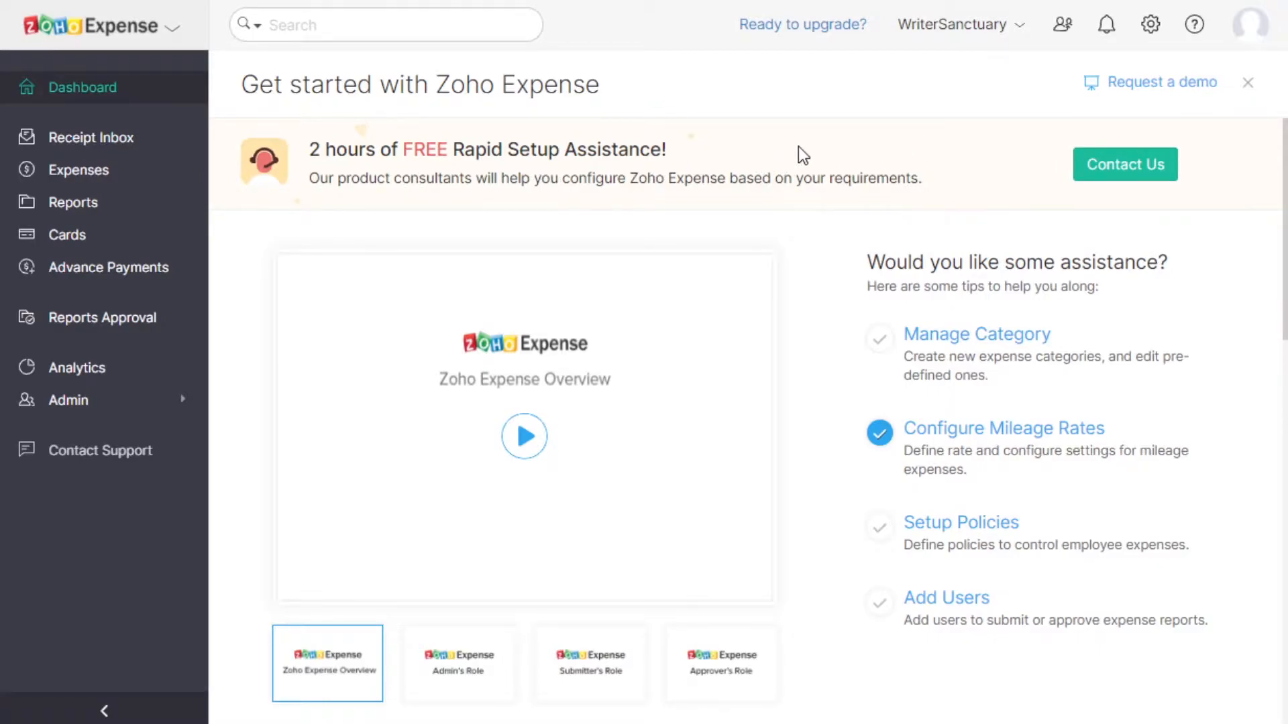
- Review the getting-started dashboard, including the setup tips, ways to add expenses, mobile apps and help links
scroll(798, 146, down, 10)
scroll(798, 146, up, 5)
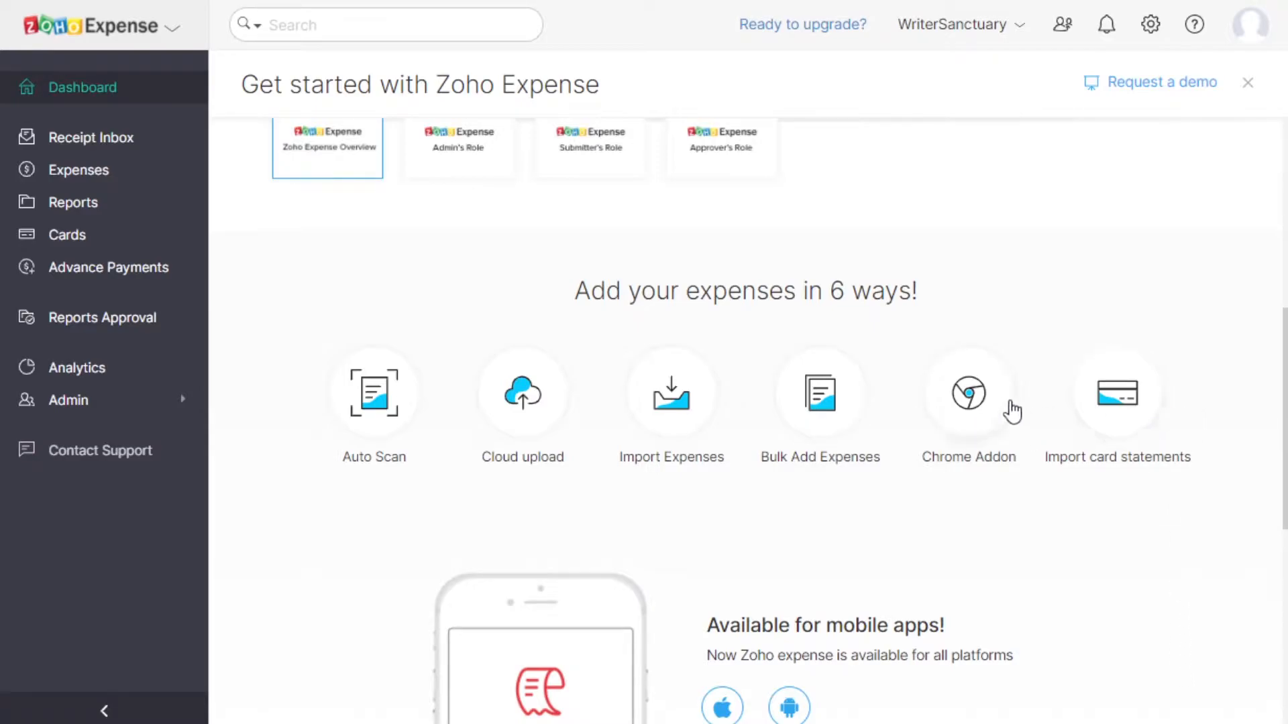
scroll(829, 530, down, 5)
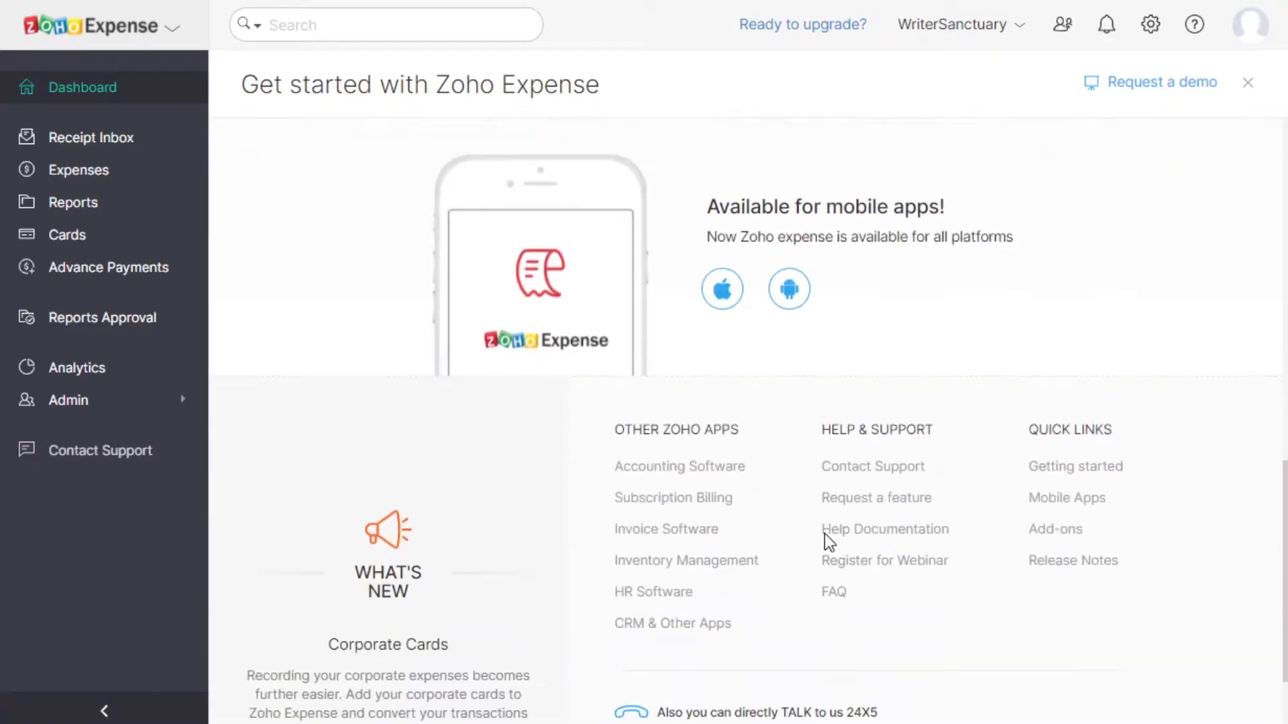
scroll(854, 512, up, 10)
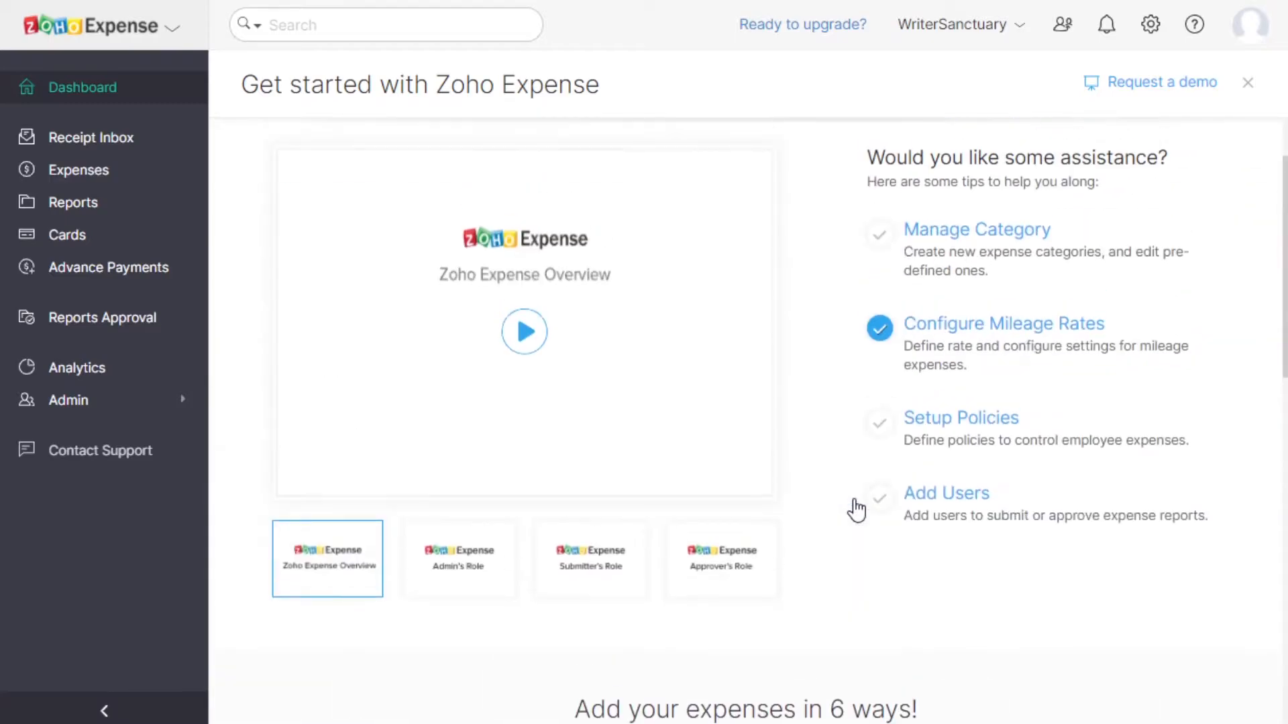
scroll(796, 587, down, 5)
scroll(798, 587, down, 4)
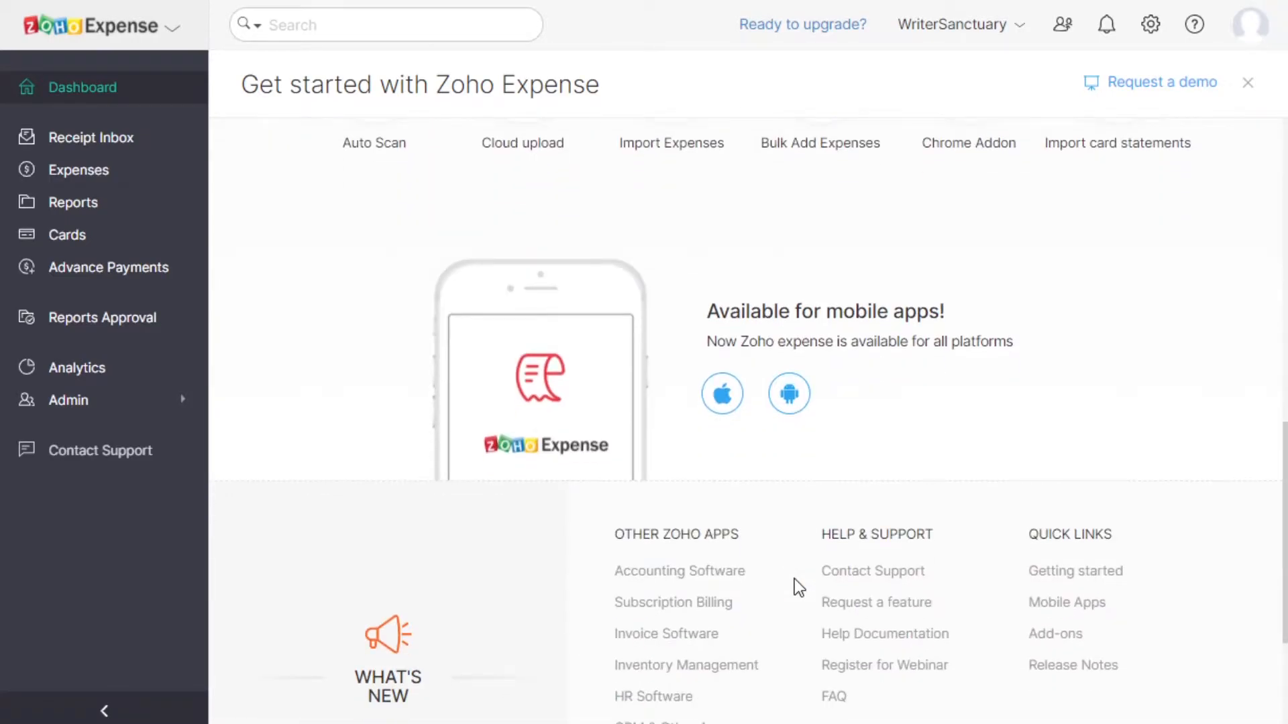
scroll(593, 496, down, 3)
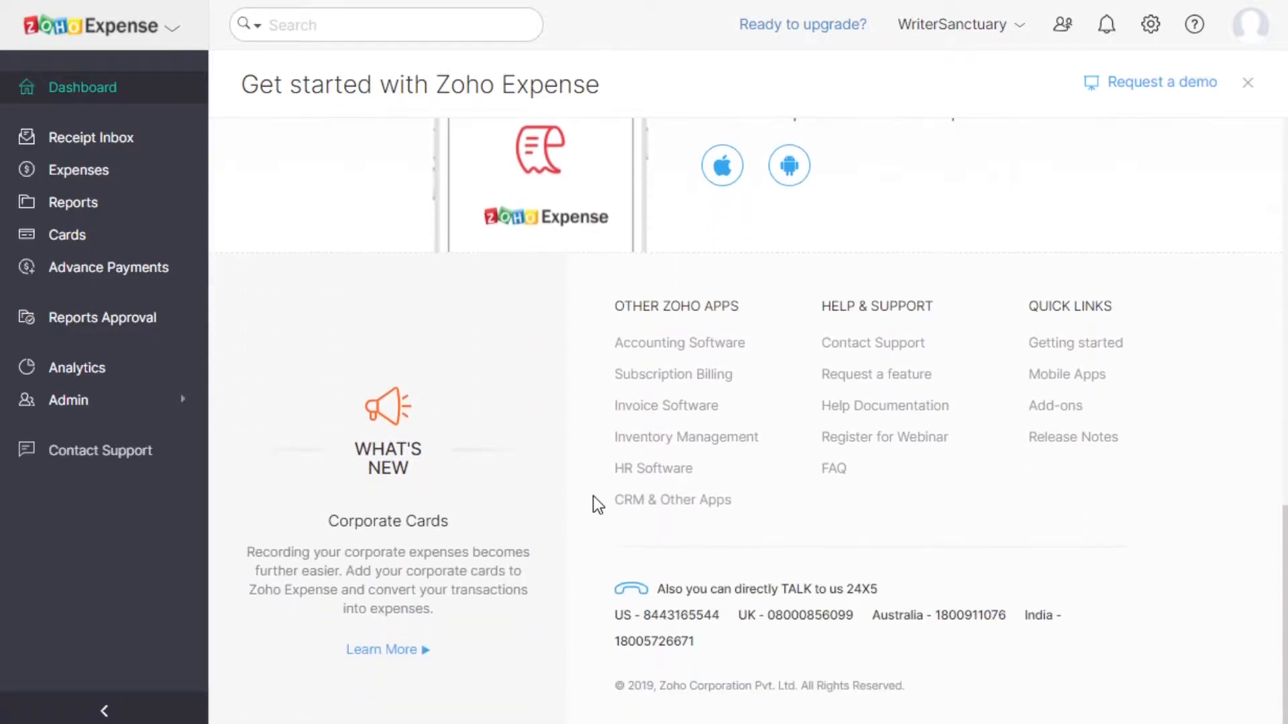
scroll(592, 496, up, 10)
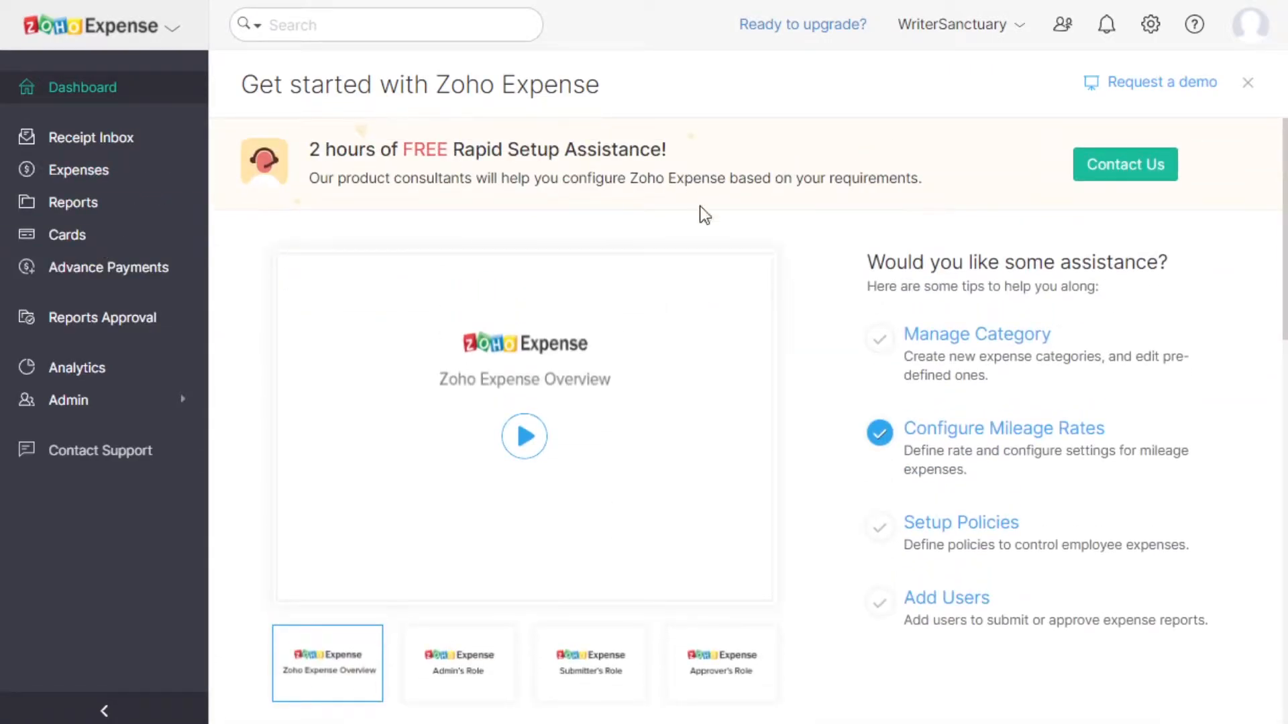
- Start a new expense and set its date to 26 Feb 2021
click(113, 176)
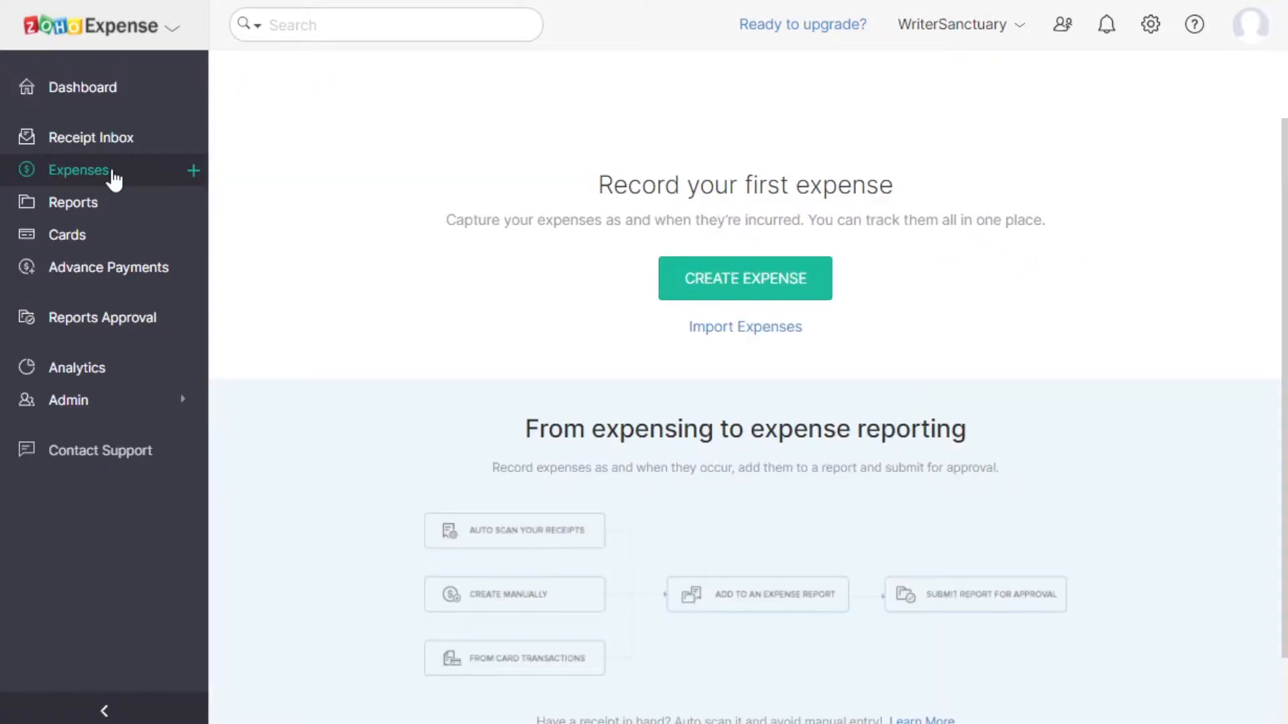
click(779, 282)
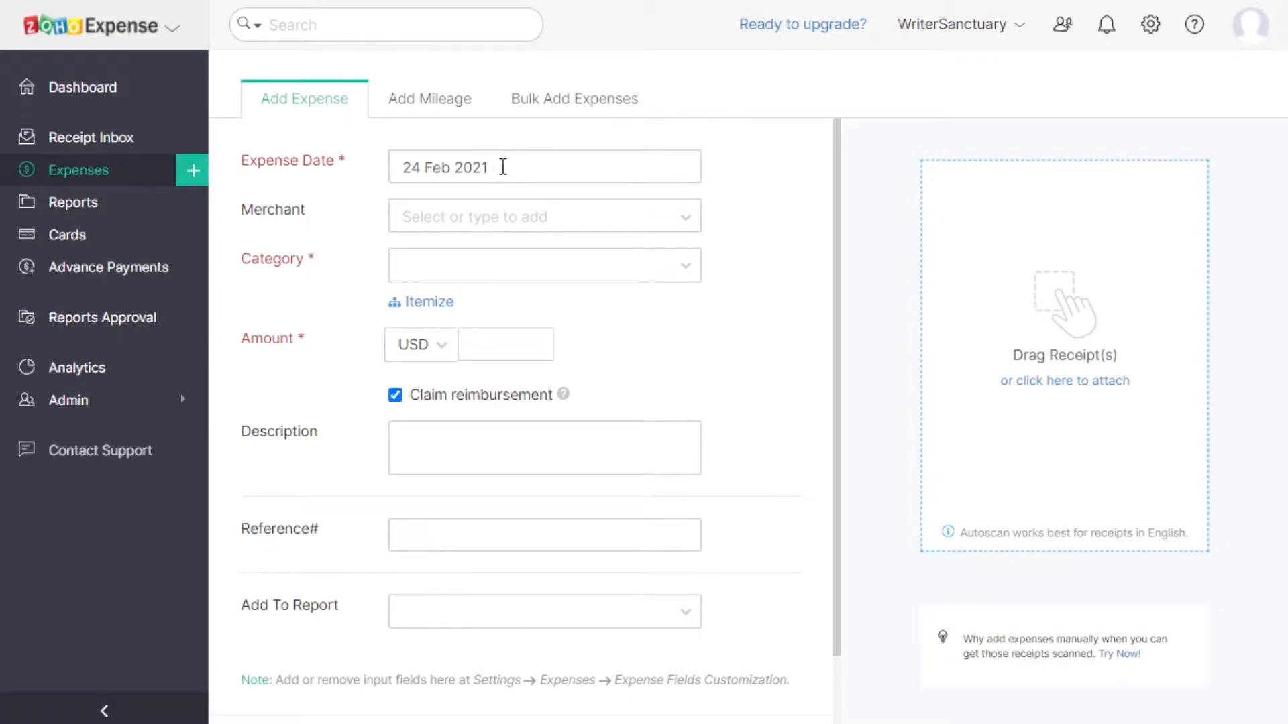
click(605, 166)
click(583, 384)
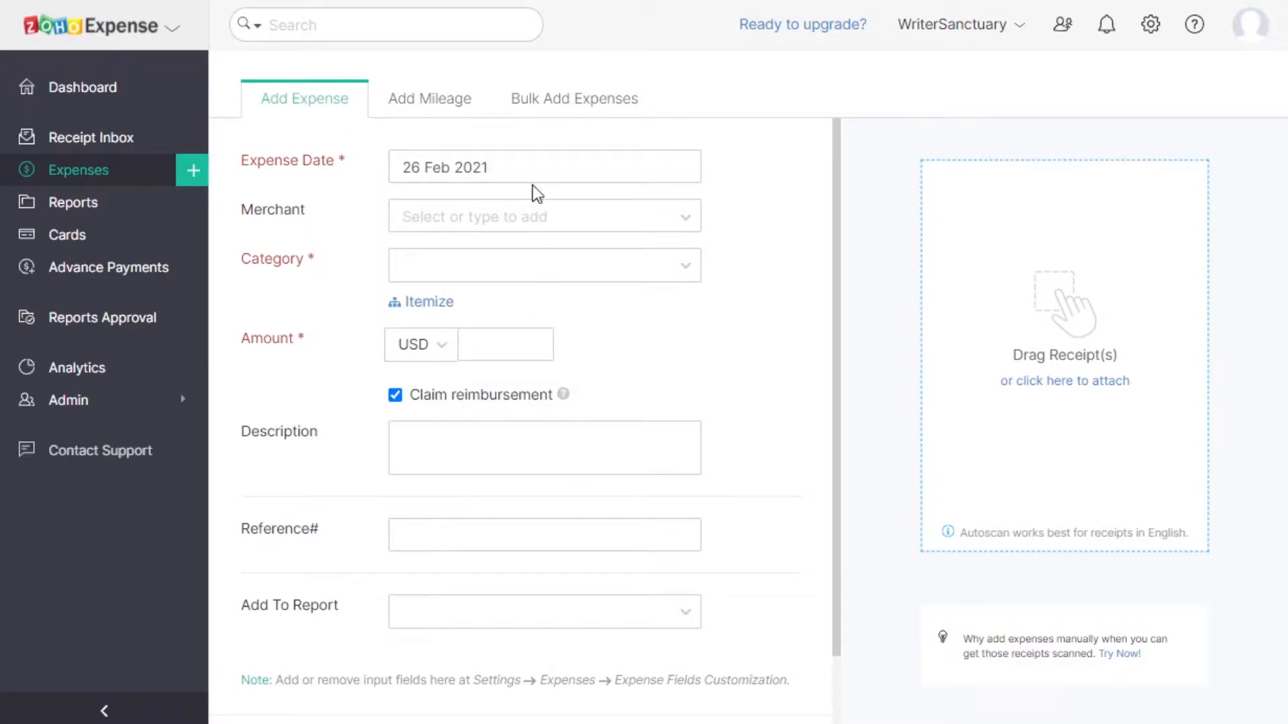
- Enter Writer 1 as the expense's merchant
click(512, 218)
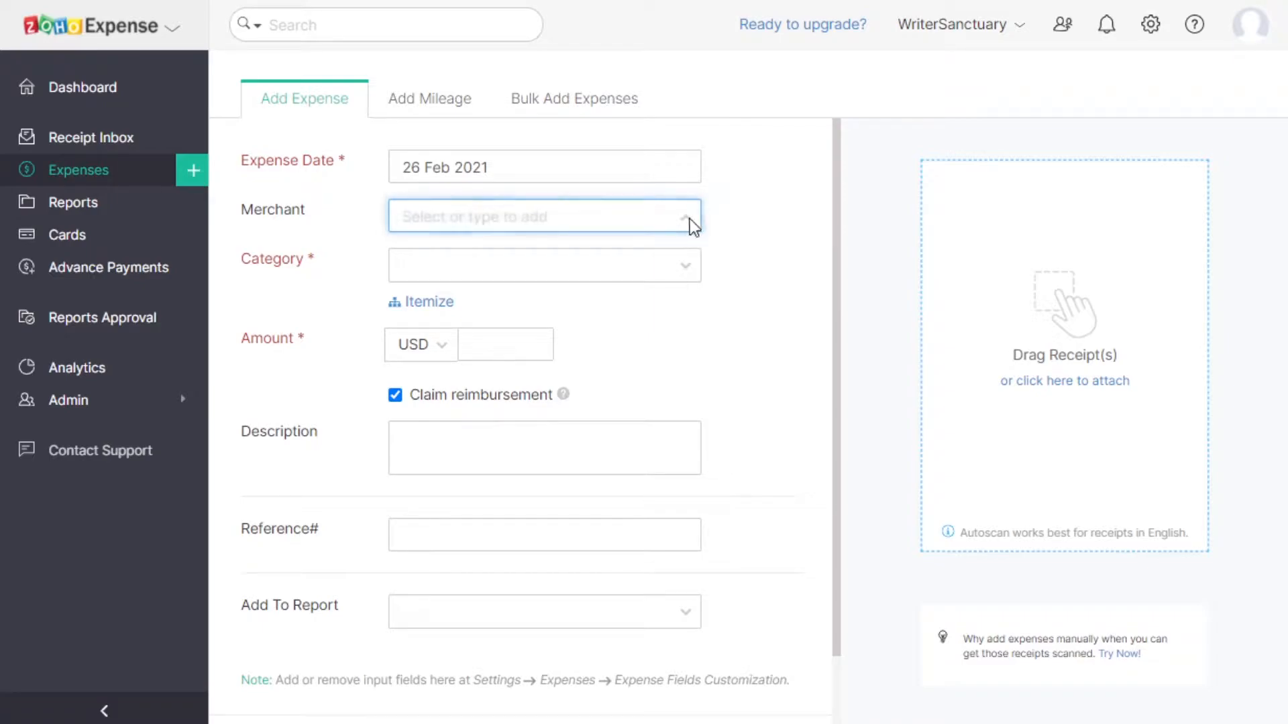
click(549, 216)
text(Wrtier )
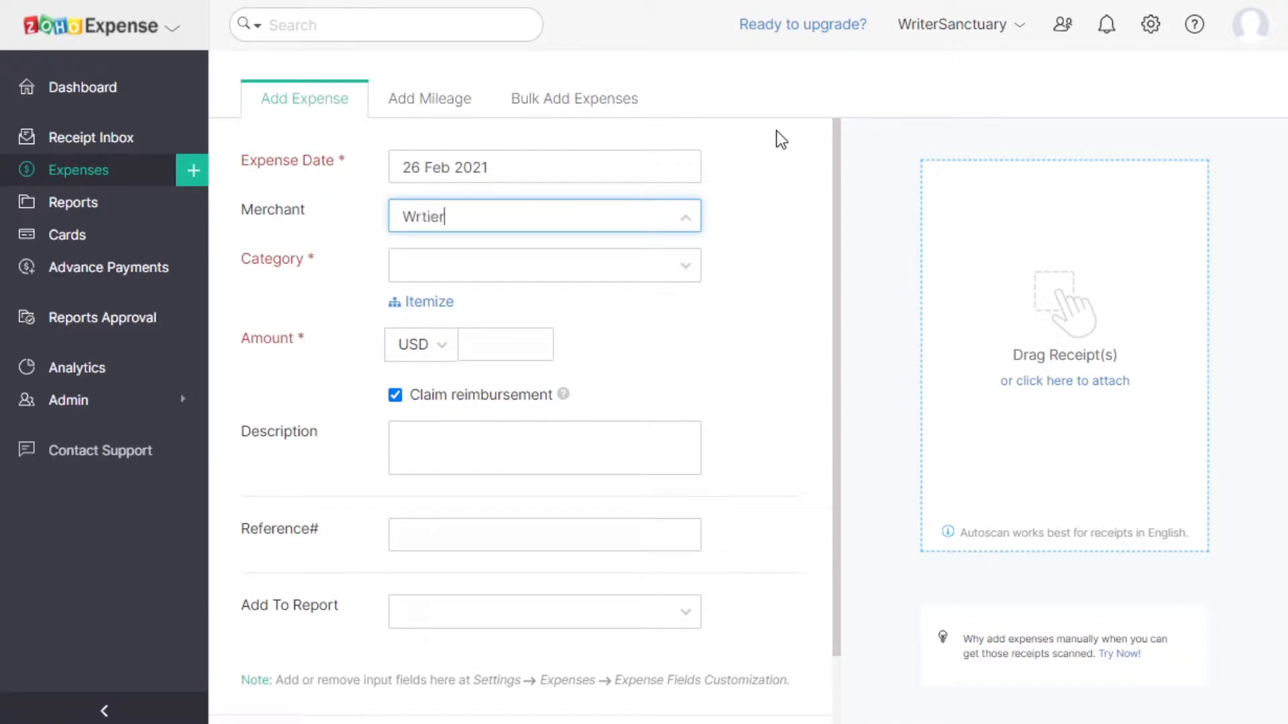
text(iter 1)
- Check the existing categories for the expense and start a new category named Outsourcing Content
click(670, 276)
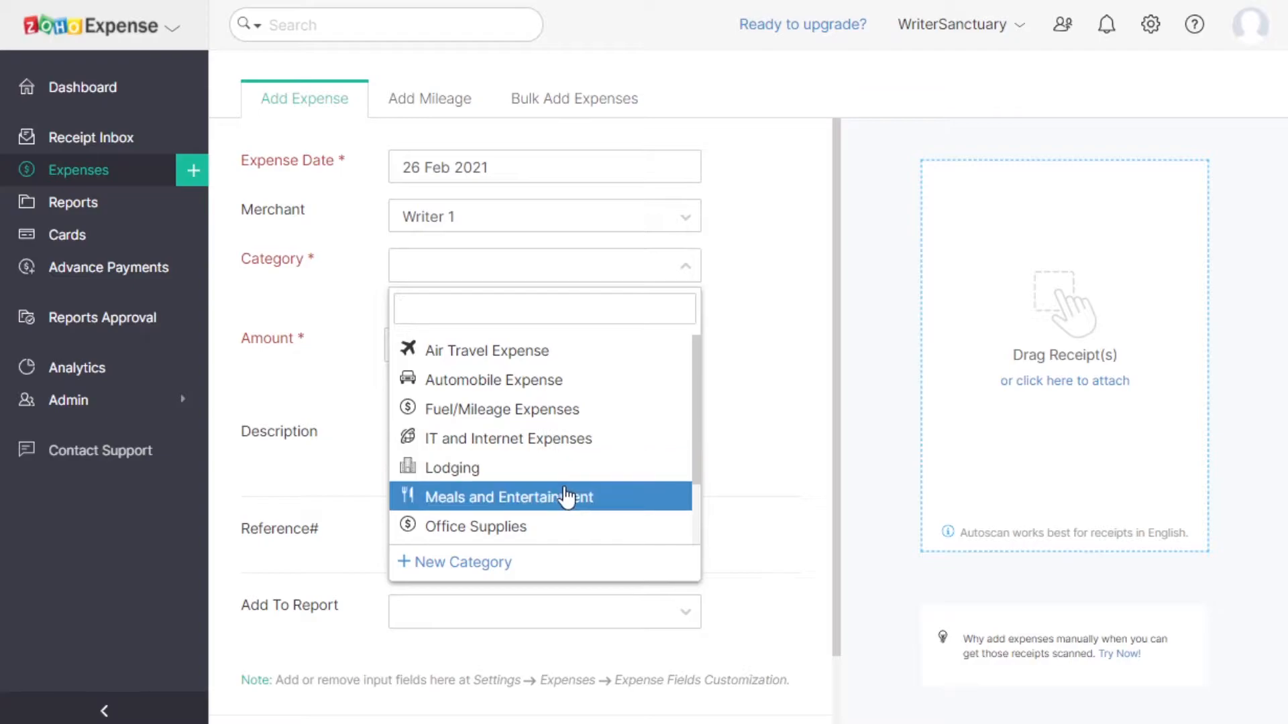
scroll(640, 514, down, 1)
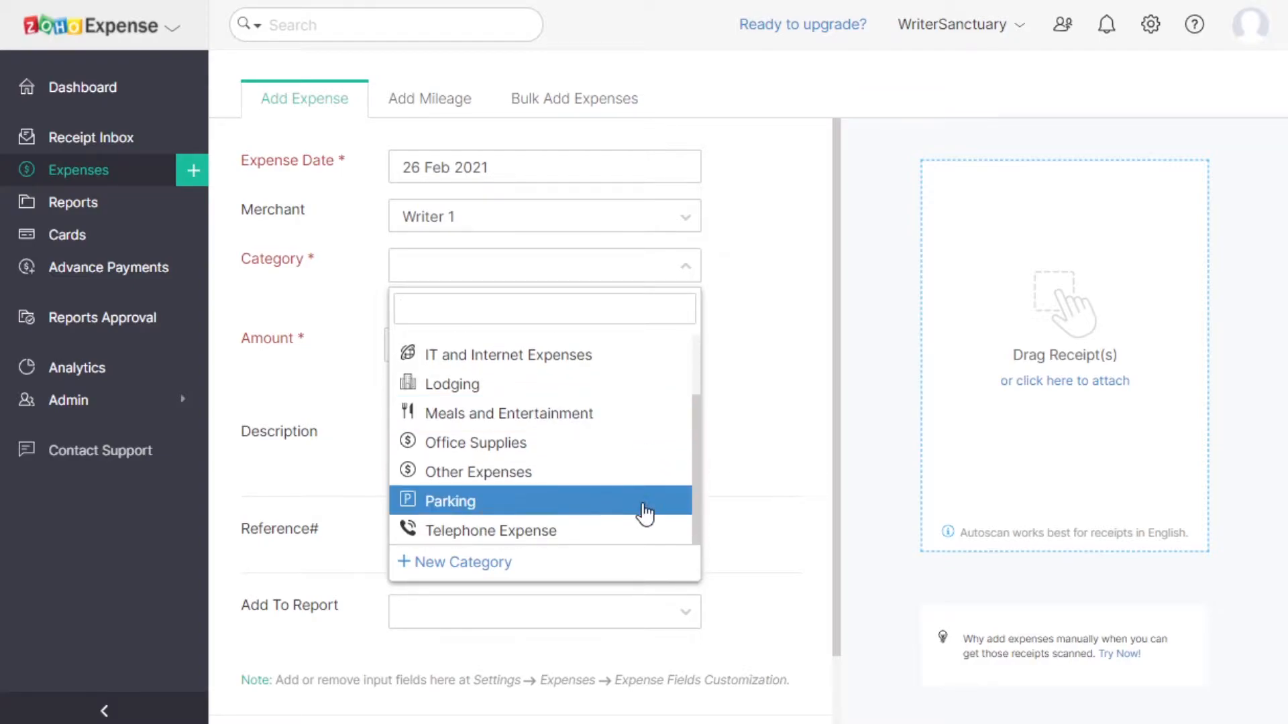
scroll(638, 511, down, 1)
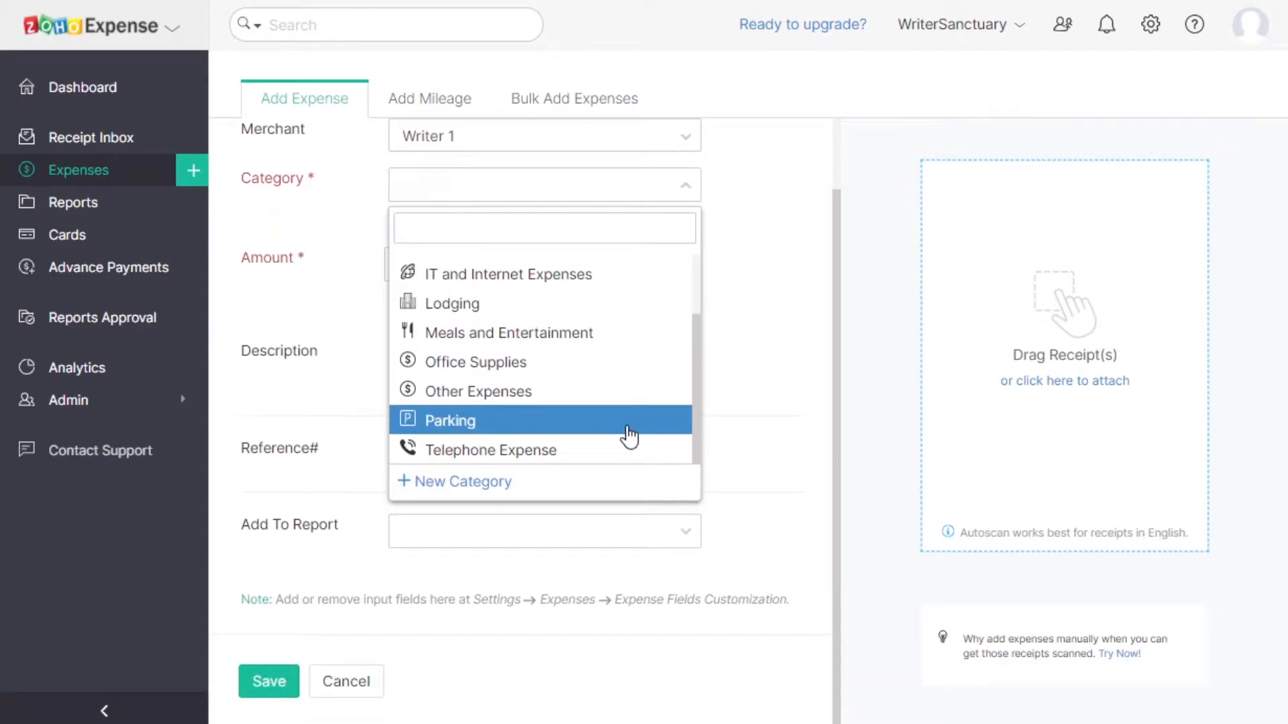
scroll(629, 436, up, 2)
scroll(629, 436, up, 1)
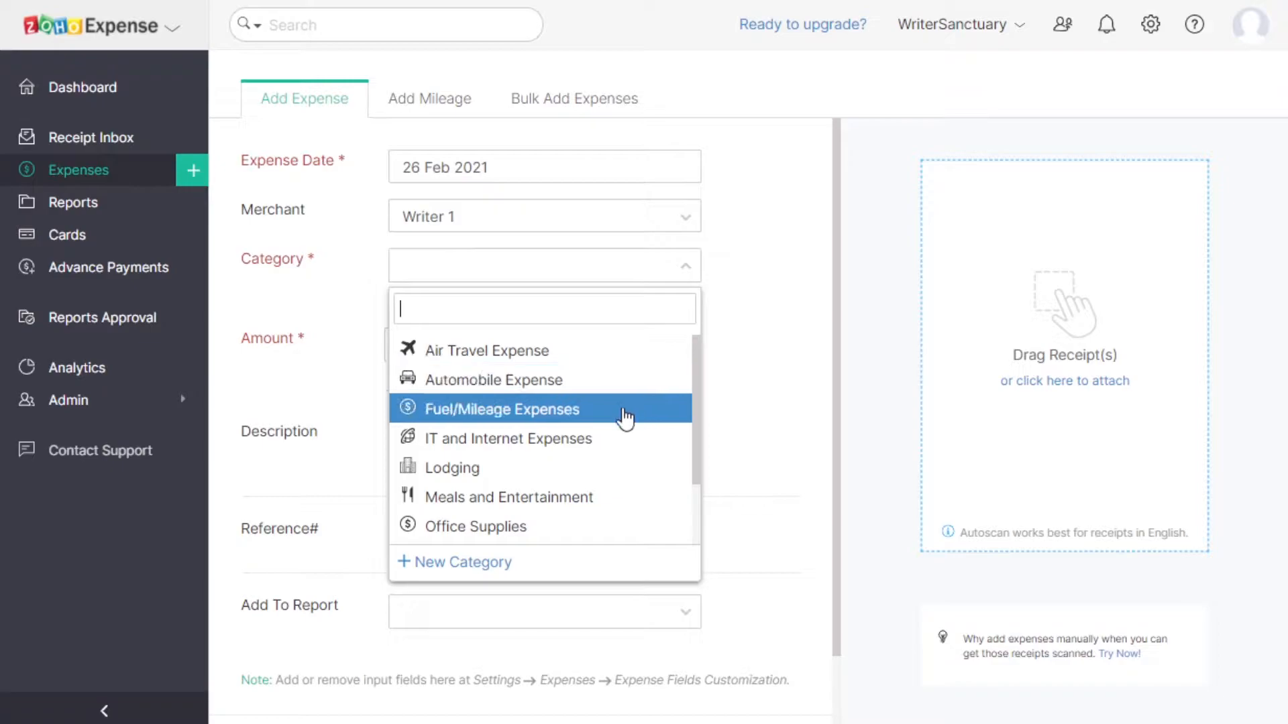
scroll(618, 472, down, 2)
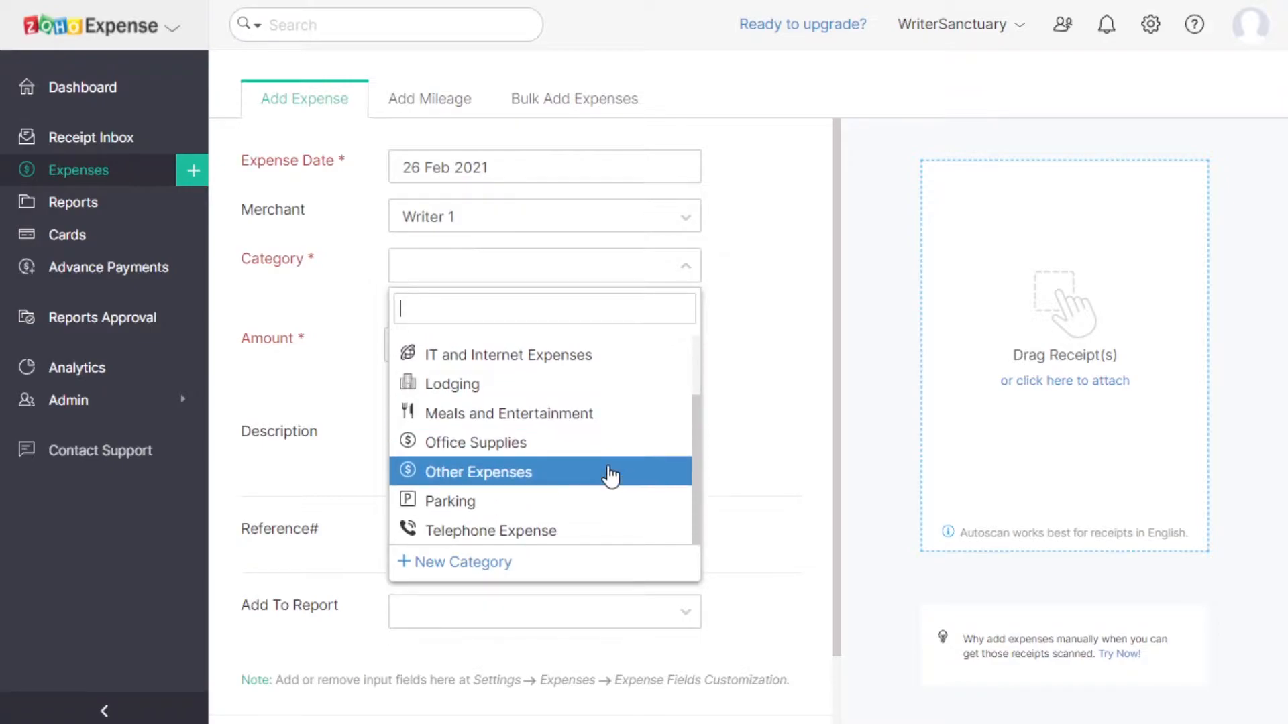
scroll(610, 475, down, 2)
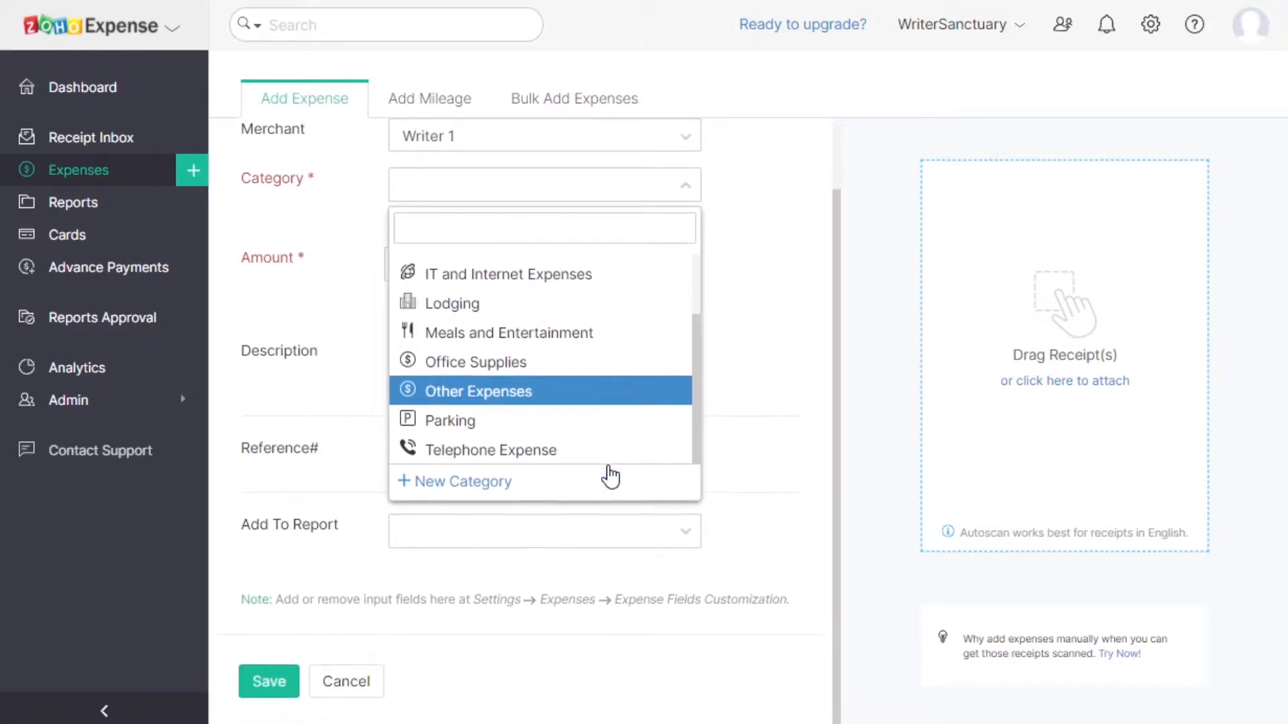
click(479, 484)
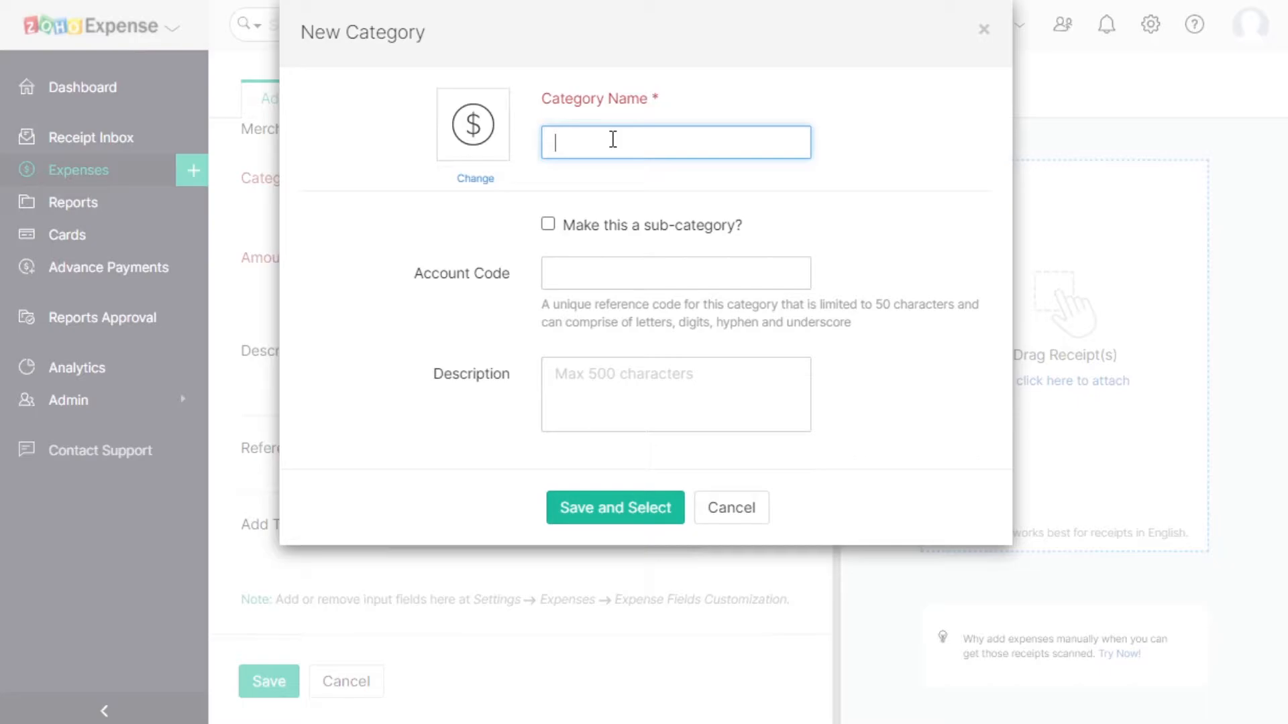
text(Outcour)
key(BackSpace)
text(sourcing Content)
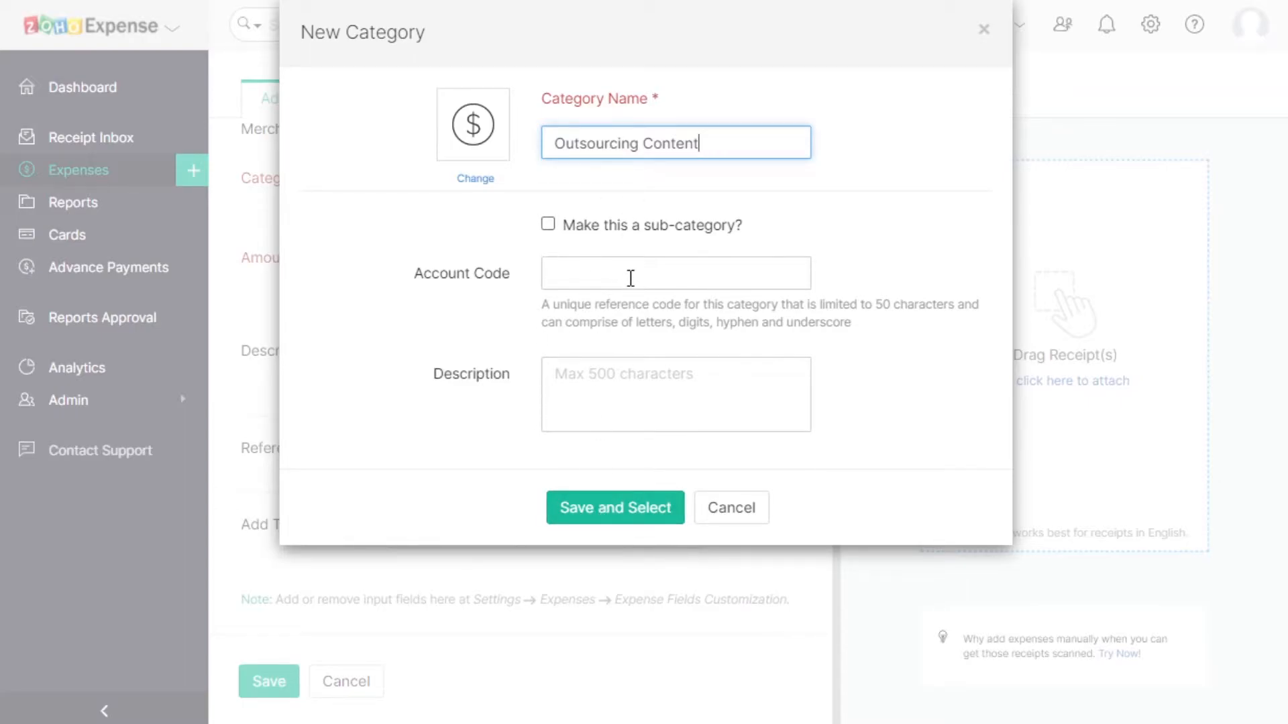
- Describe the new category as "What I pay external writers." and save it as the expense's category
click(619, 381)
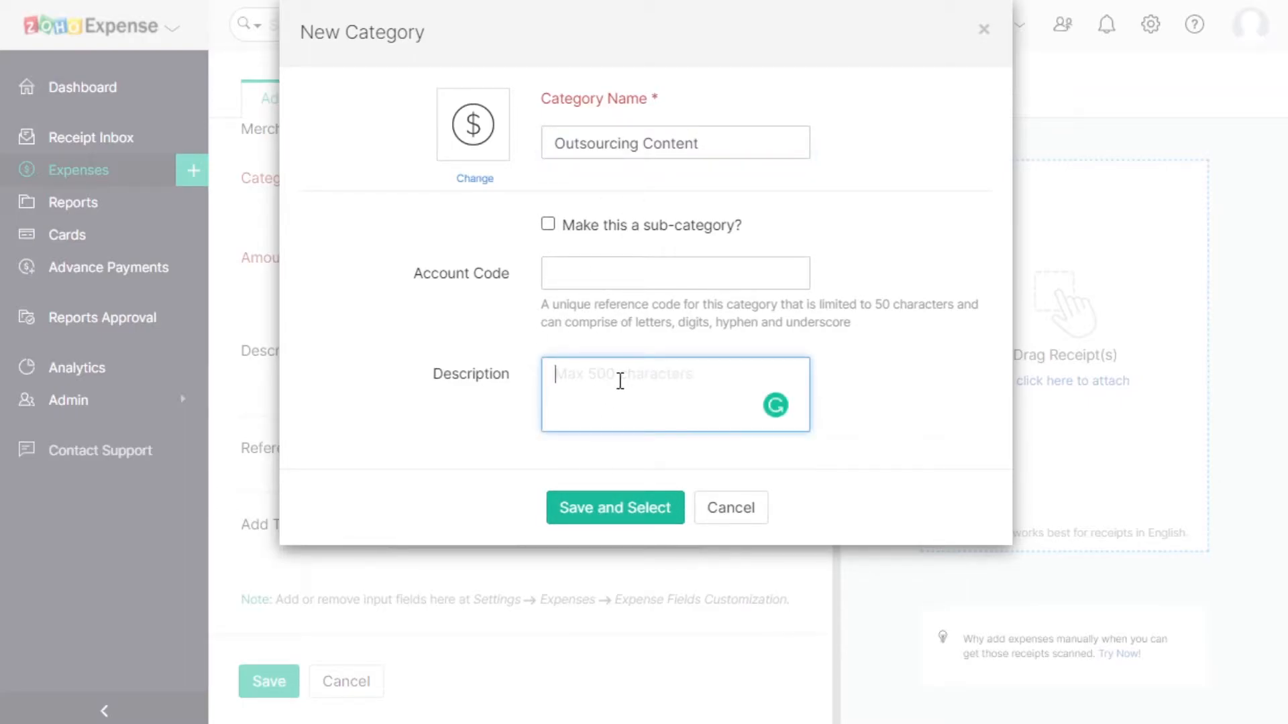
text(What I pay write)
key(BackSpace)
key(BackSpace)
key(BackSpace)
key(BackSpace)
key(BackSpace)
text(exeternal writer.)
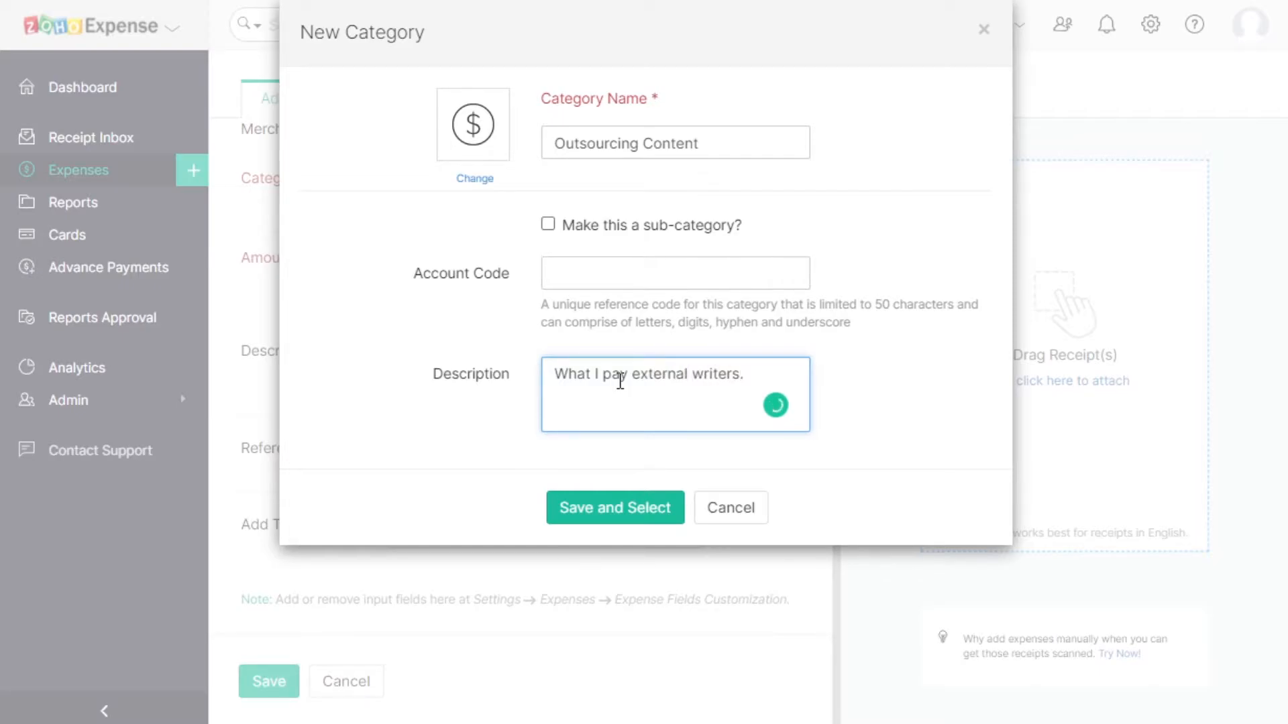
click(626, 507)
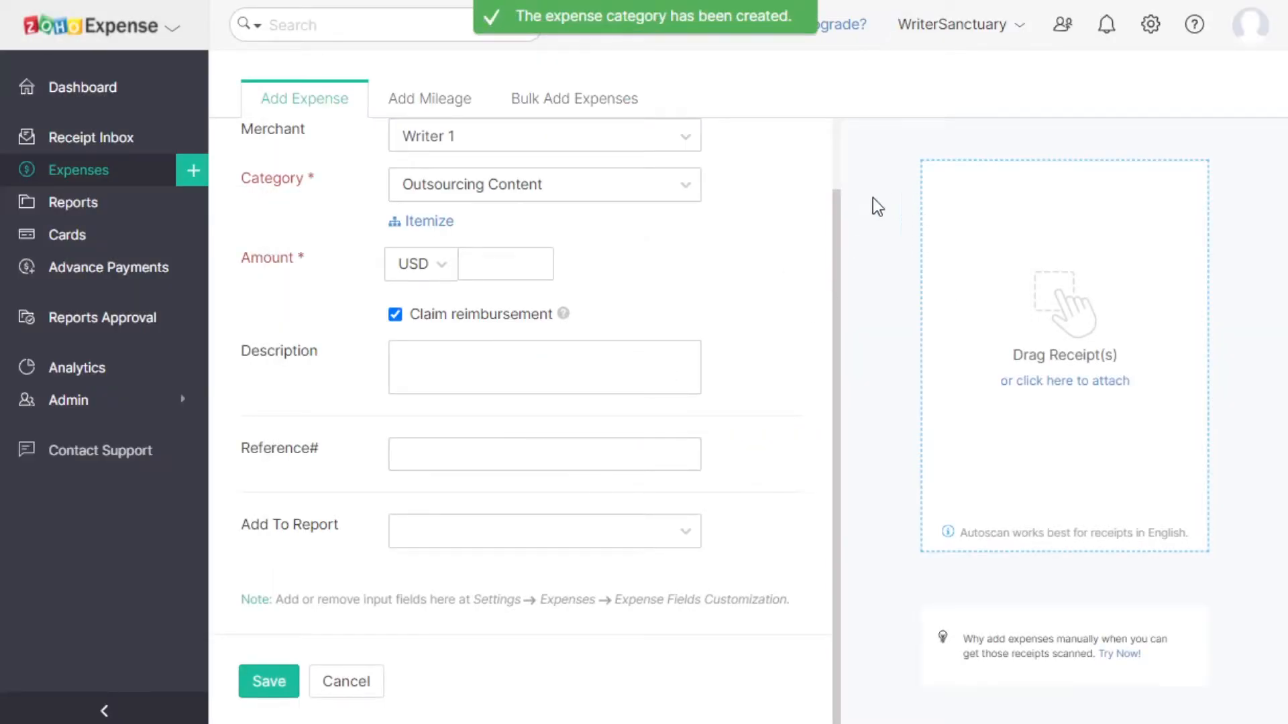
- Enter 17.00 USD as the expense's amount
click(493, 344)
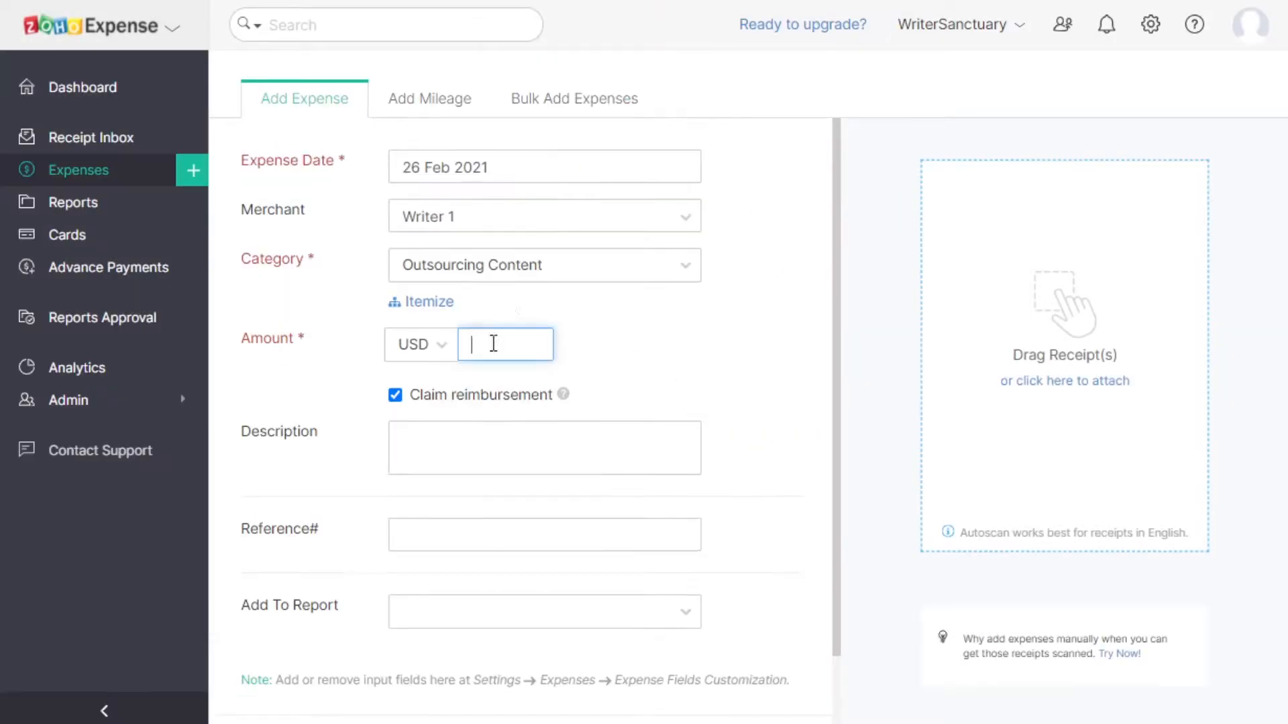
click(509, 165)
click(786, 340)
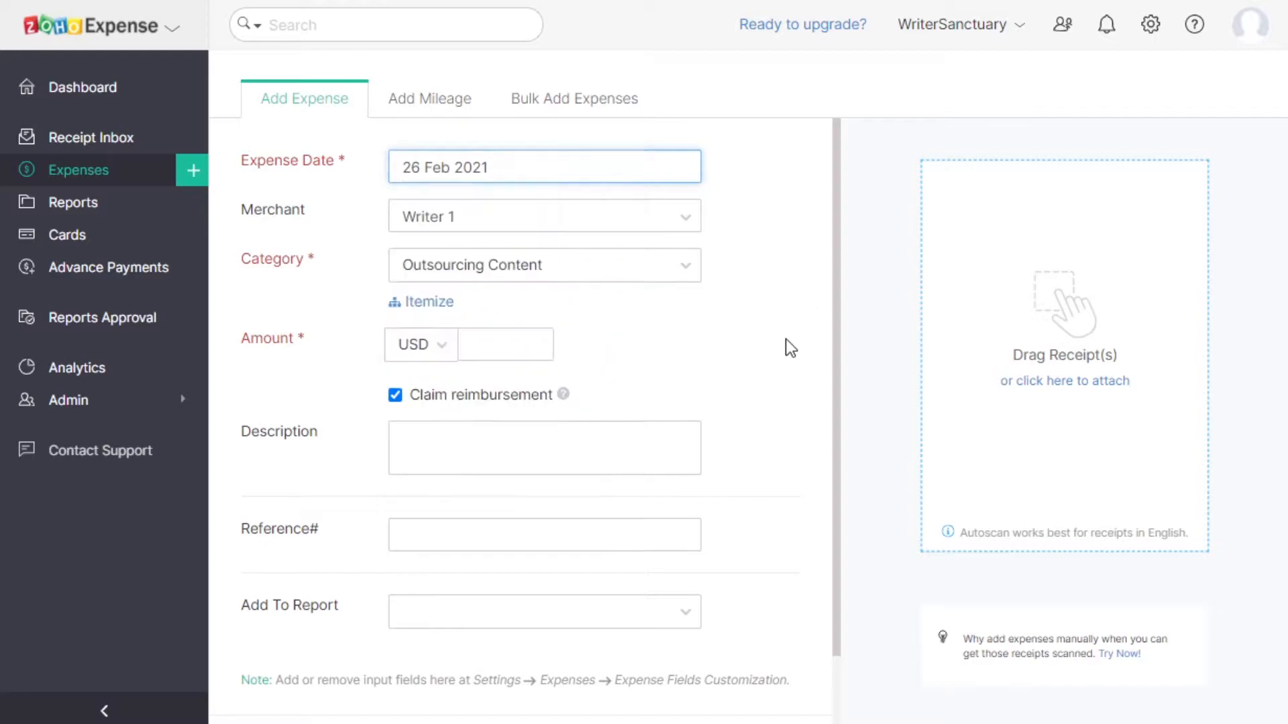
click(488, 334)
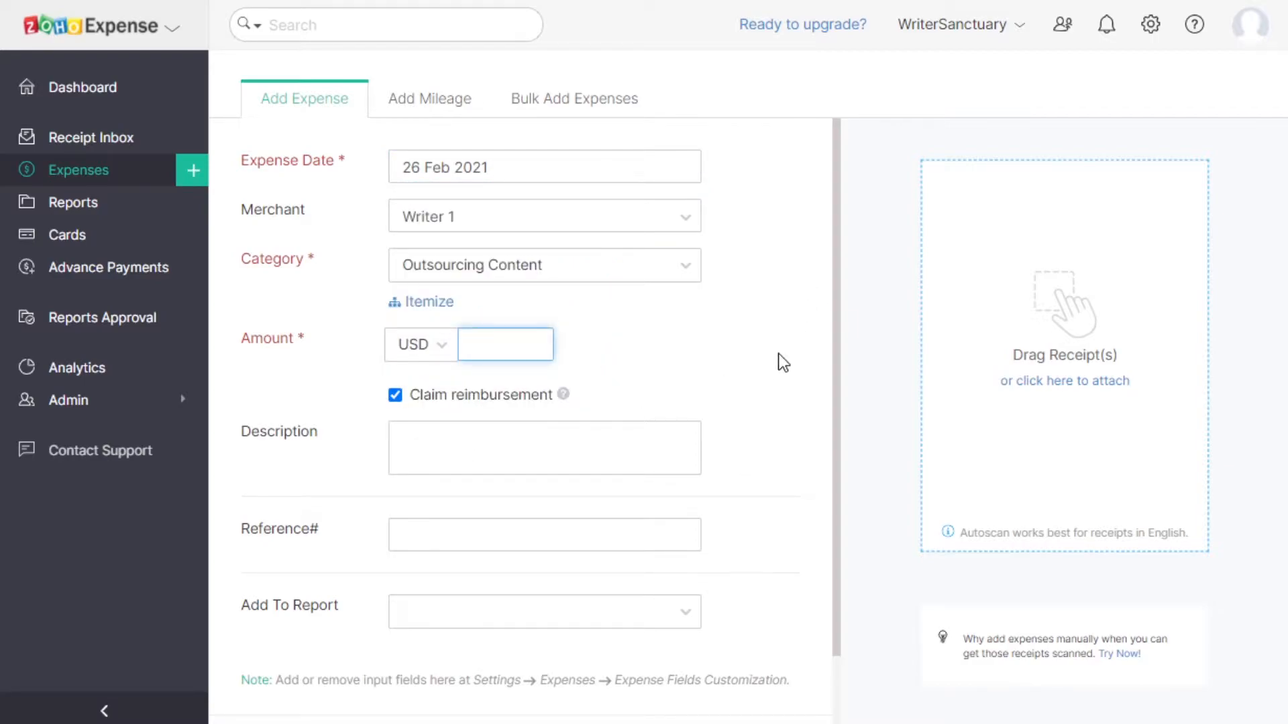
text(17.00)
key(Tab)
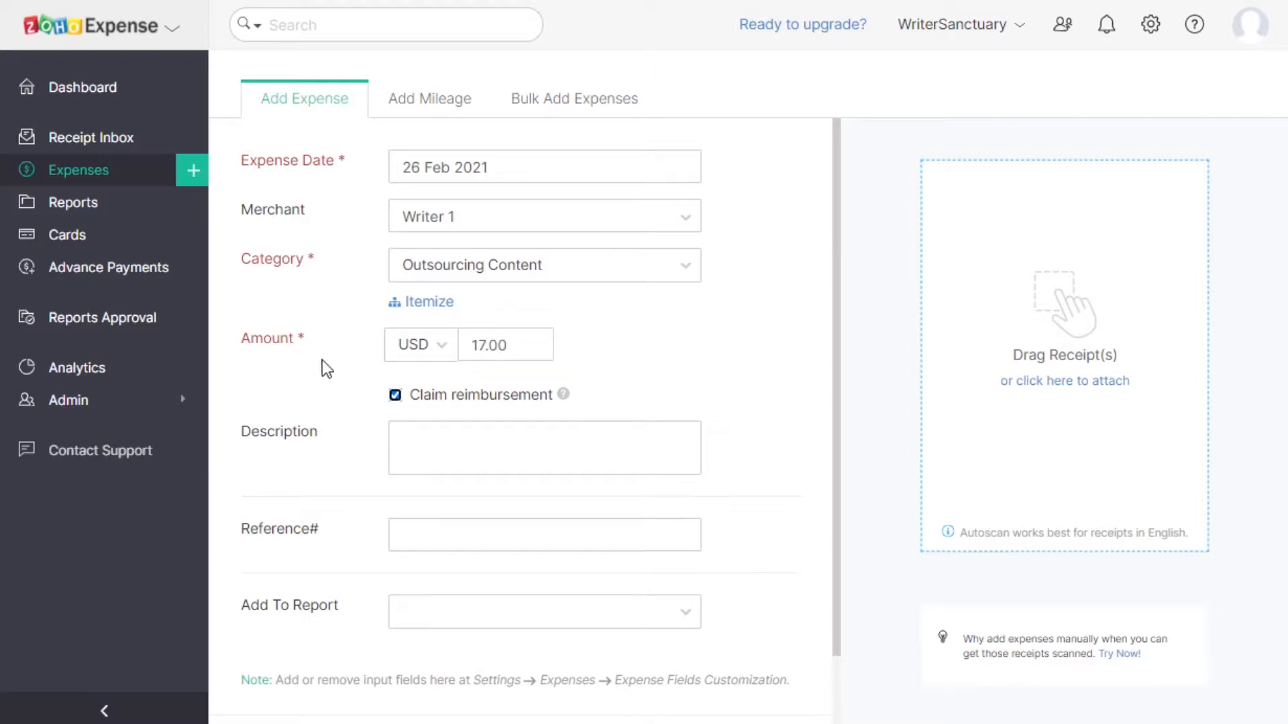
- Turn off the reimbursement claim for the expense and set it as paid through Undeposited Funds
click(495, 446)
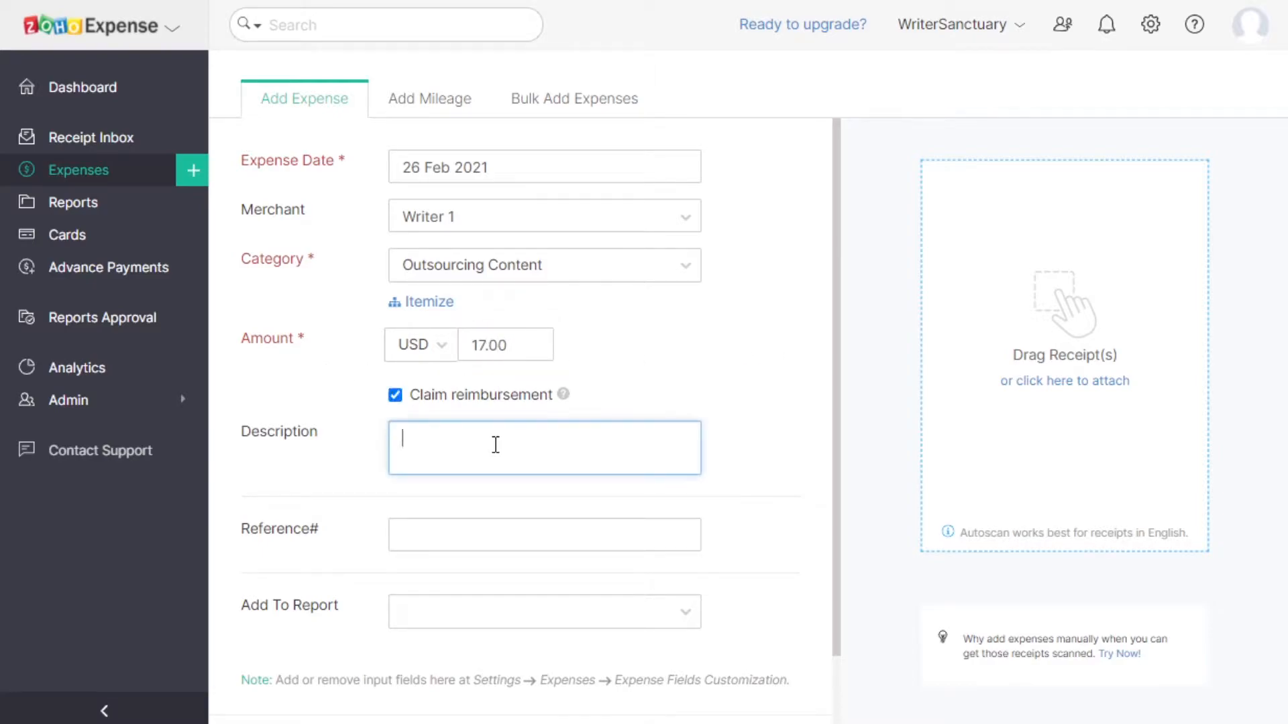
click(395, 395)
click(471, 443)
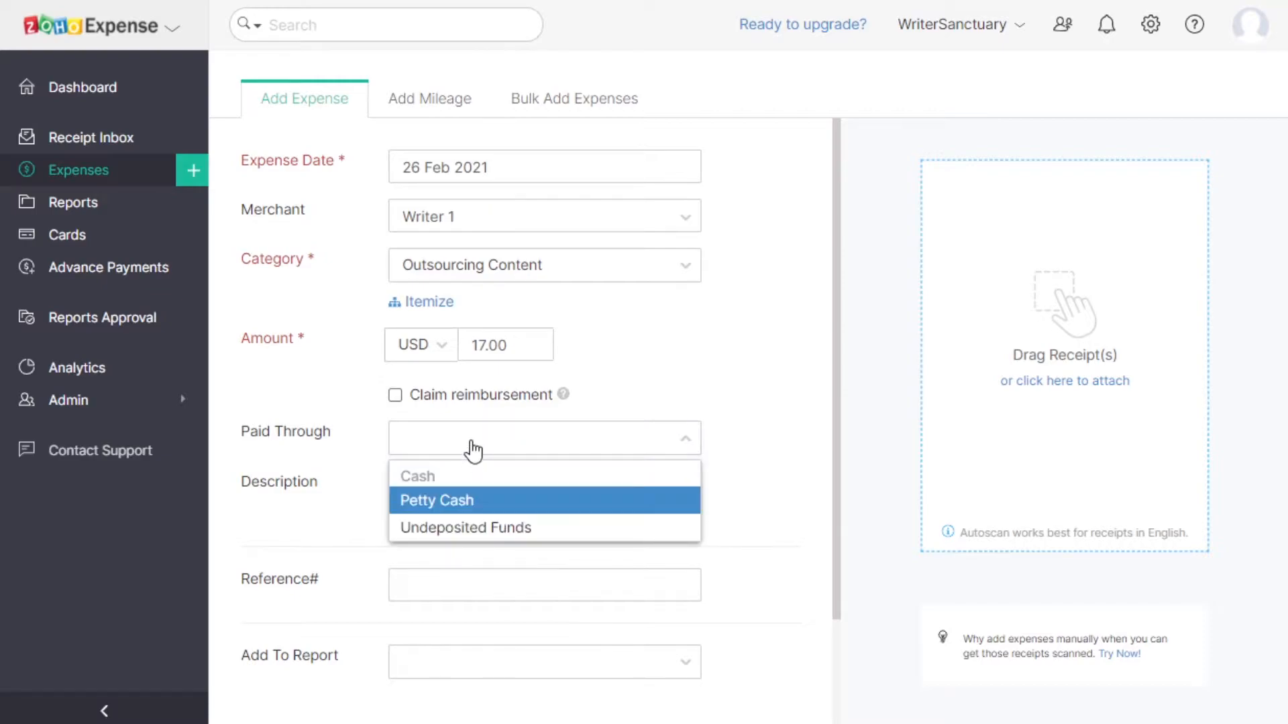
click(418, 478)
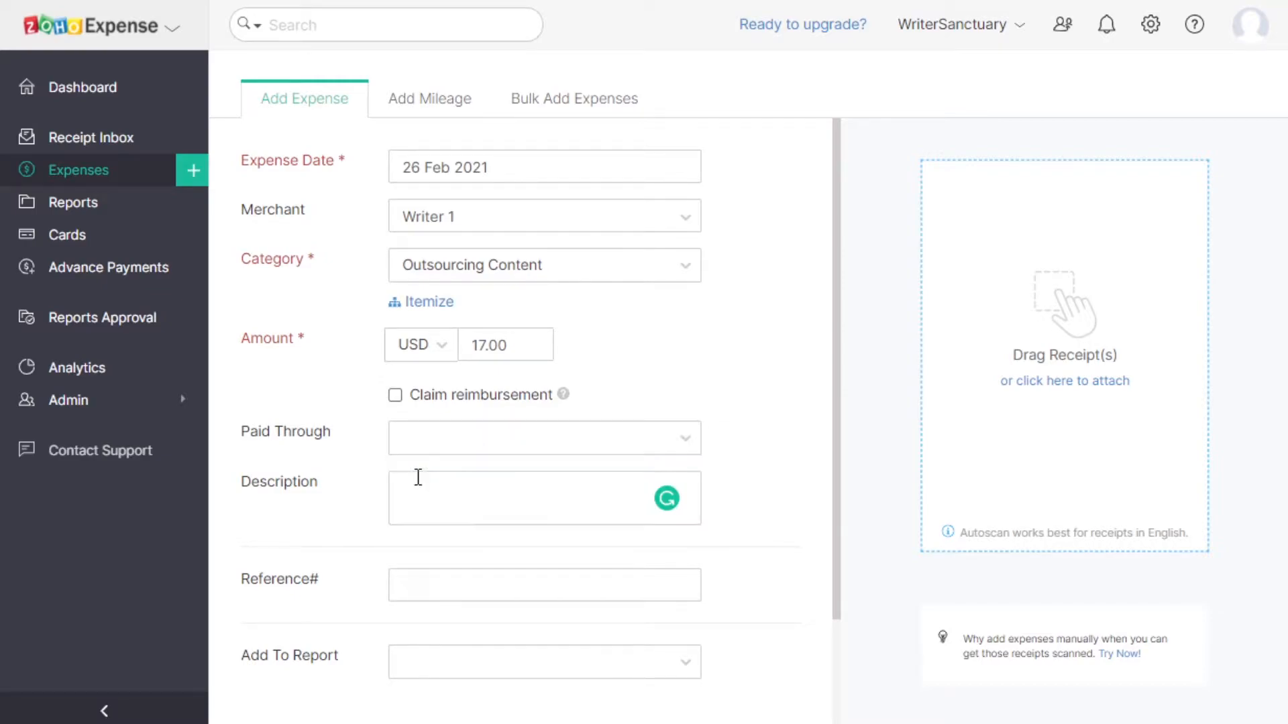
click(483, 440)
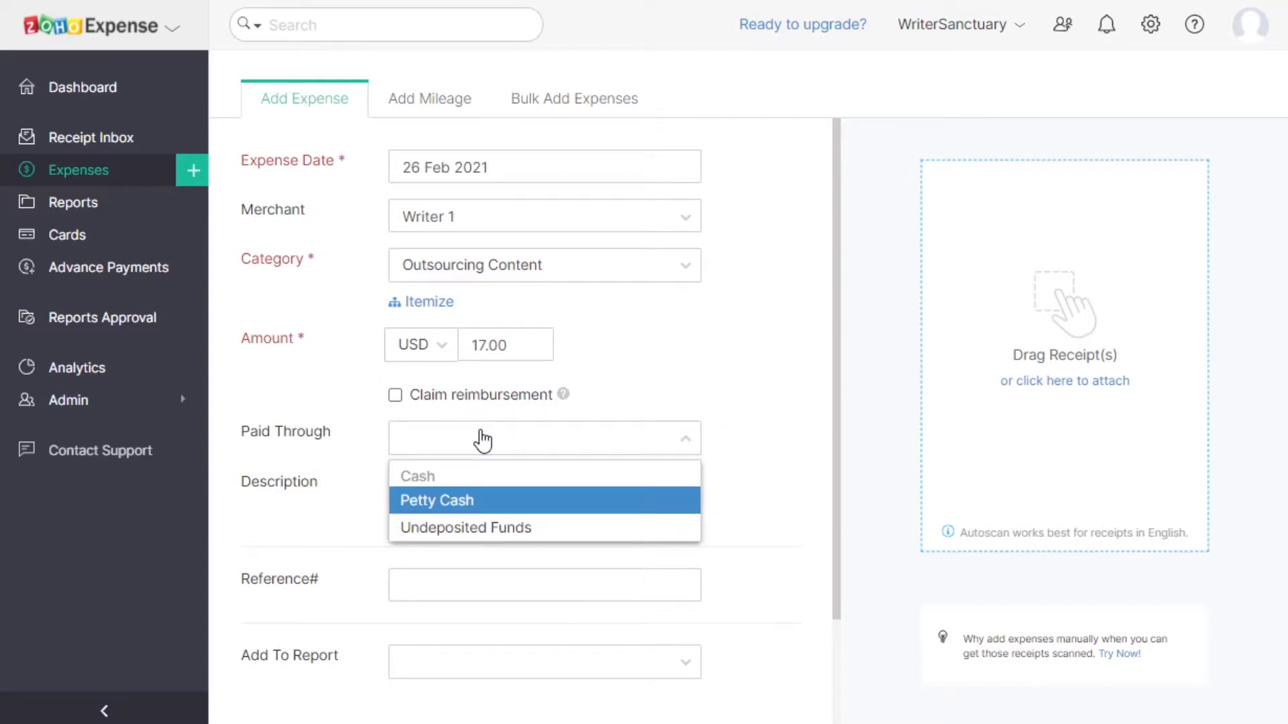
click(474, 529)
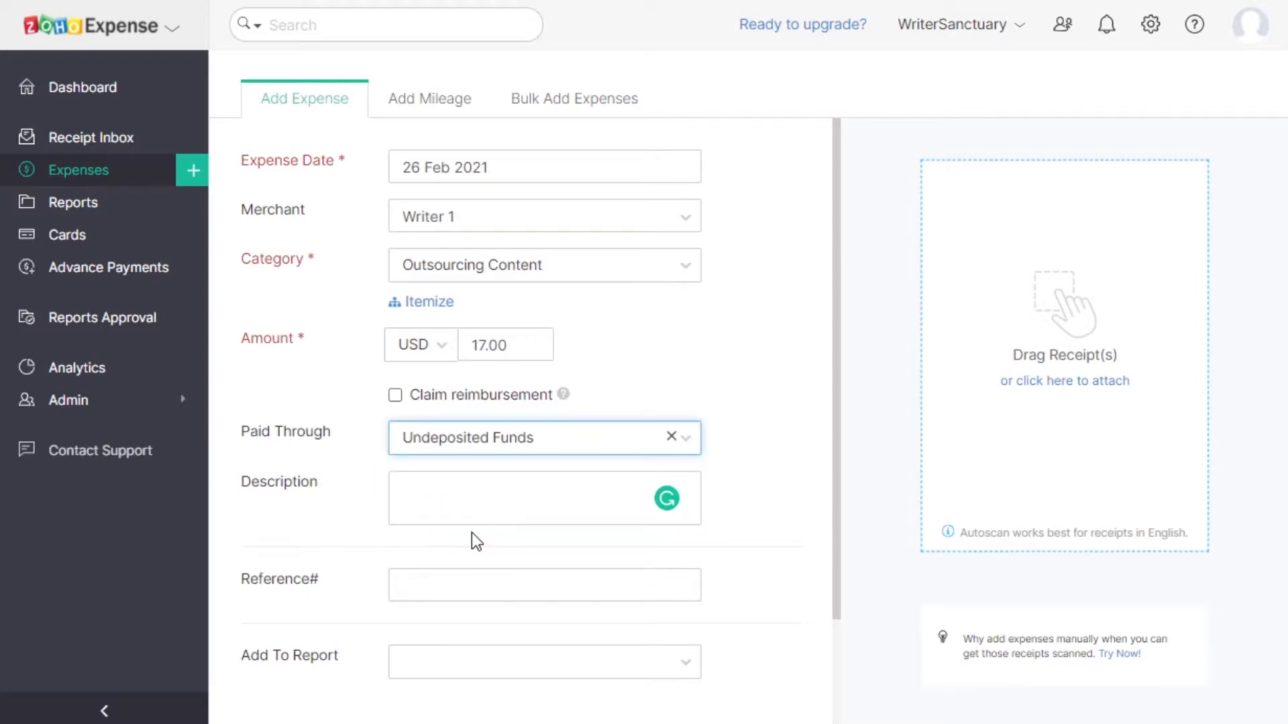
- Describe the expense as "For an article." and add it to a new report titled Paying Writers
click(462, 495)
text(For an article.)
click(555, 661)
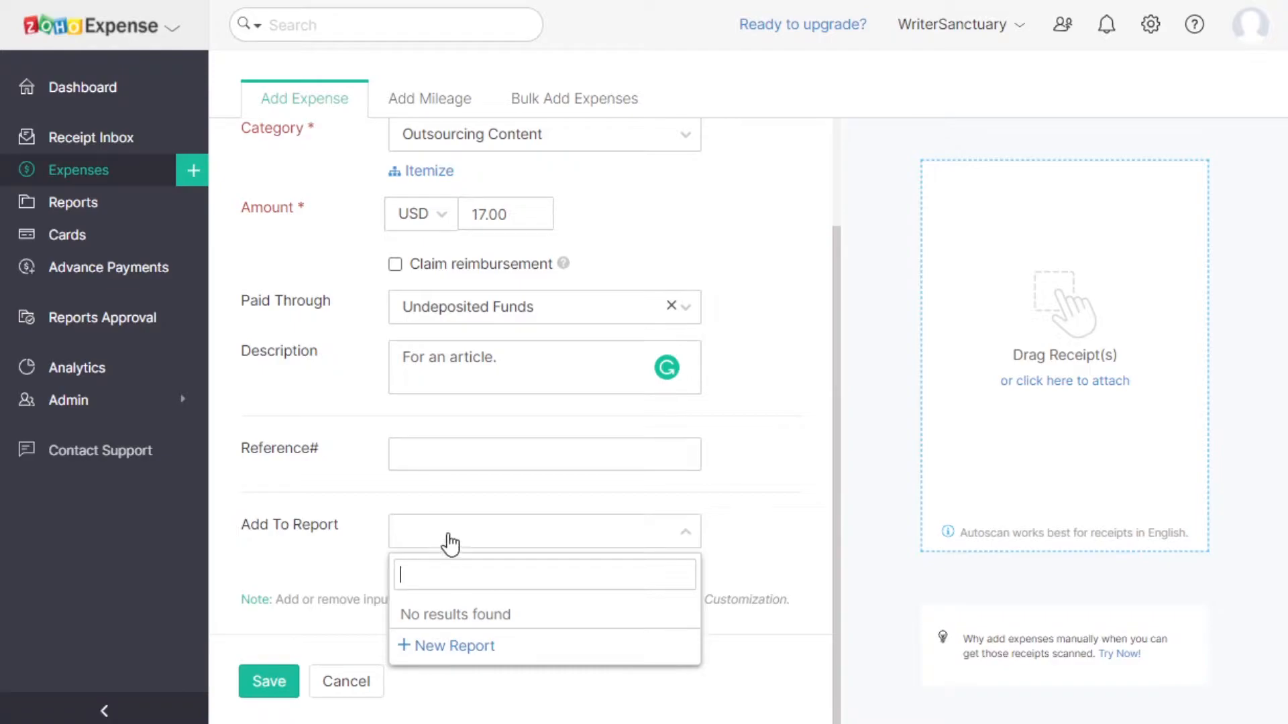
click(448, 537)
click(446, 534)
click(451, 647)
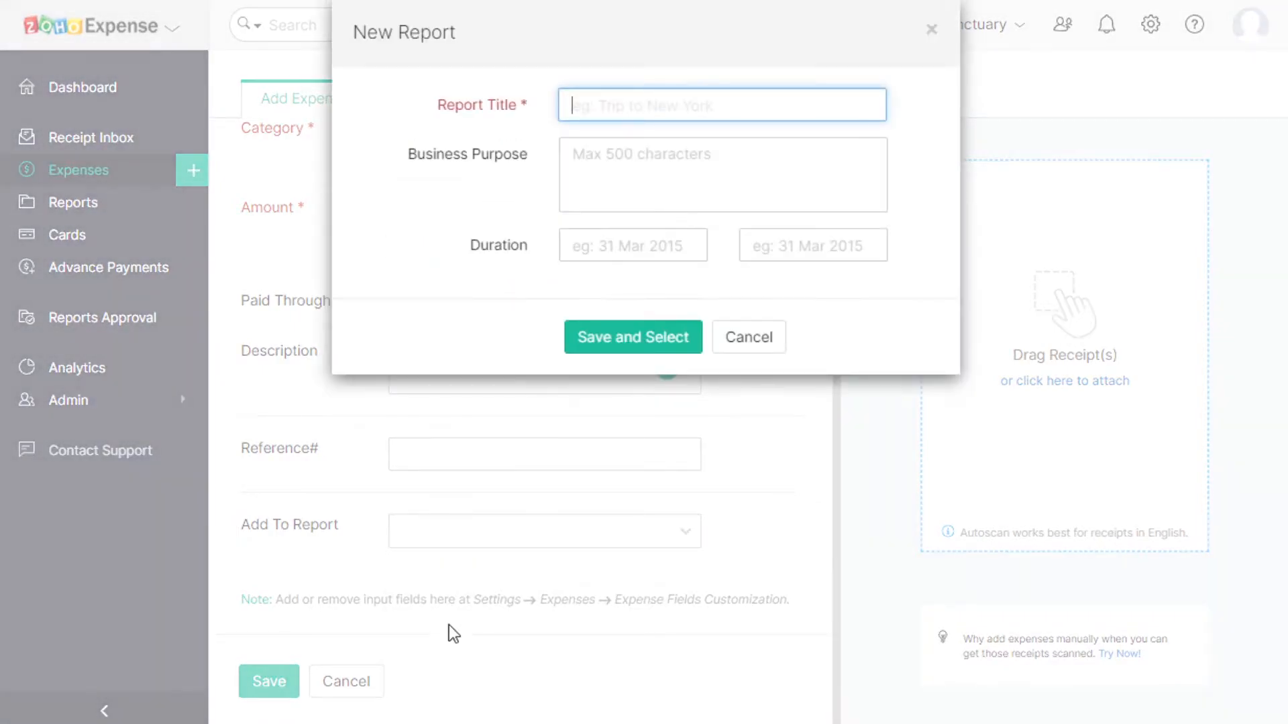
text(Paying Writers)
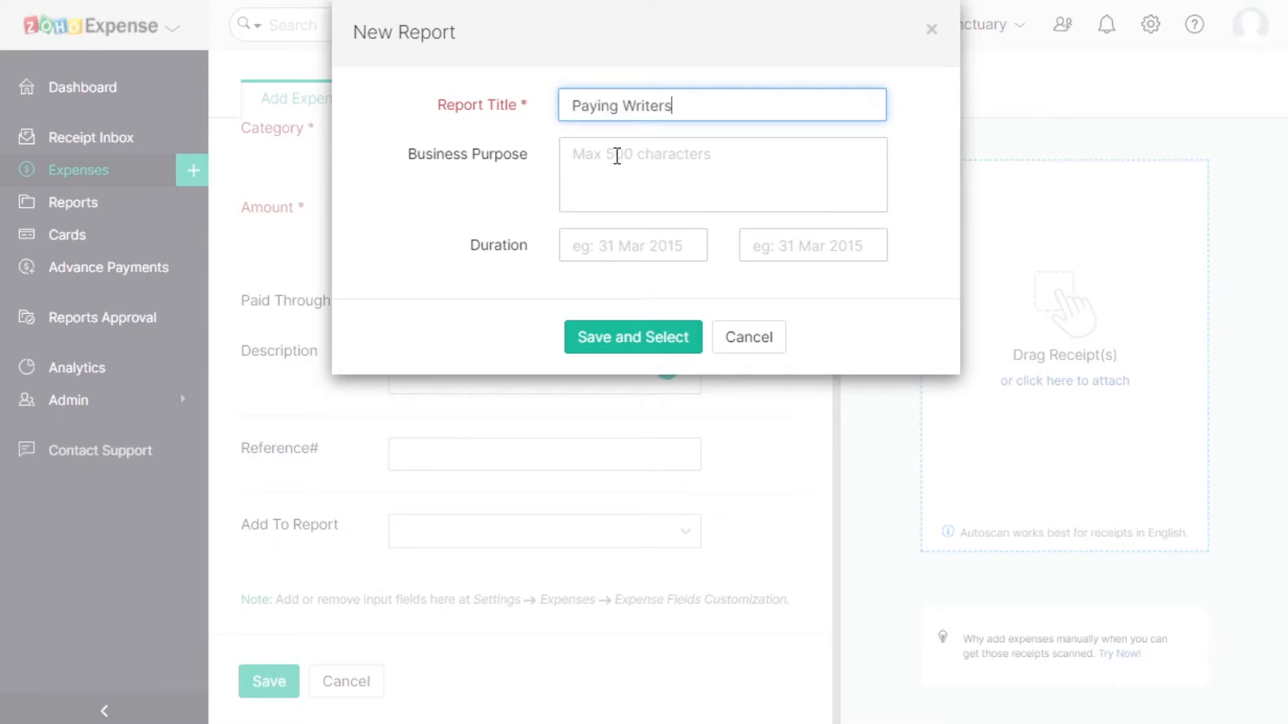
click(630, 345)
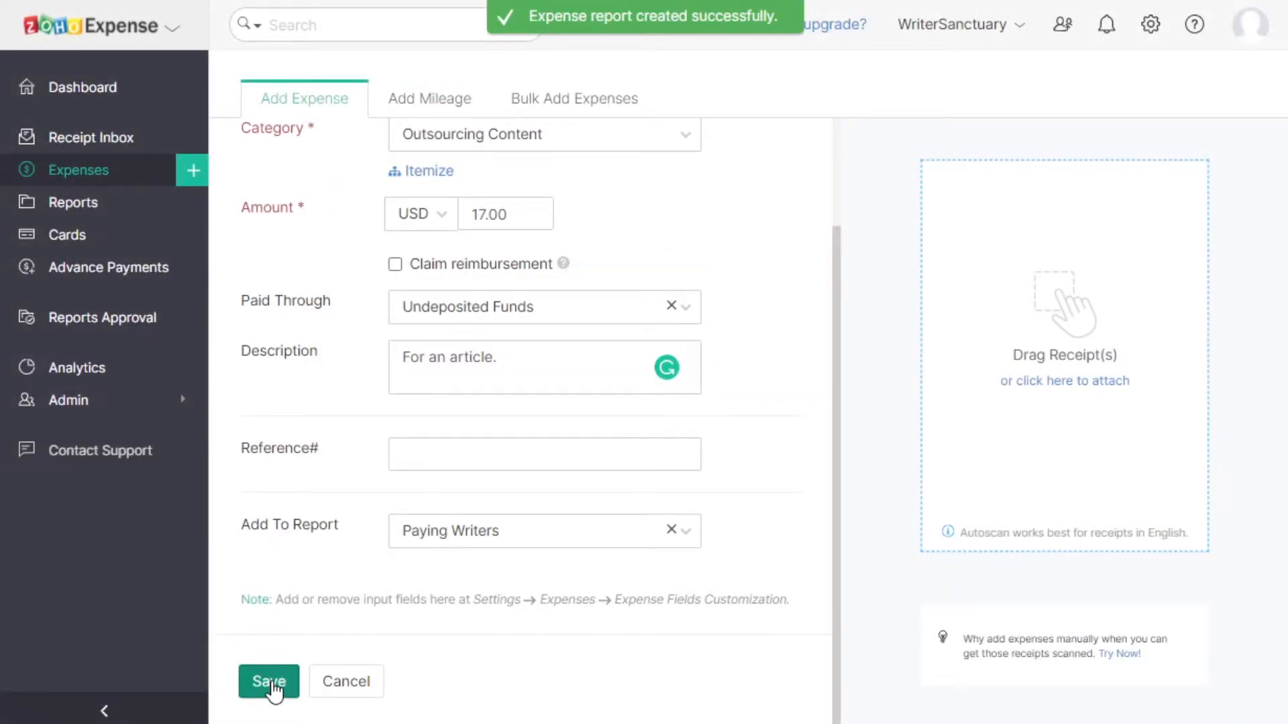
- Save the expense and review its details and history
click(270, 682)
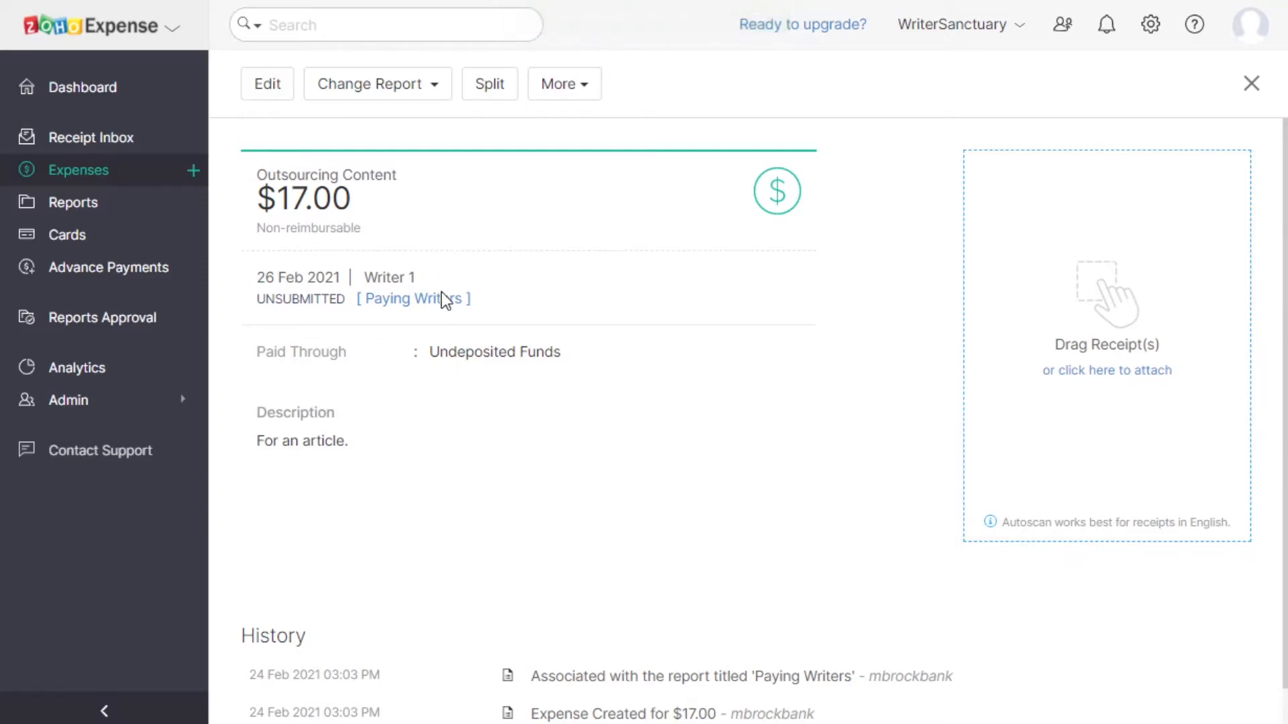
scroll(760, 343, down, 1)
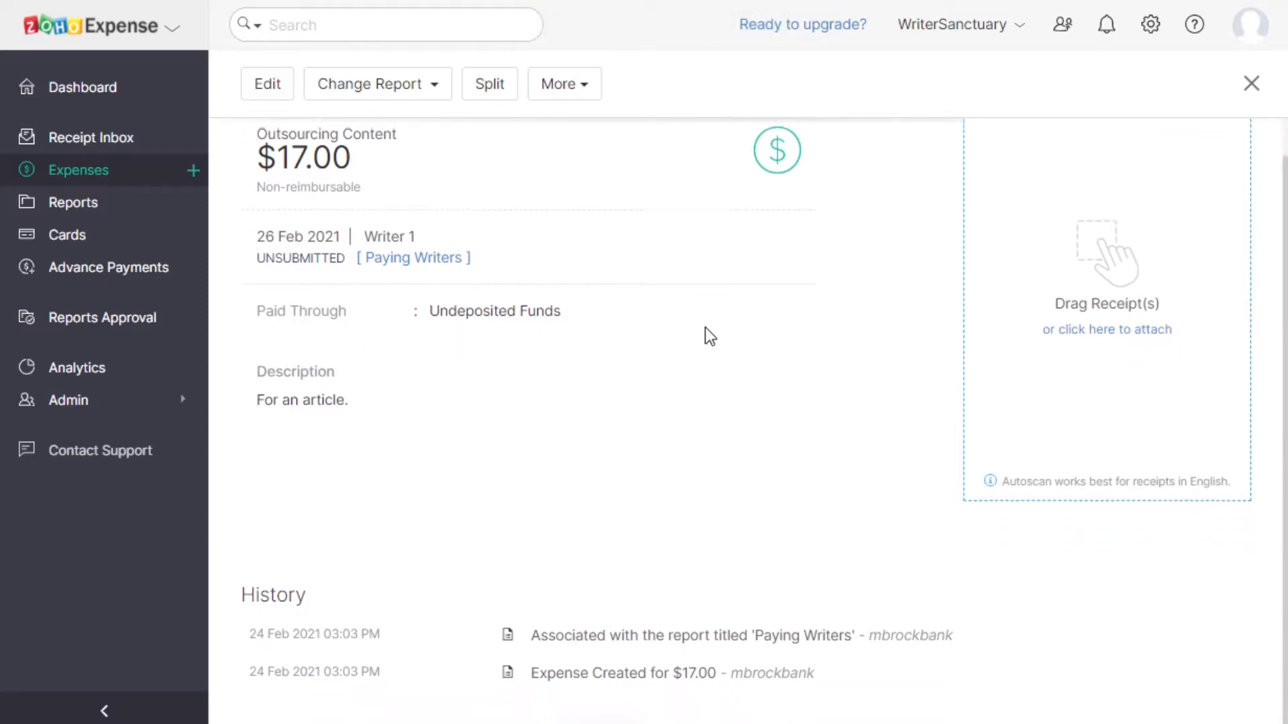
scroll(893, 414, up, 1)
- Check the reports summary and recent reports on the dashboard, and examine the Paying Writers report
click(101, 90)
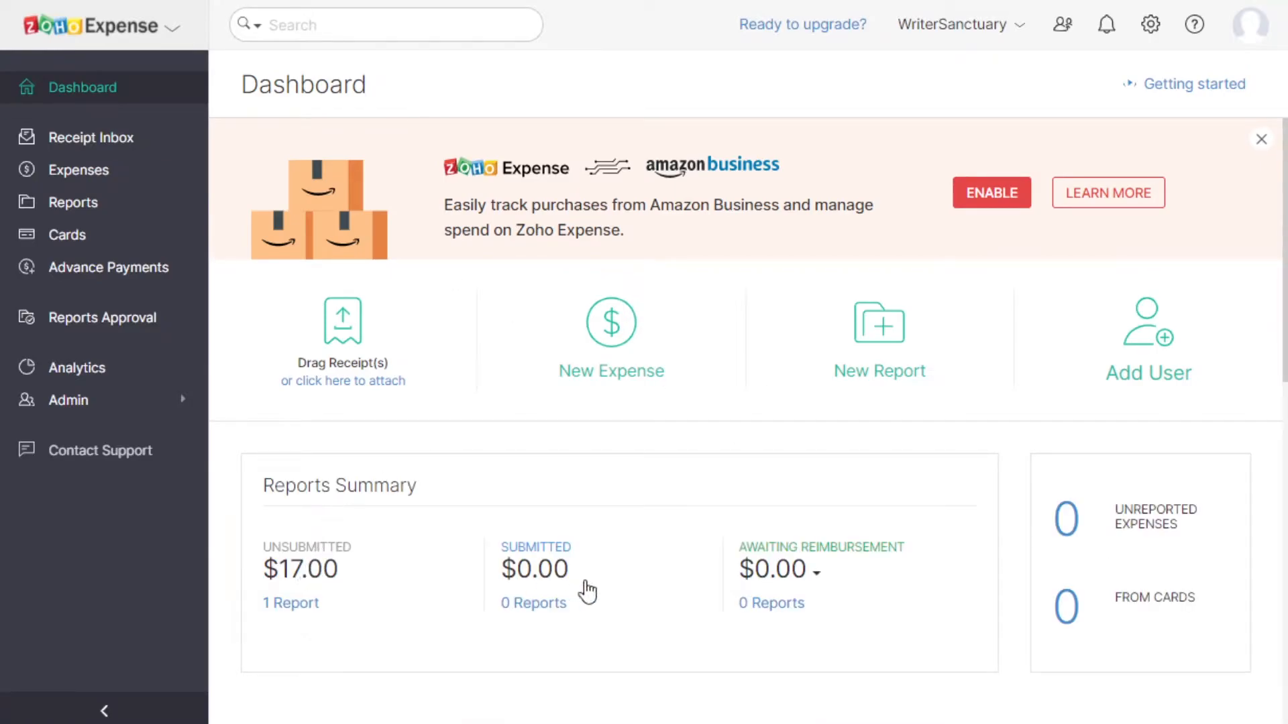
scroll(955, 604, down, 10)
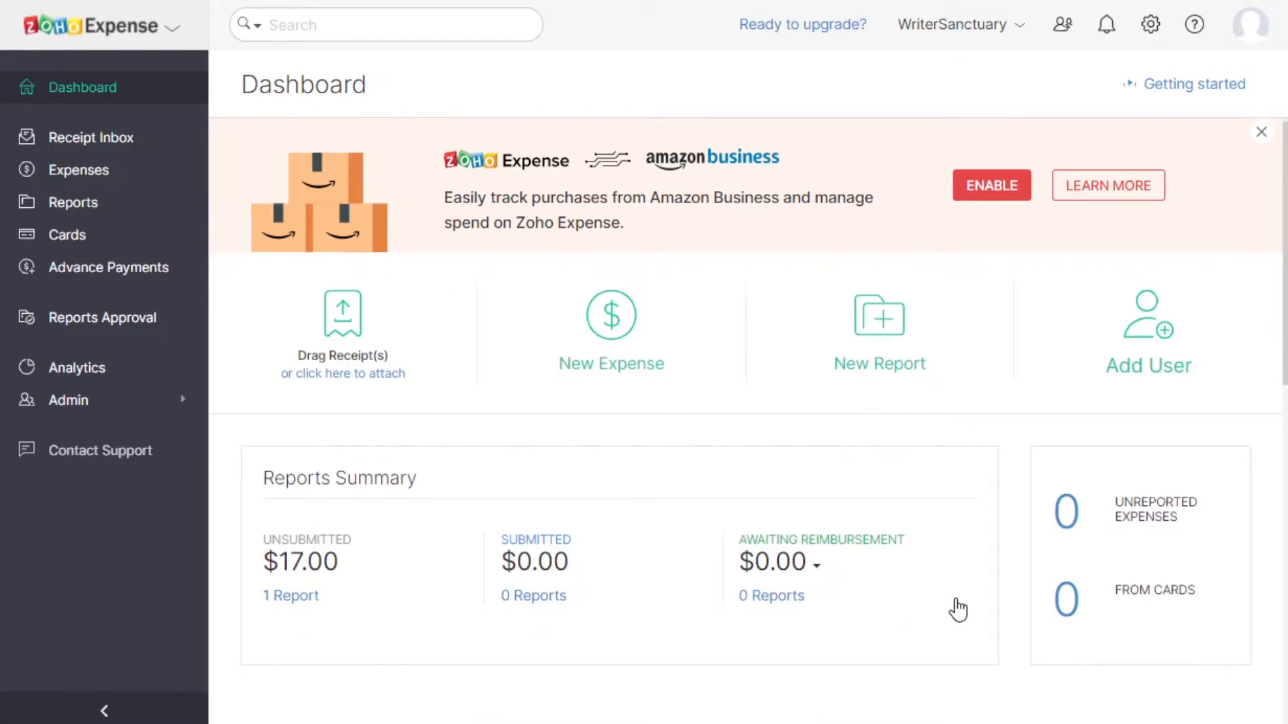
scroll(957, 605, up, 5)
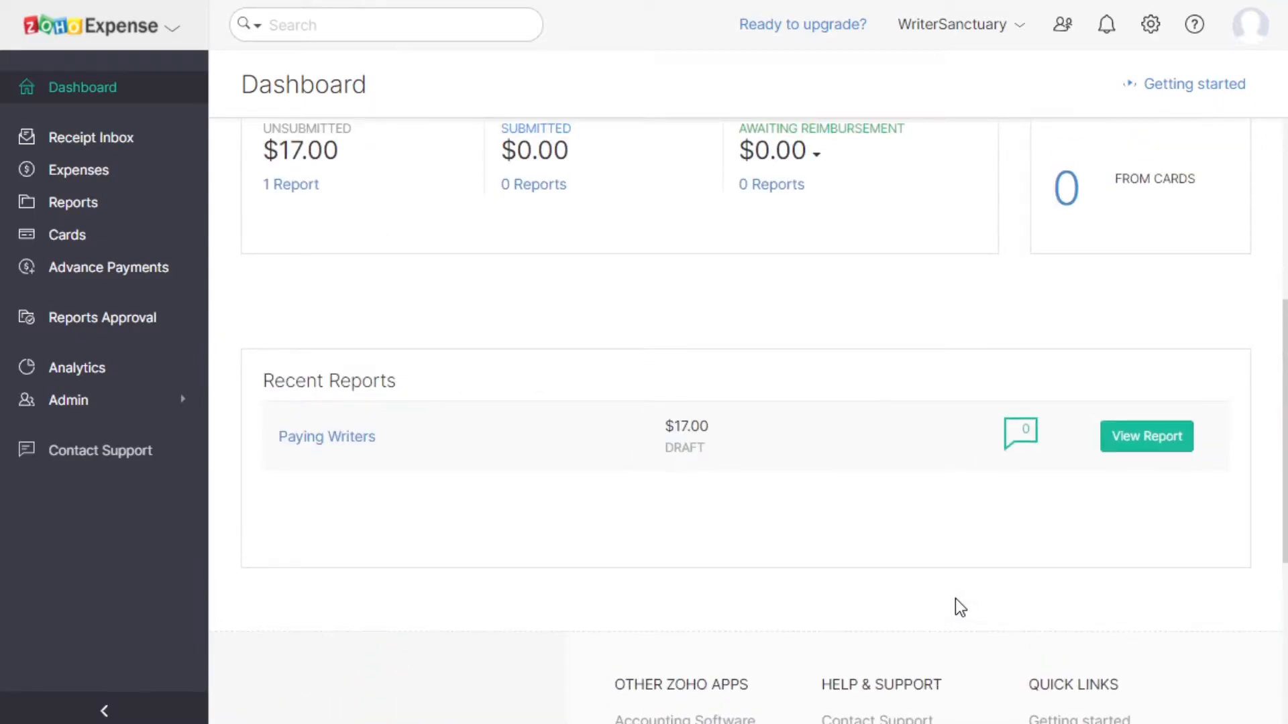
scroll(955, 598, down, 3)
scroll(956, 593, up, 5)
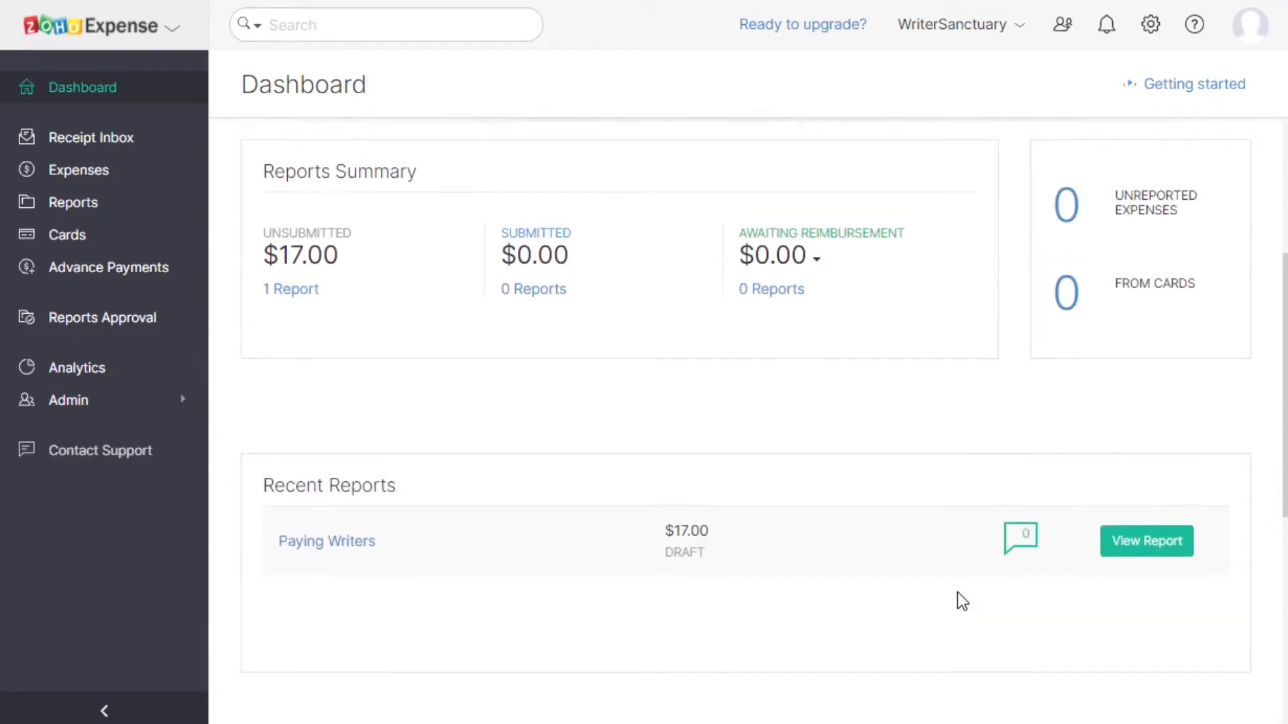
click(1144, 550)
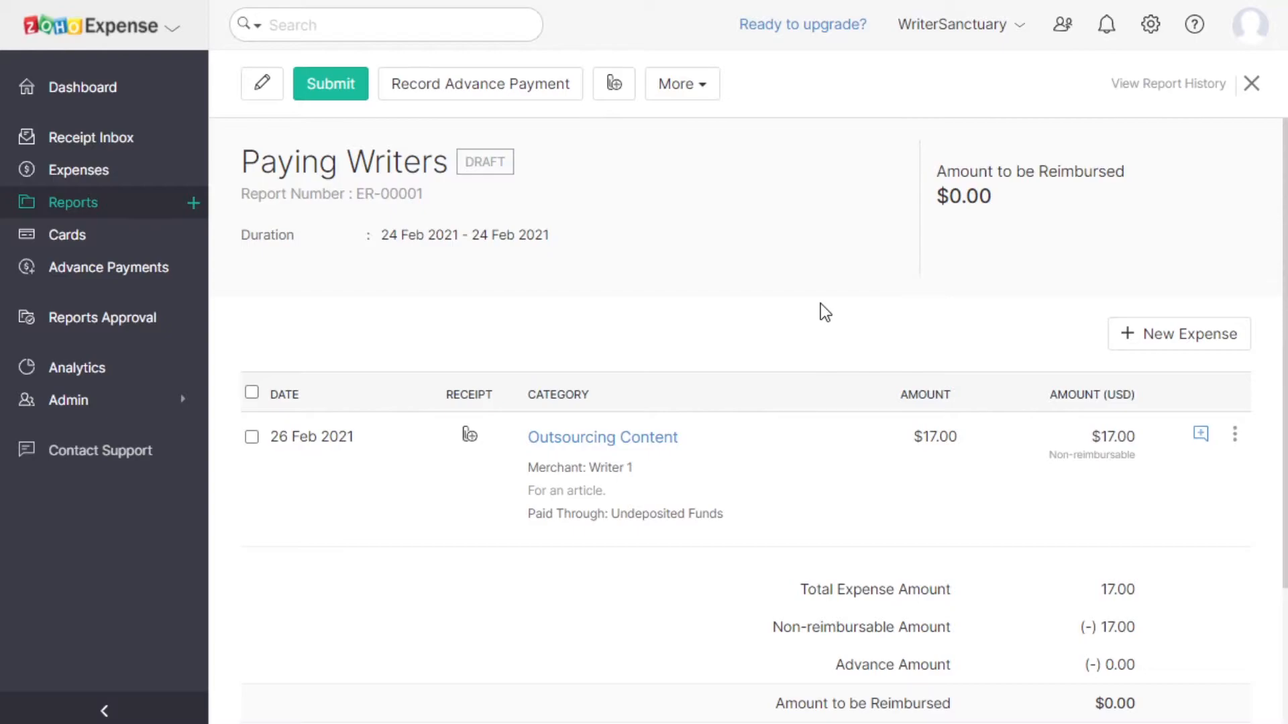
scroll(825, 314, down, 3)
scroll(810, 363, up, 3)
- Return to the dashboard and look over its report summaries again
click(111, 94)
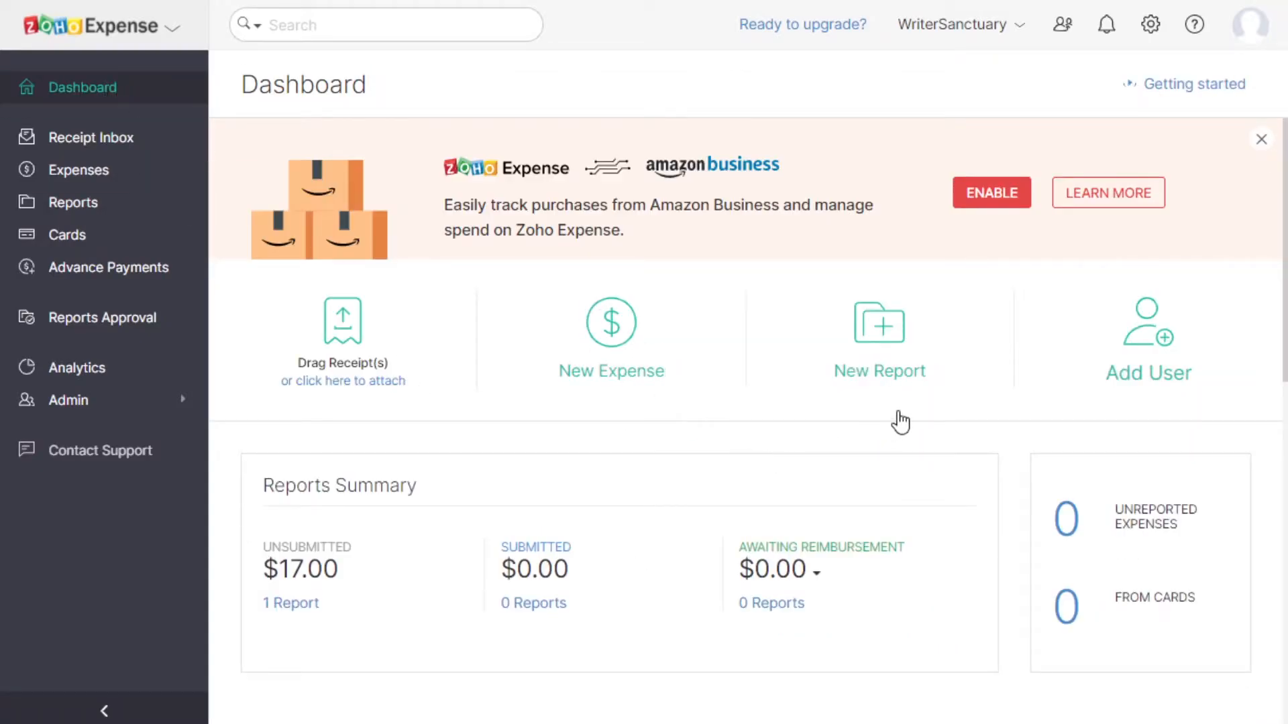
scroll(900, 416, down, 3)
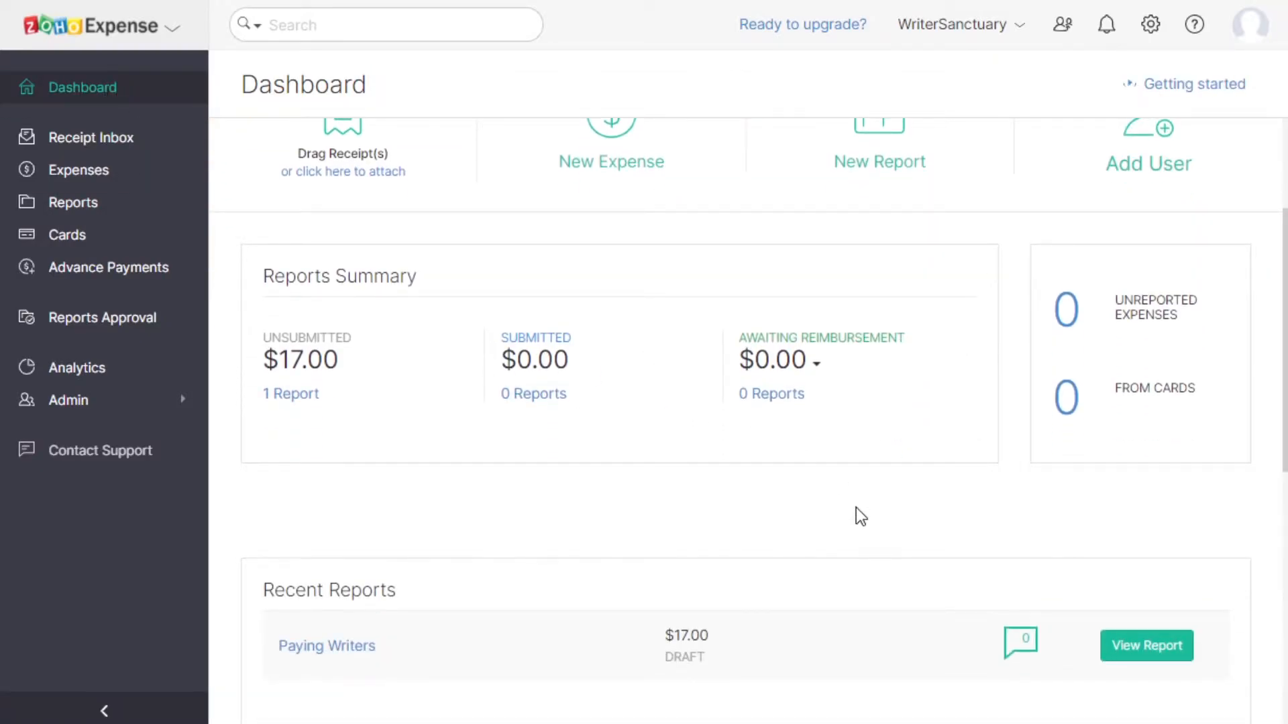
scroll(857, 510, down, 5)
scroll(856, 508, up, 8)
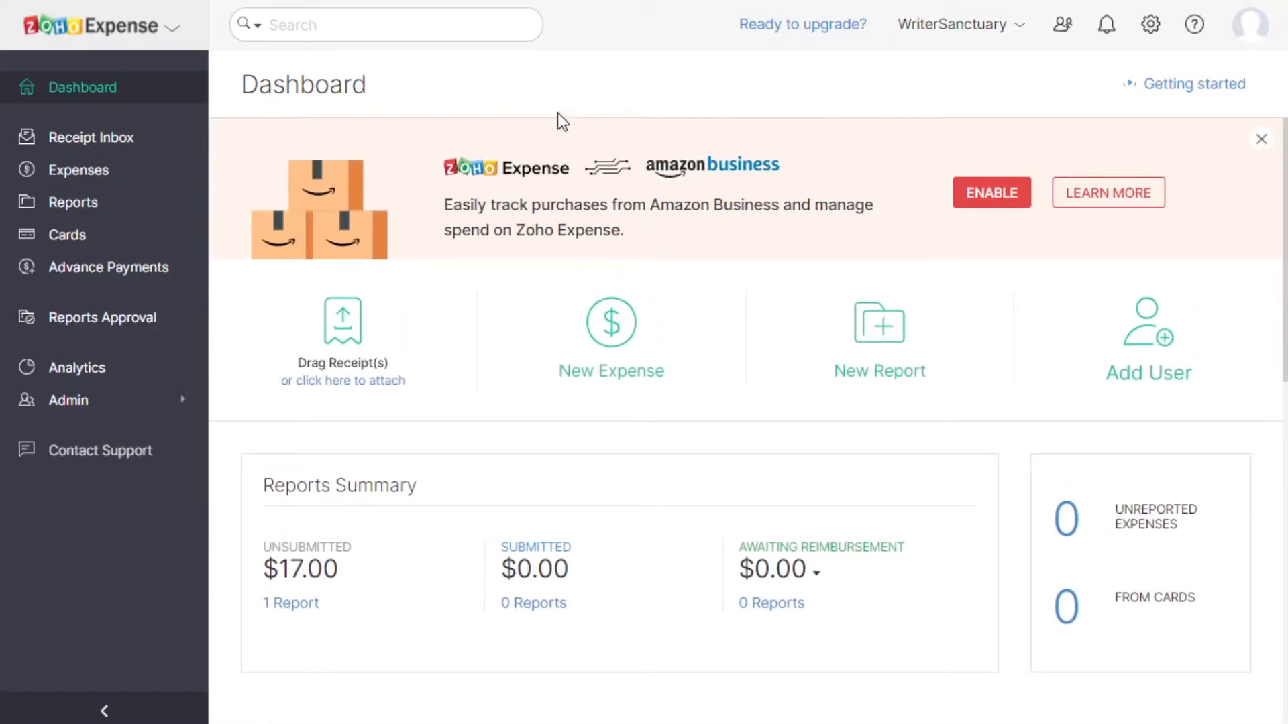
- Start a new expense with Web Host as the merchant and 01 Feb 2021 as the date
click(67, 170)
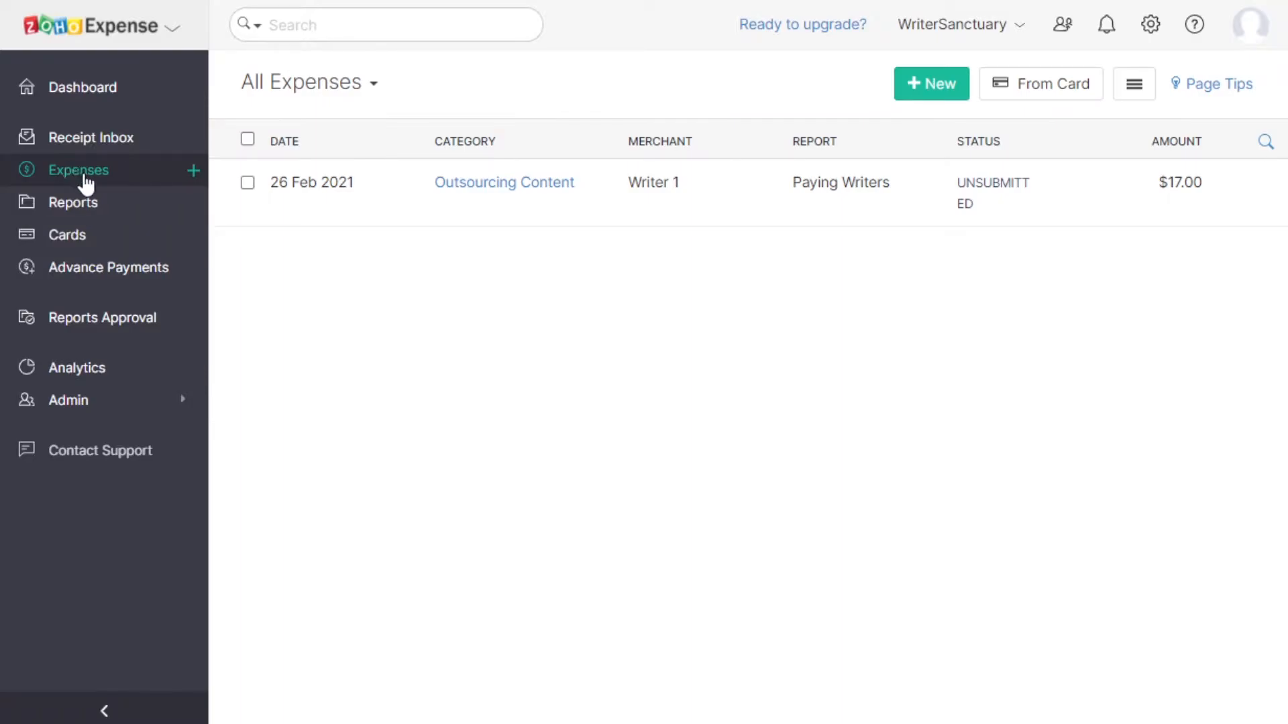
click(927, 91)
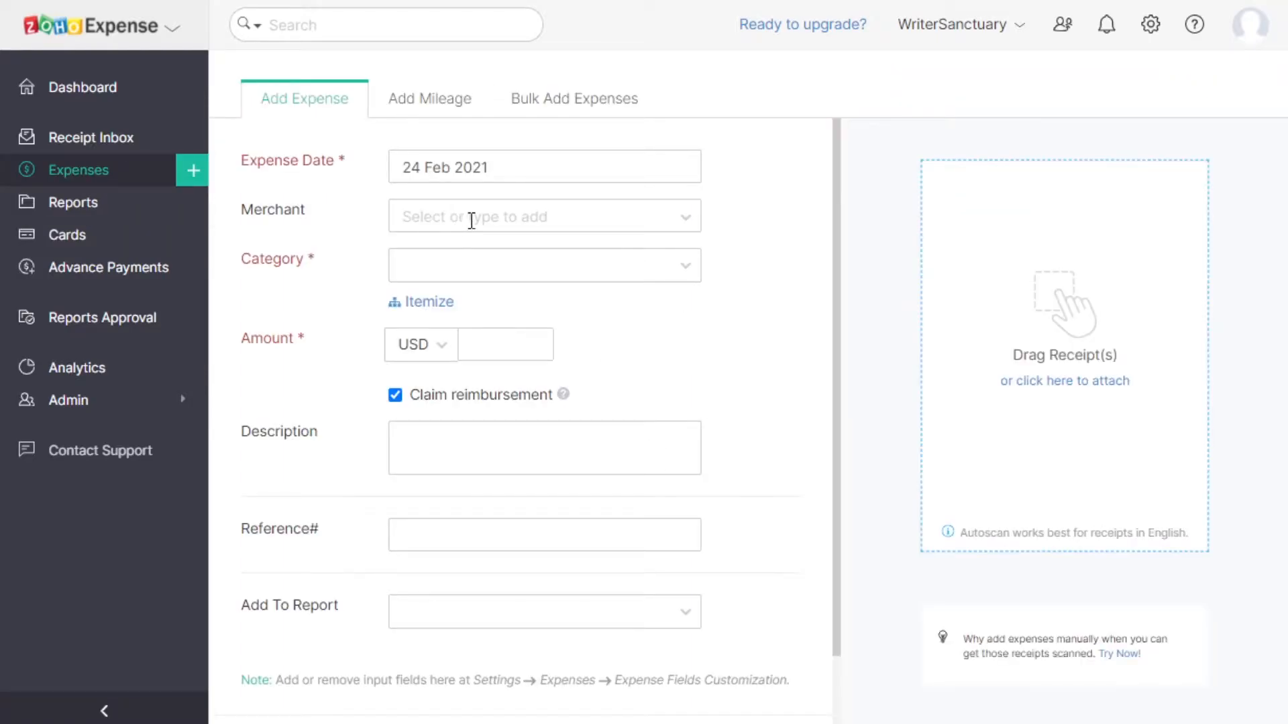
click(473, 219)
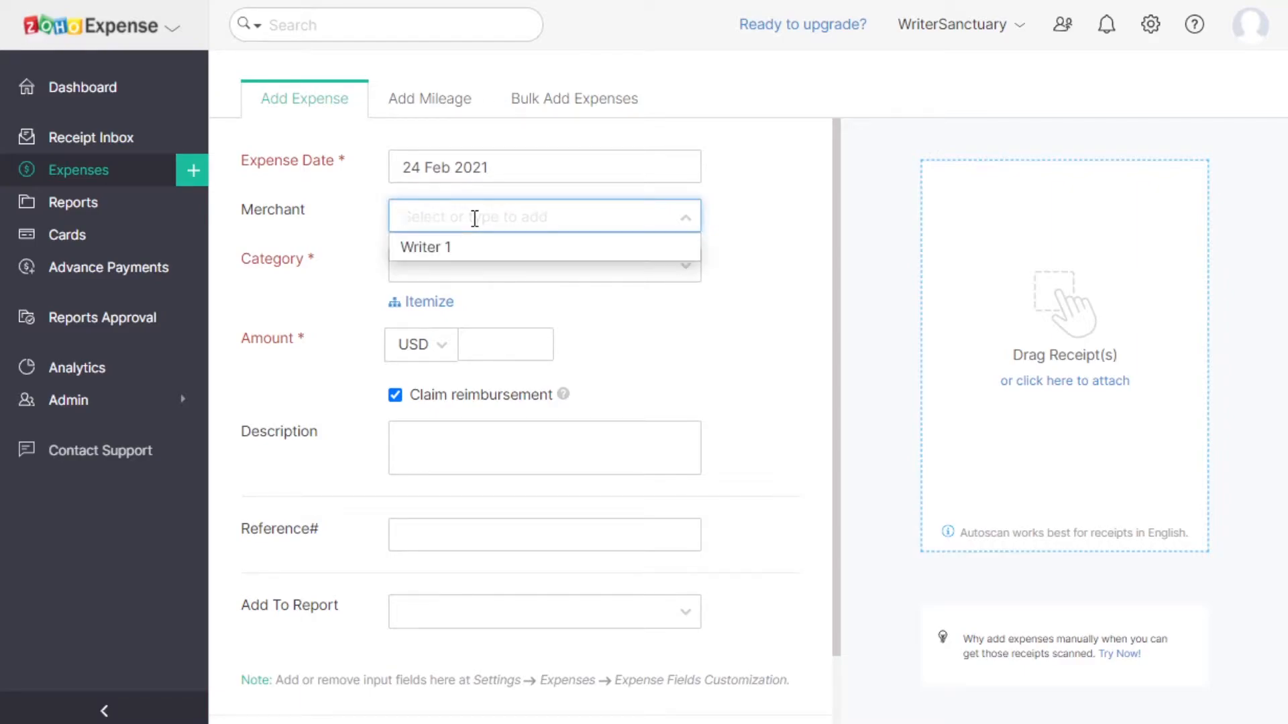
text(Web Host)
key(Tab)
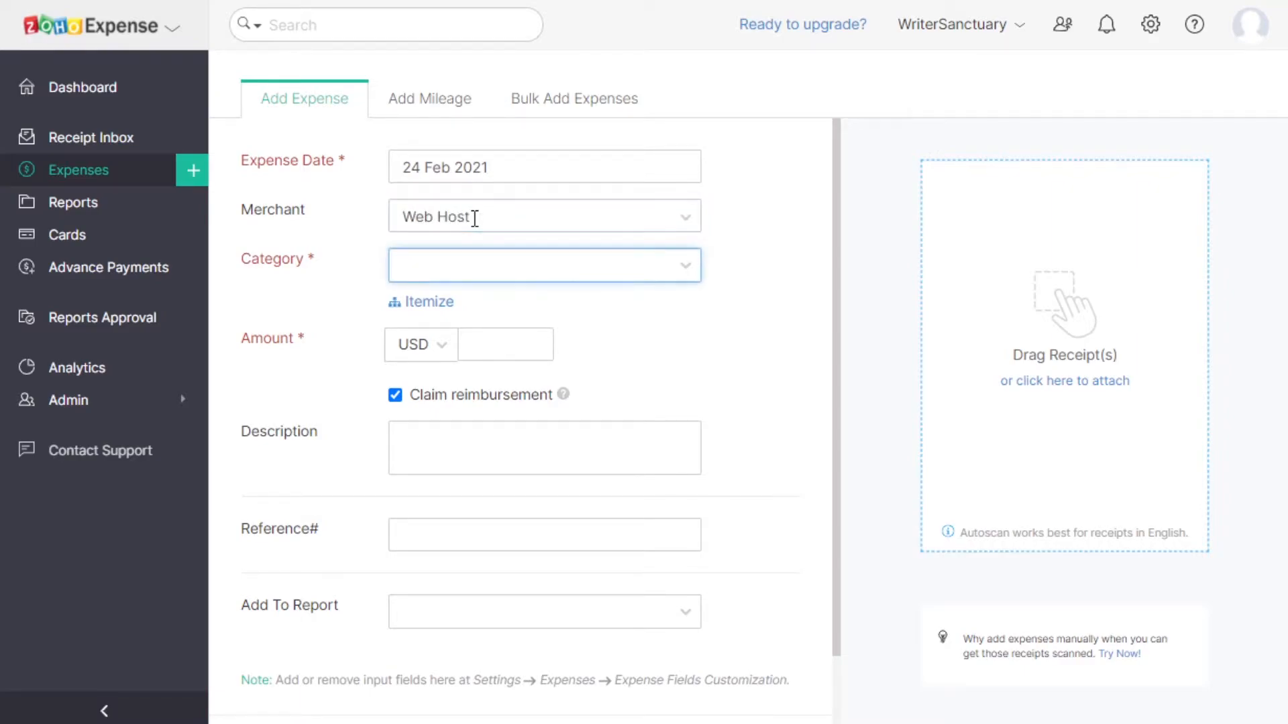
click(548, 170)
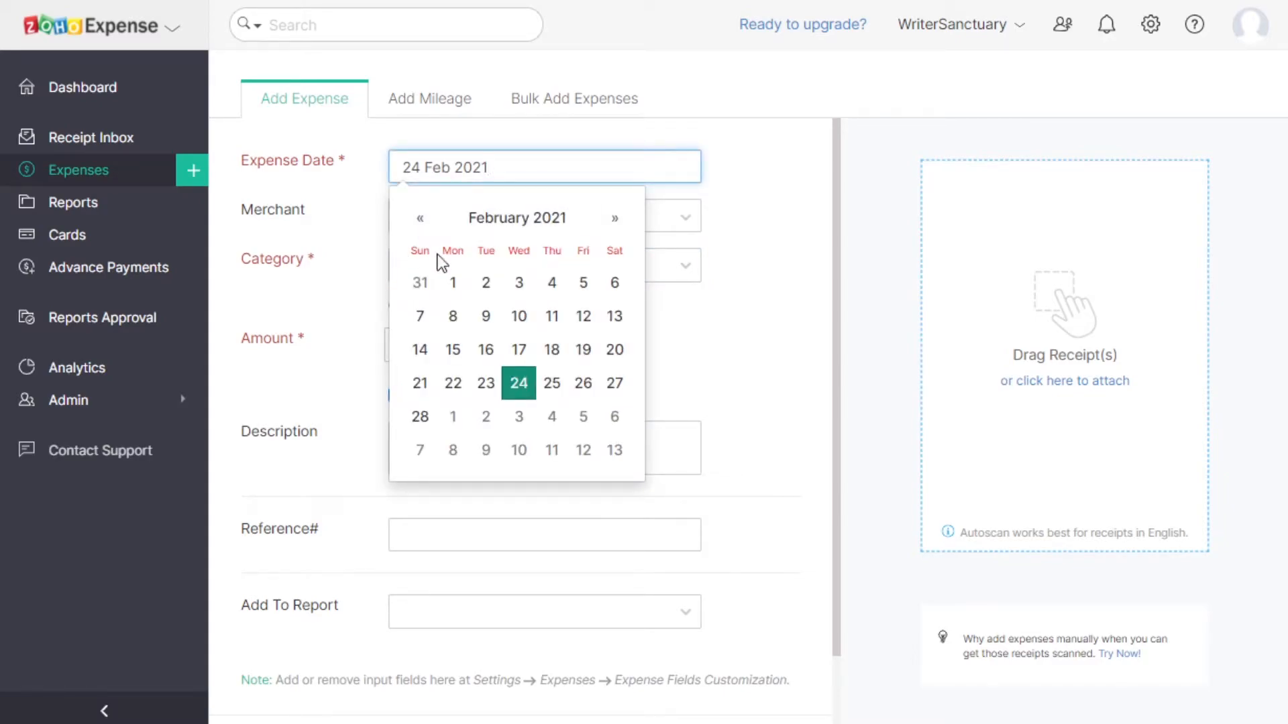
click(455, 285)
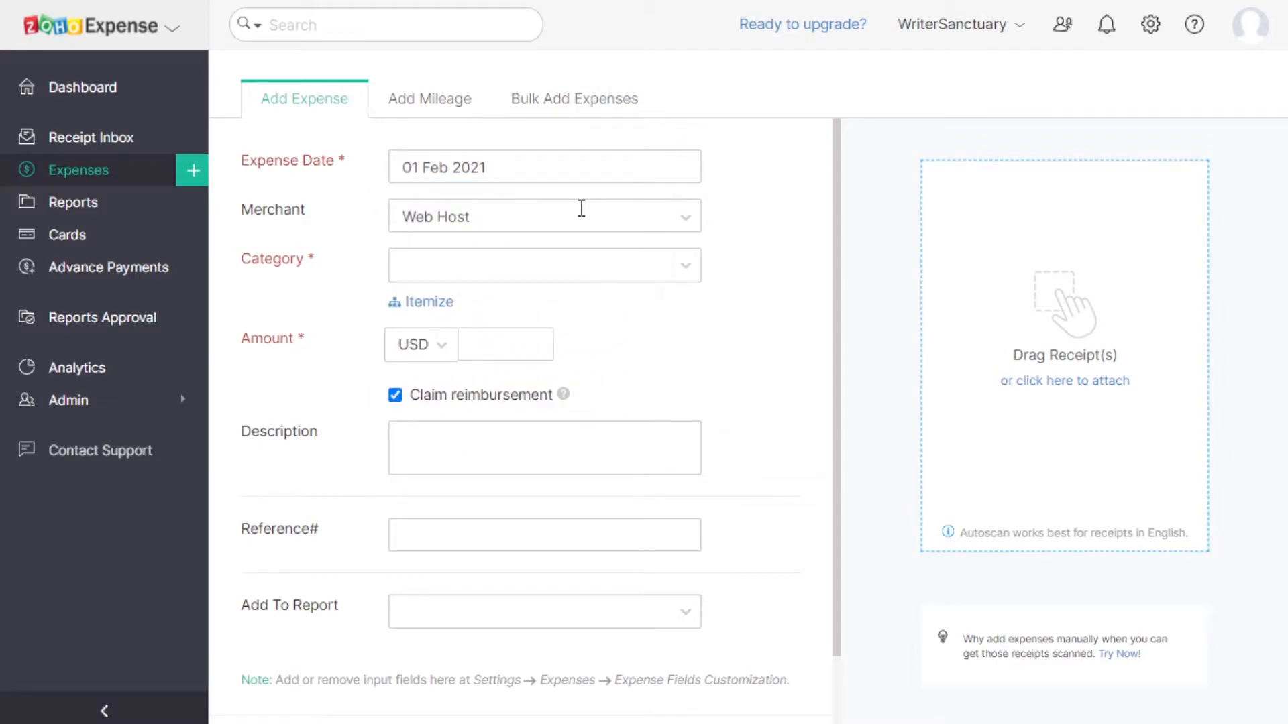
- Check the existing categories and create a new category named Website Development for the Web Host expense
click(472, 267)
scroll(533, 436, down, 5)
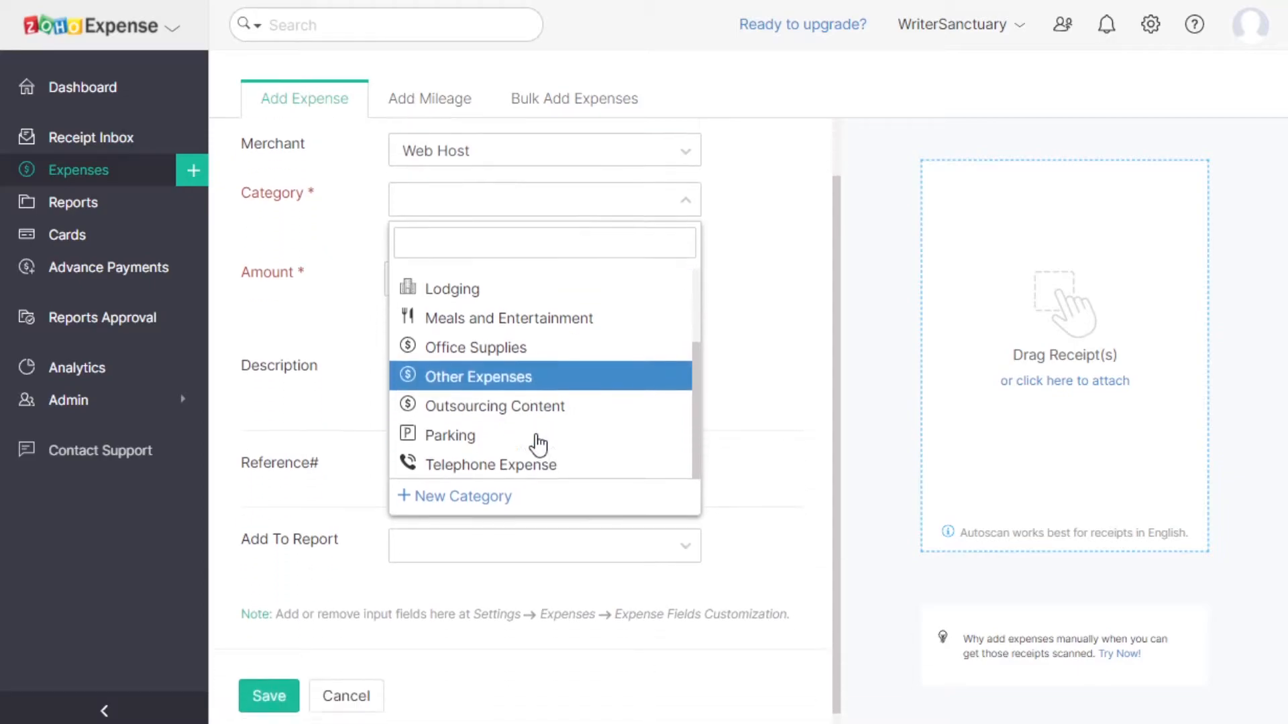
scroll(537, 444, up, 3)
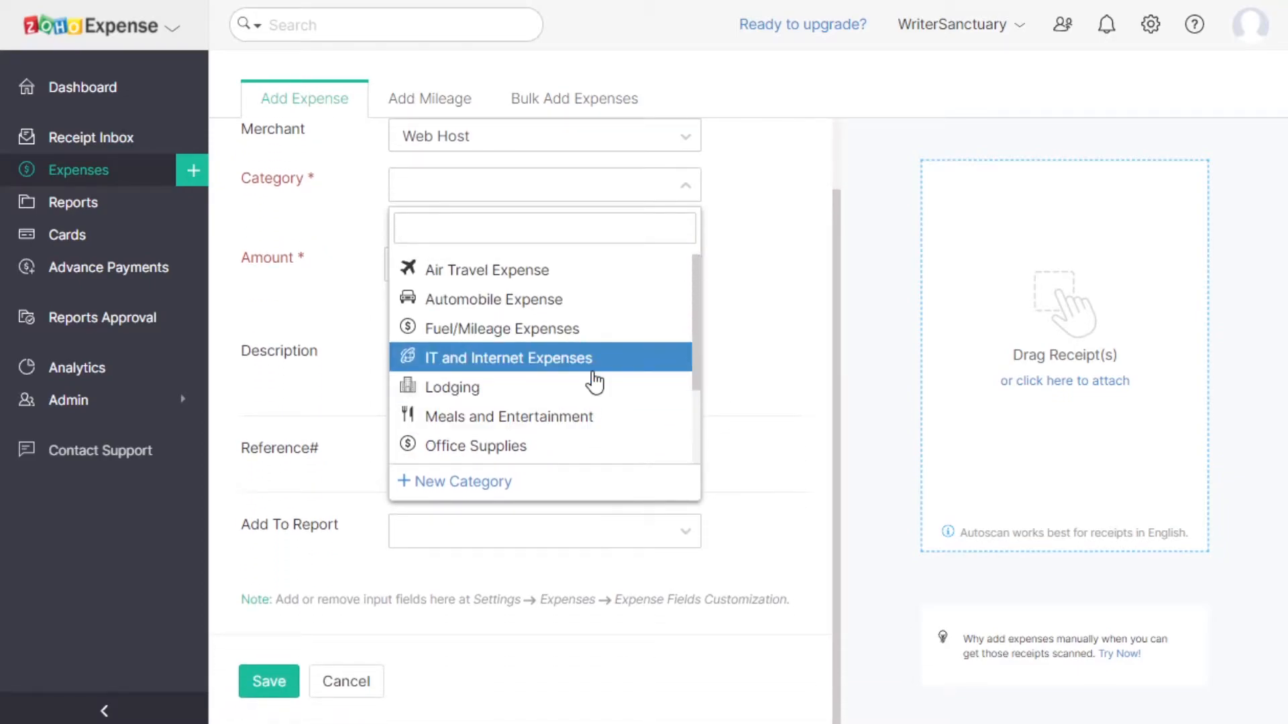
scroll(595, 377, down, 2)
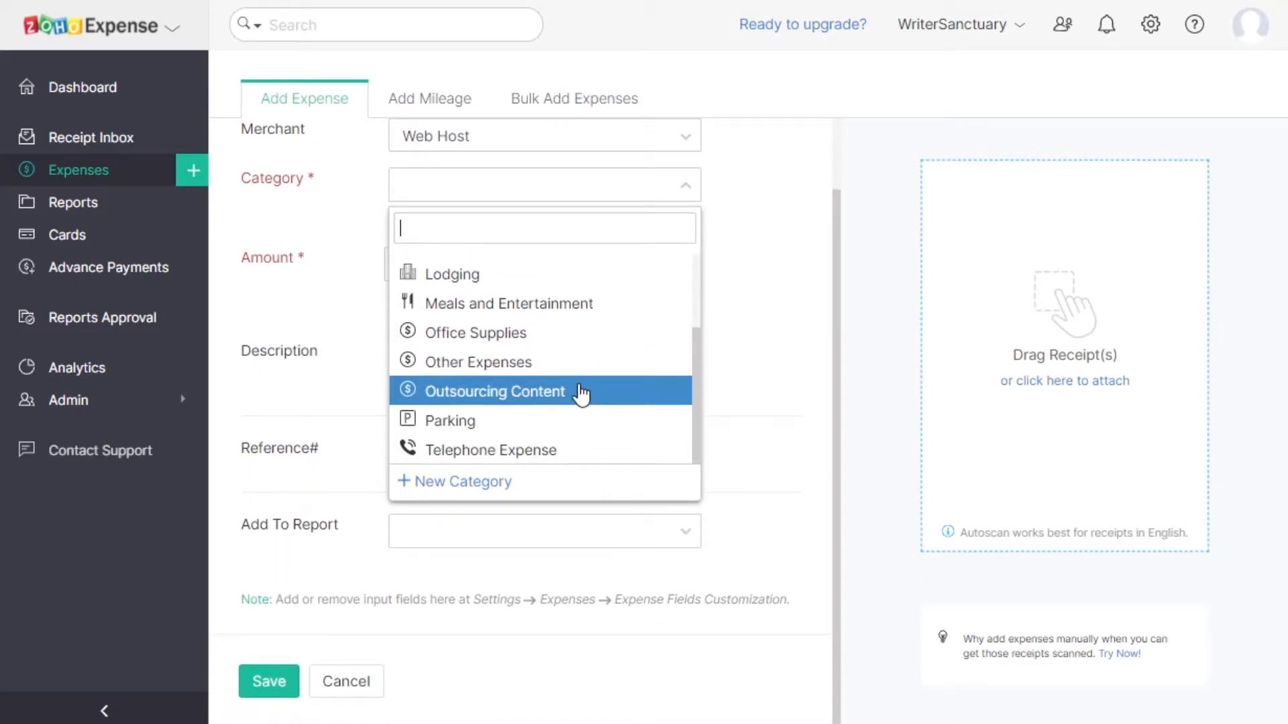
click(478, 489)
text(We)
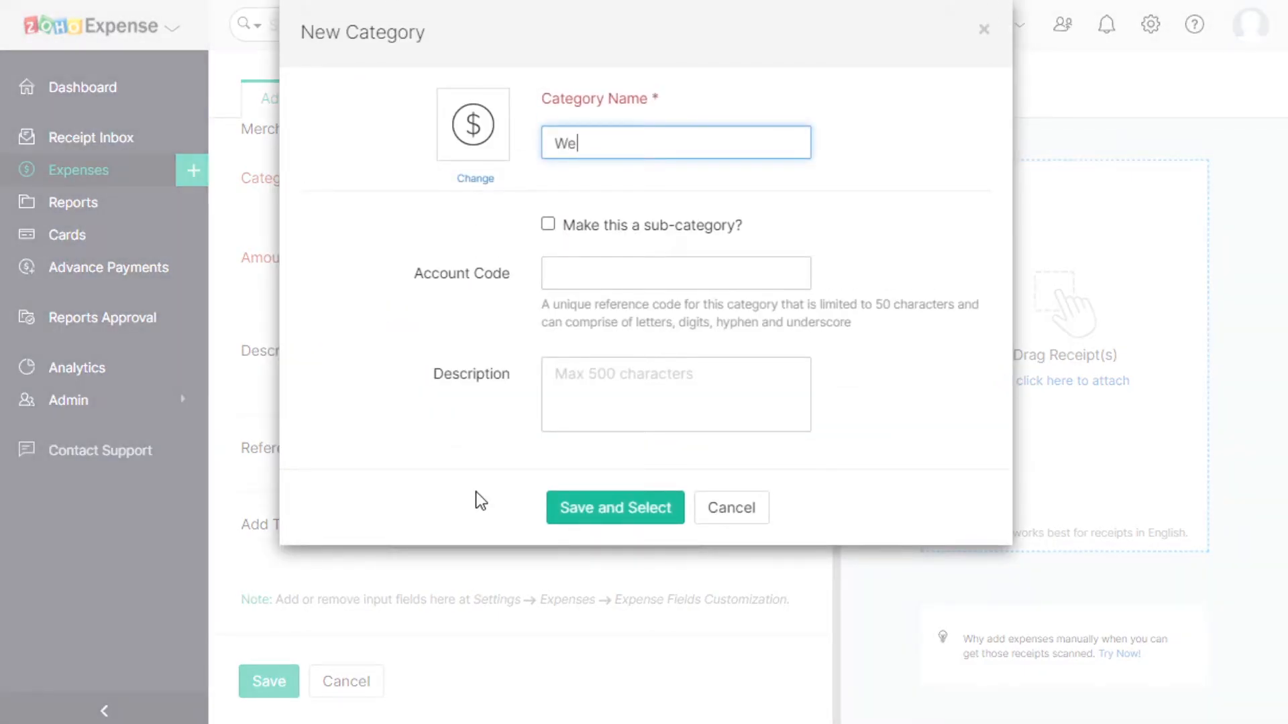
text(bsite Development)
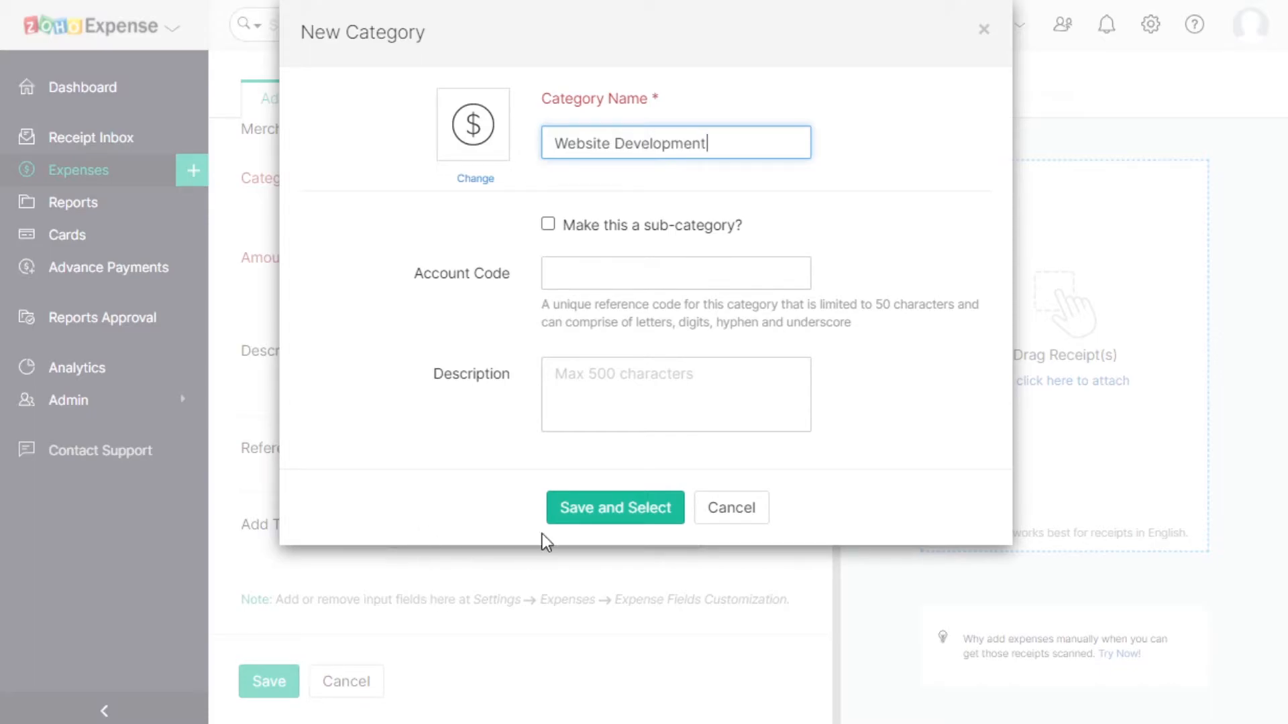
click(613, 517)
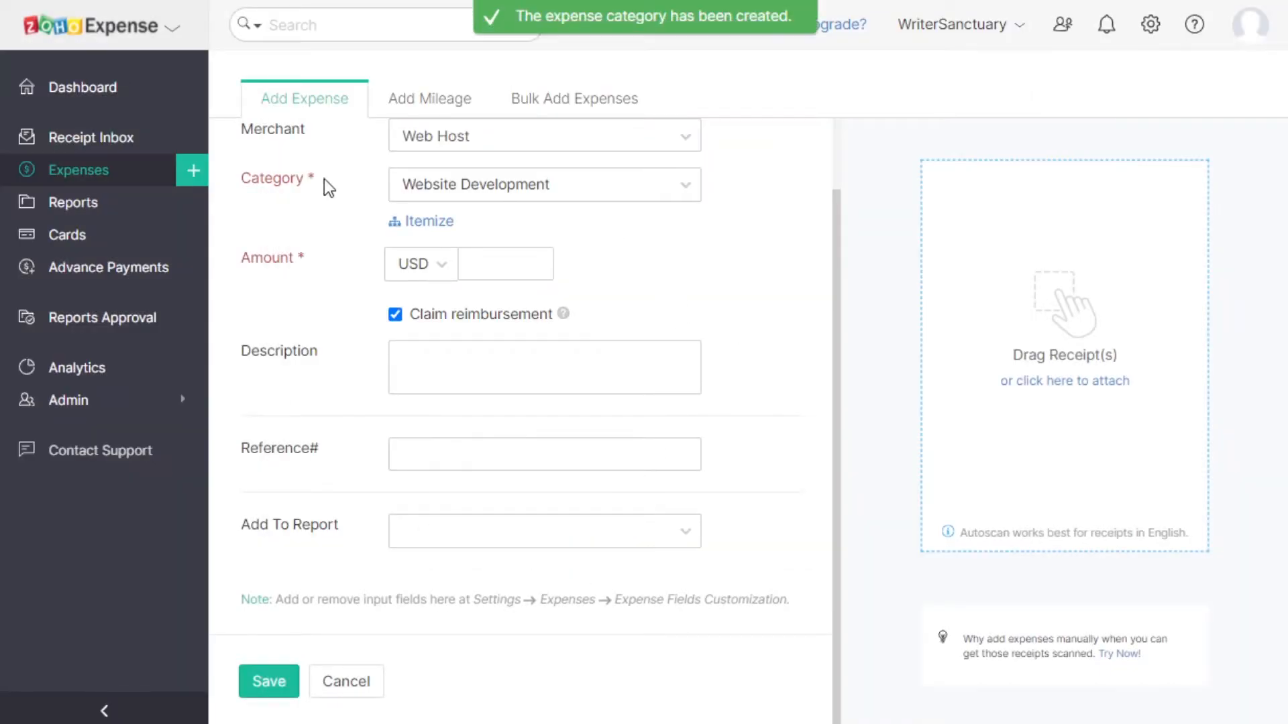
- Set the expense amount to 107 USD, add it to a new report titled General Operation, and save the expense
click(504, 270)
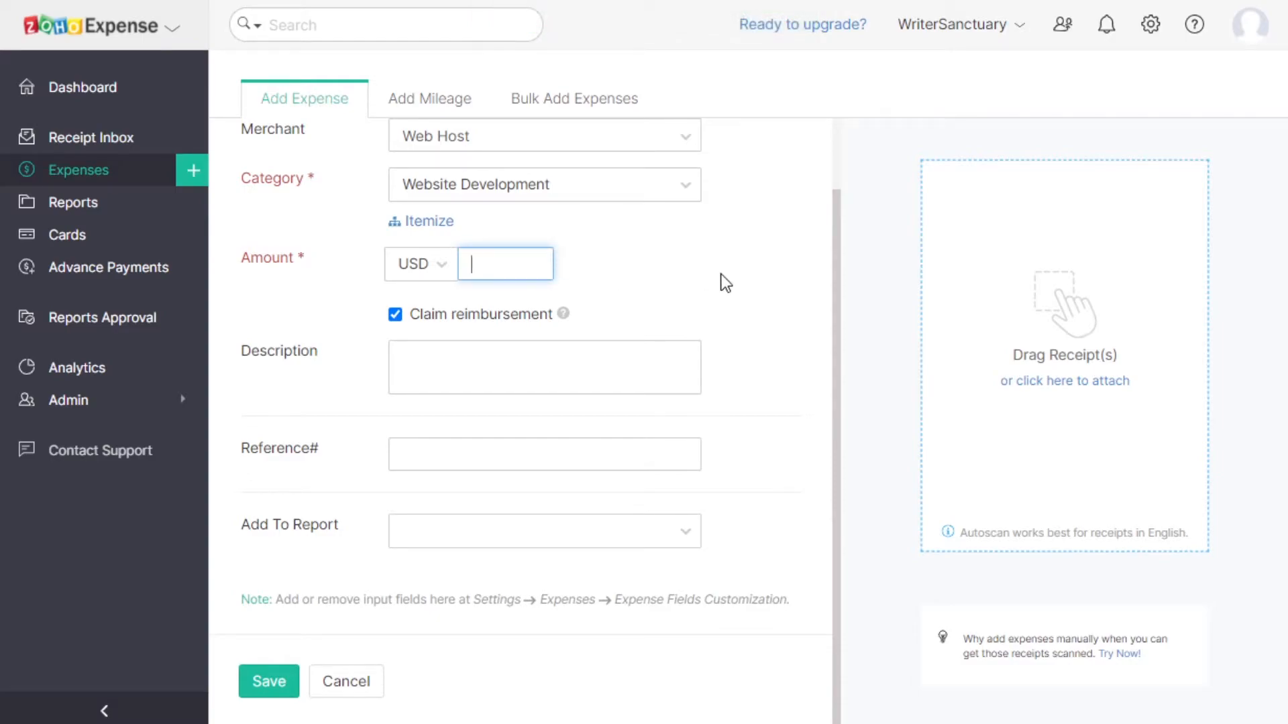
text(106)
click(509, 531)
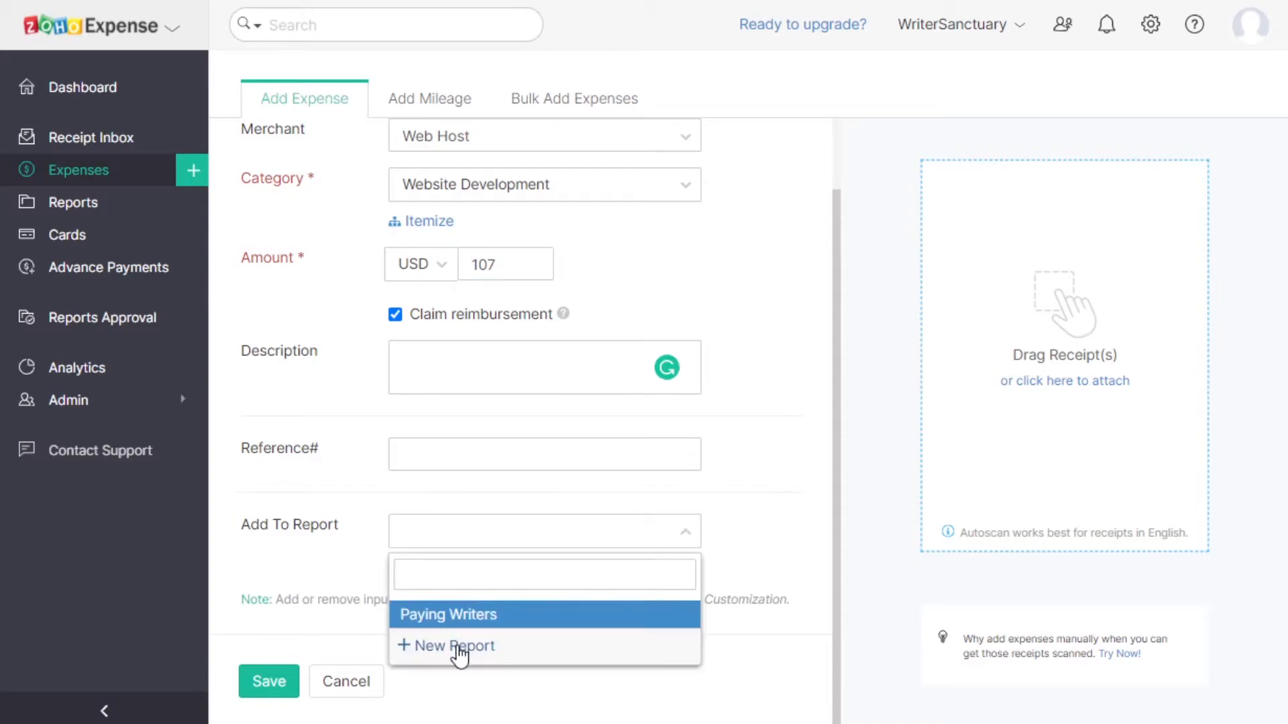
click(454, 646)
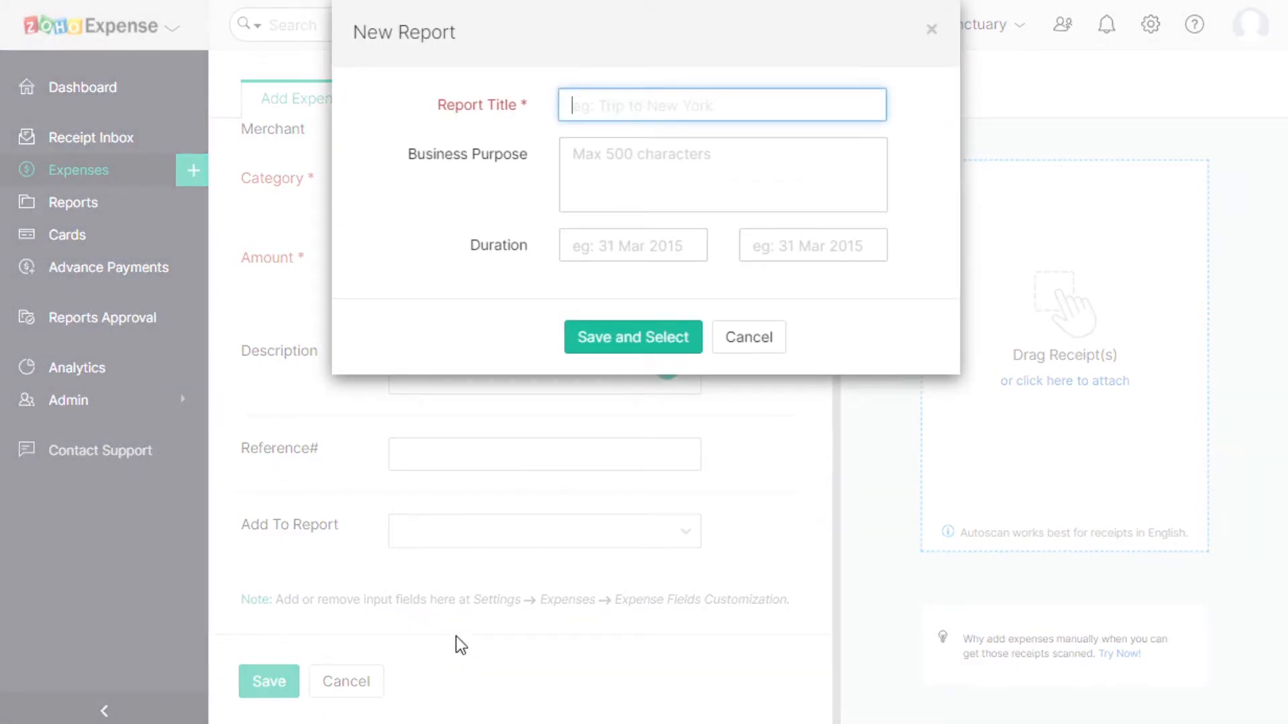
text(General Operation)
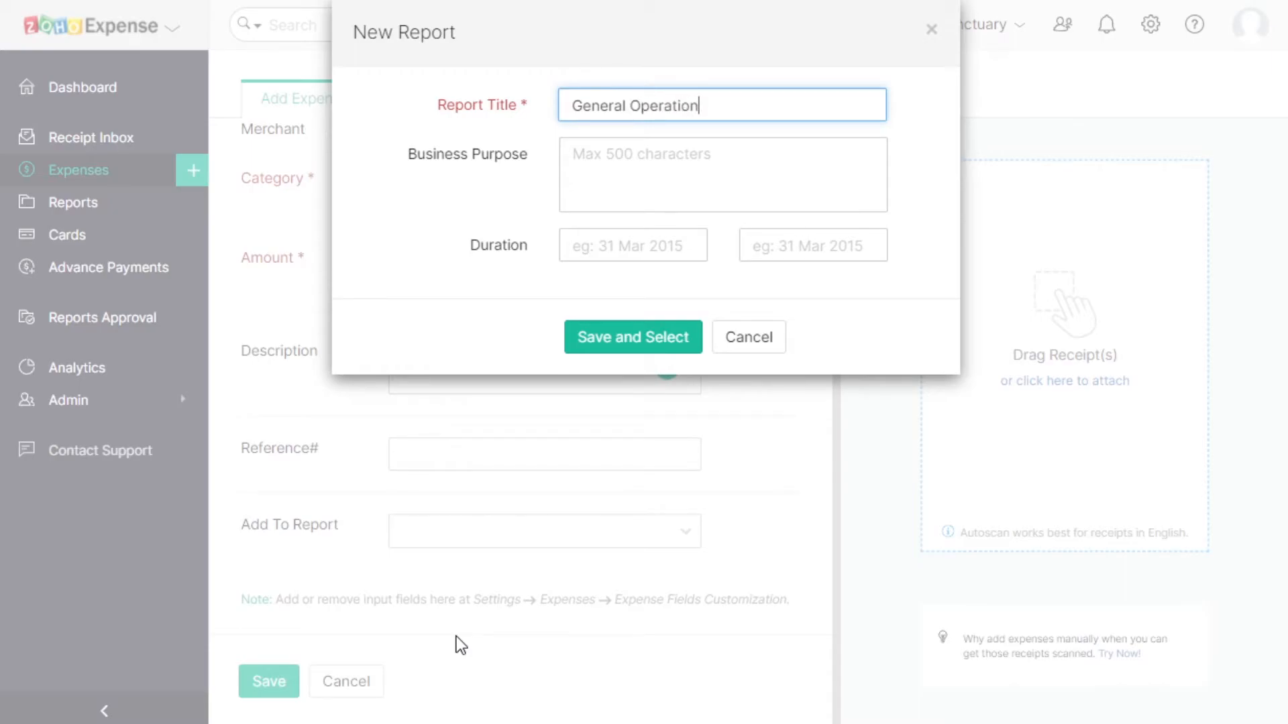
click(631, 340)
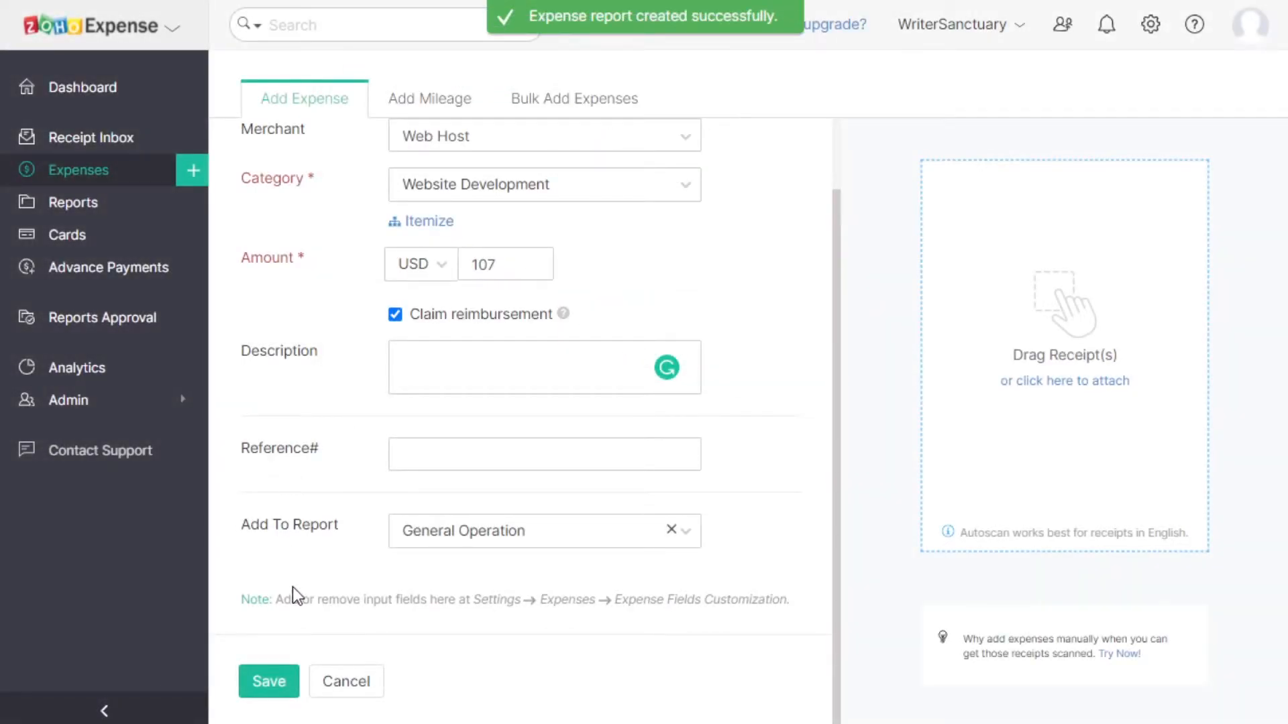
scroll(316, 349, up, 1)
scroll(320, 348, down, 1)
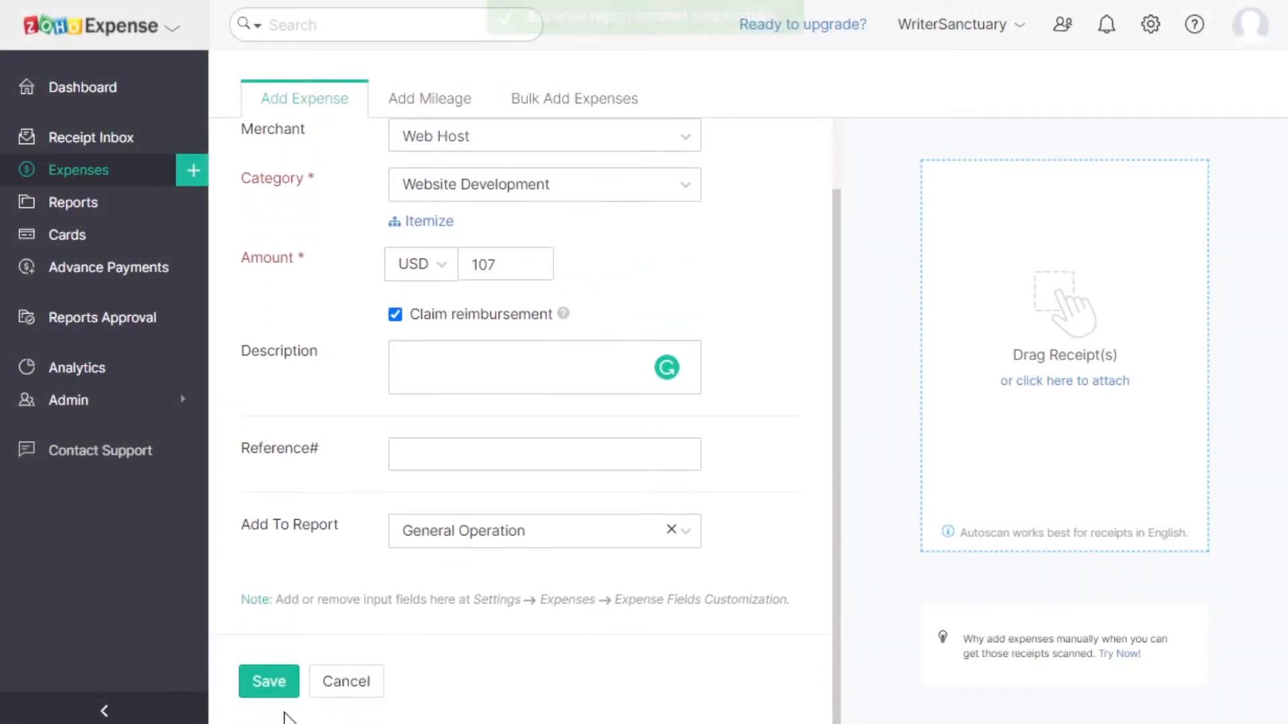
click(270, 681)
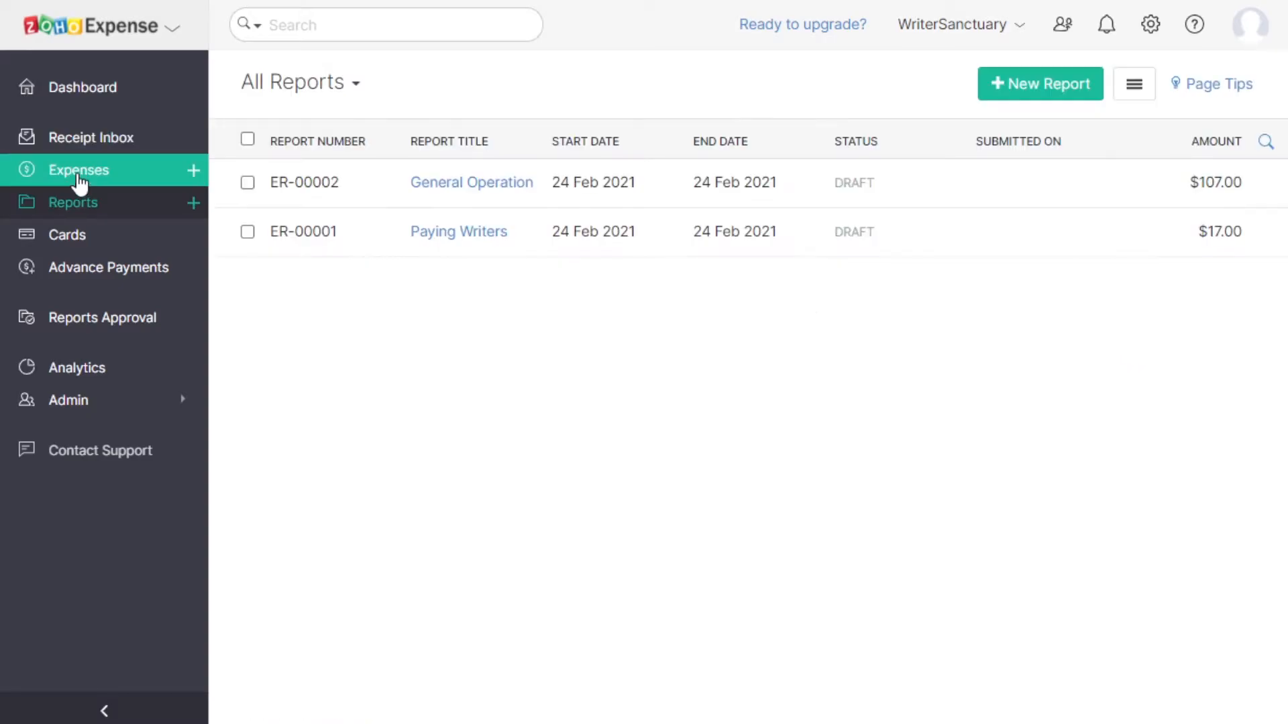
- Look over the receipt inbox, the list of all expenses and the list of all reports
click(85, 149)
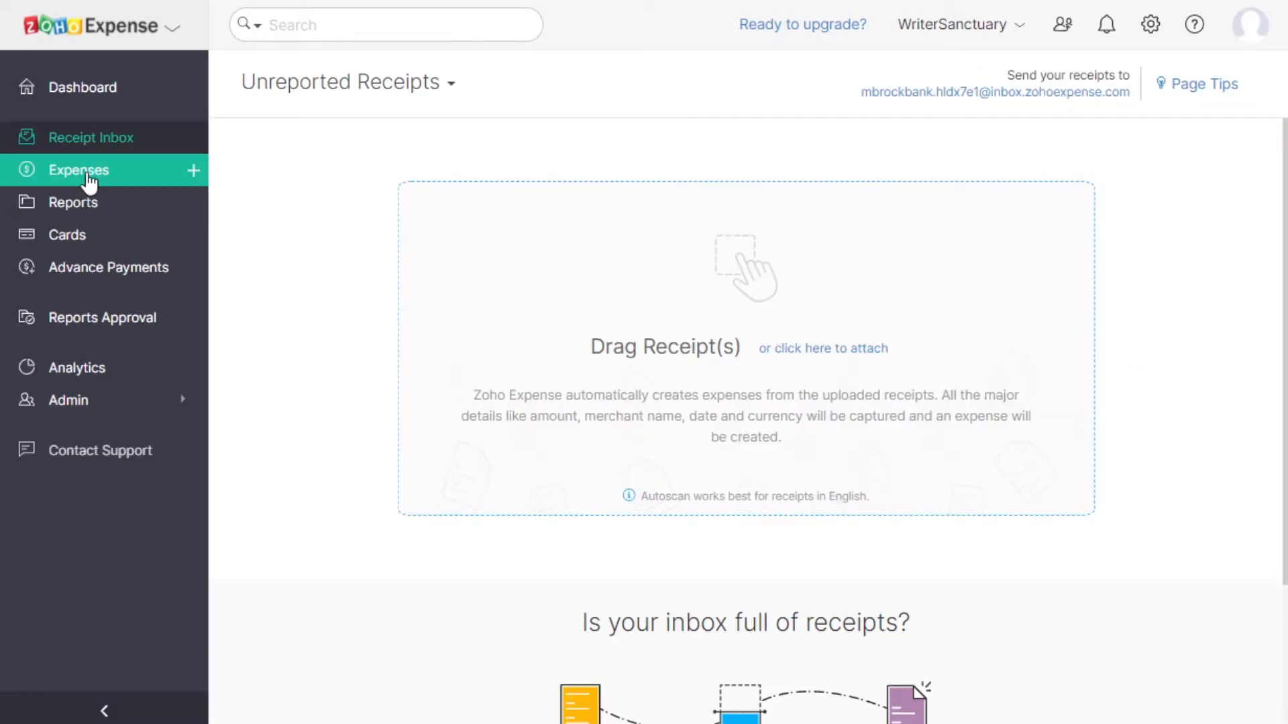
click(88, 176)
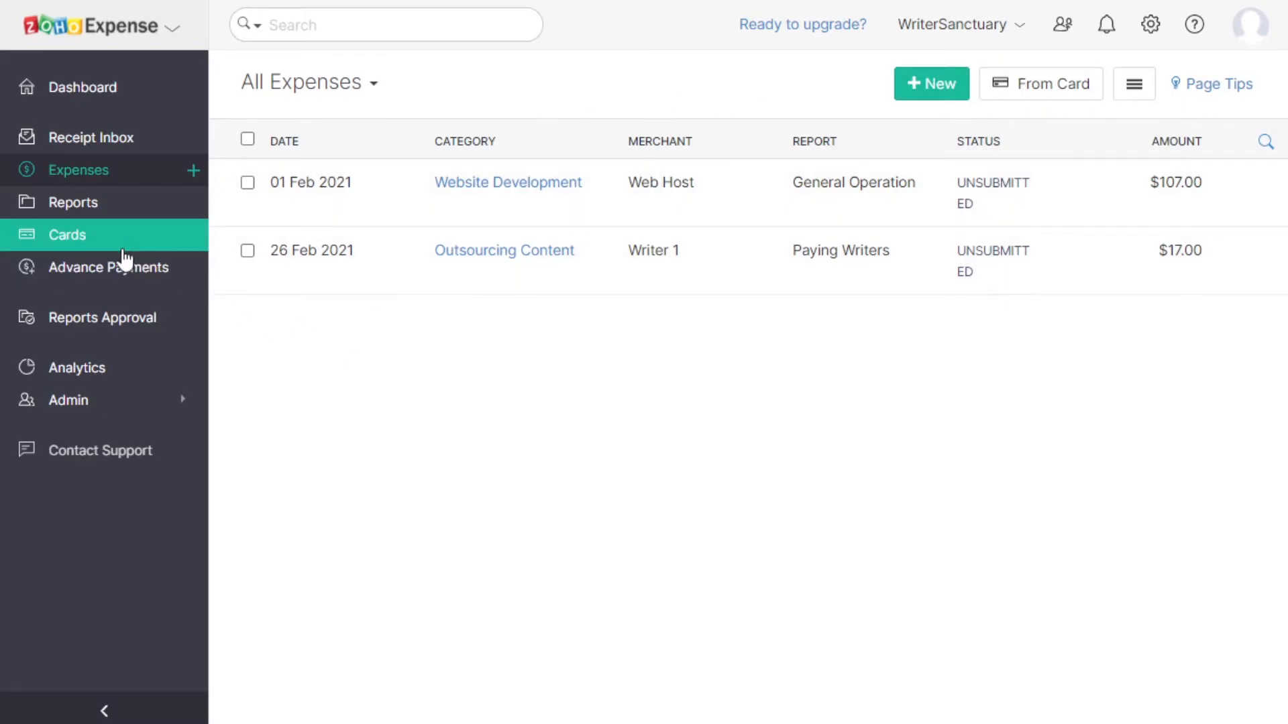
click(91, 209)
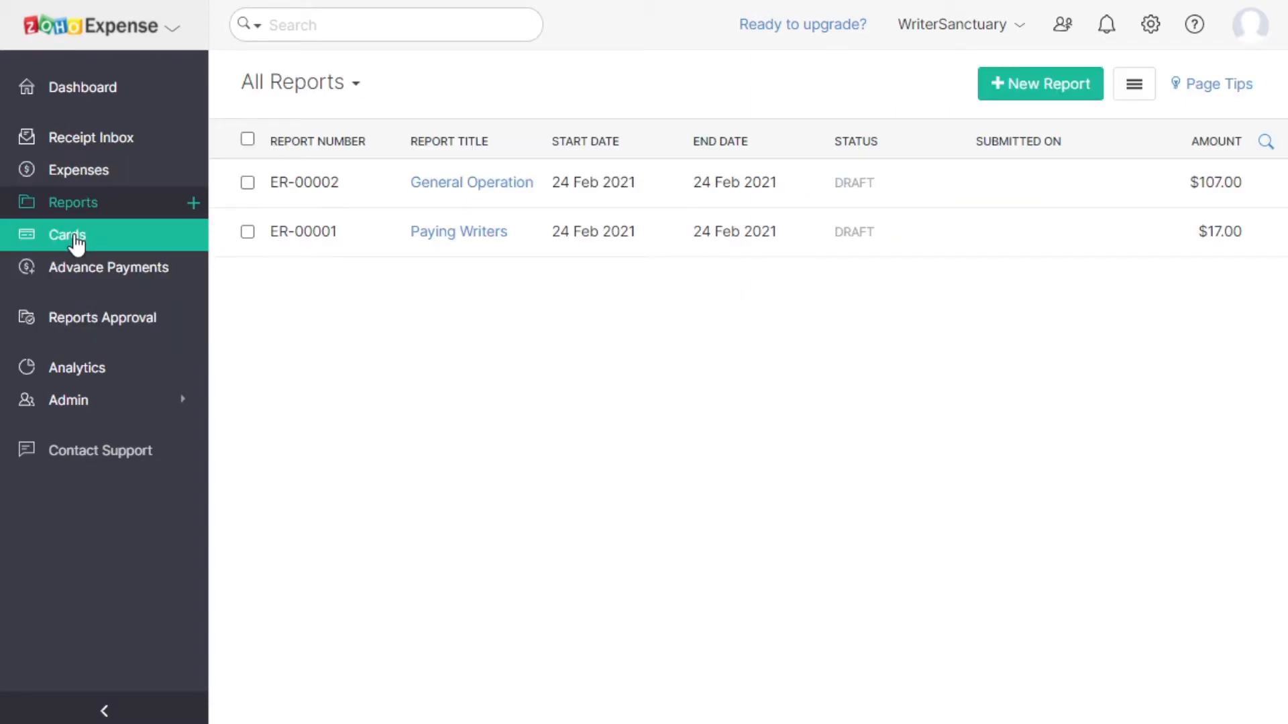
- Examine the Expenses by User and Expenses by Department reports in the analytics
click(79, 282)
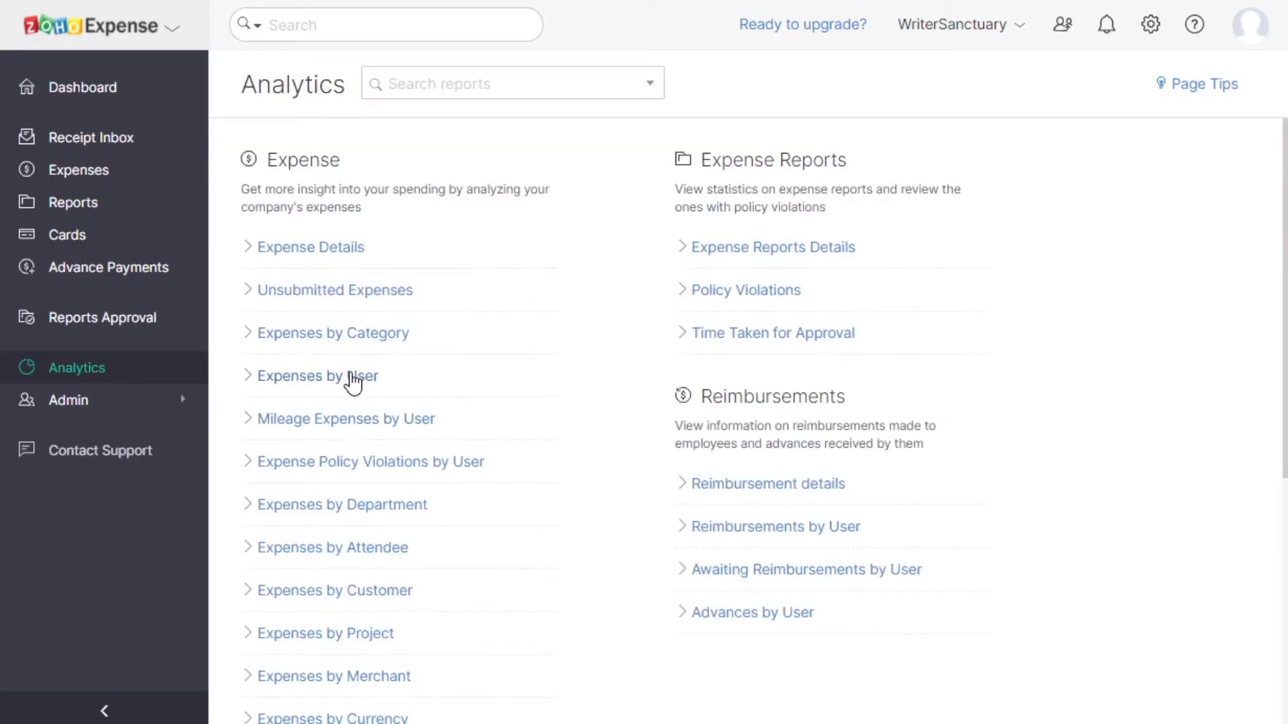
click(348, 376)
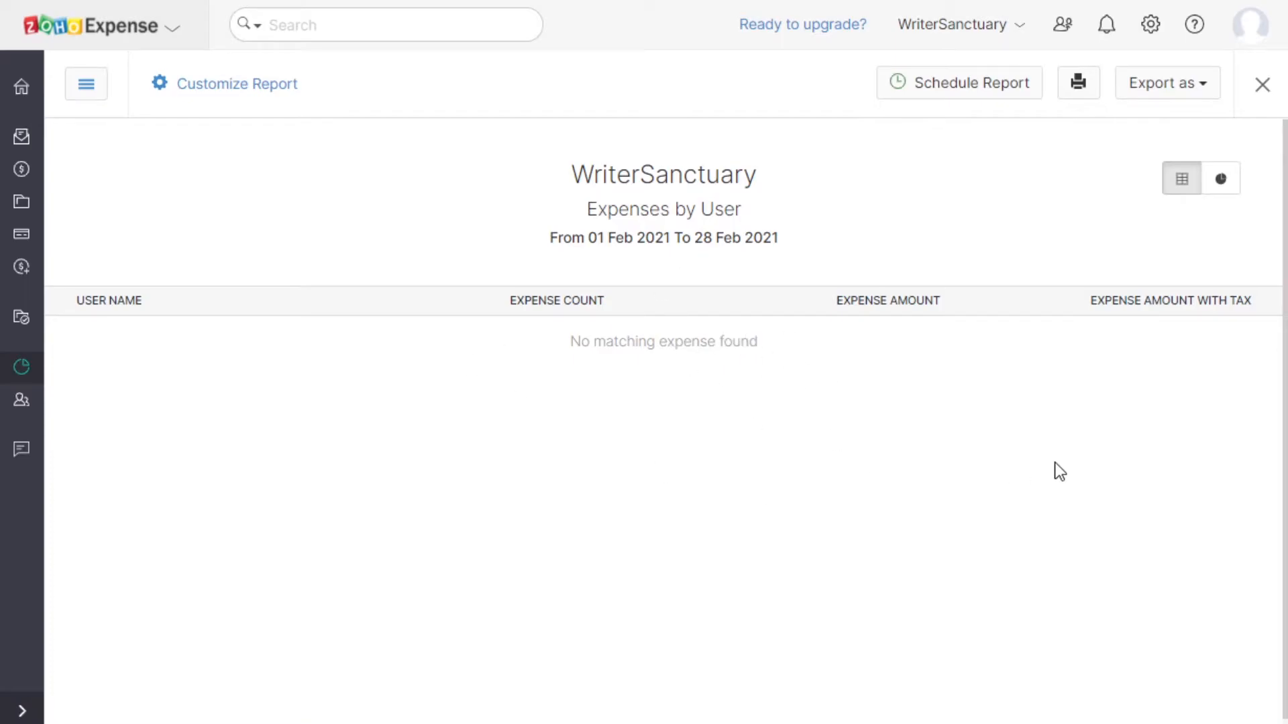
click(1263, 87)
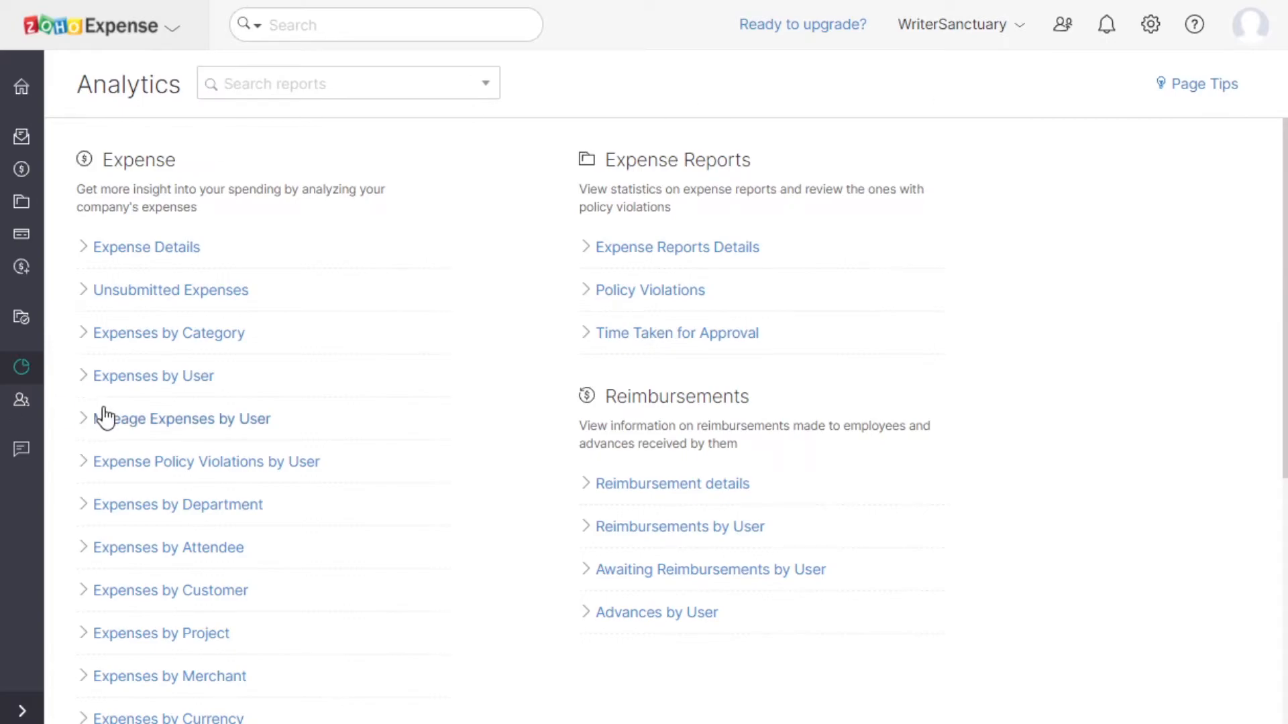
scroll(335, 415, down, 3)
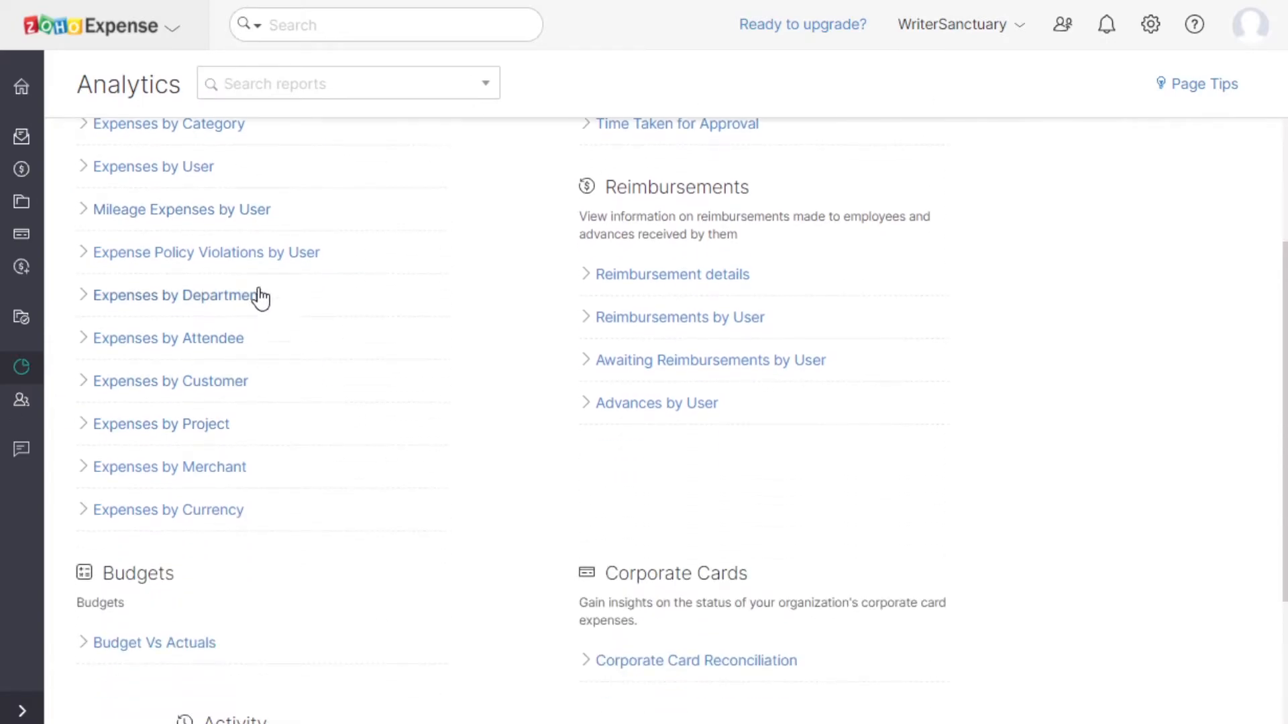
click(256, 296)
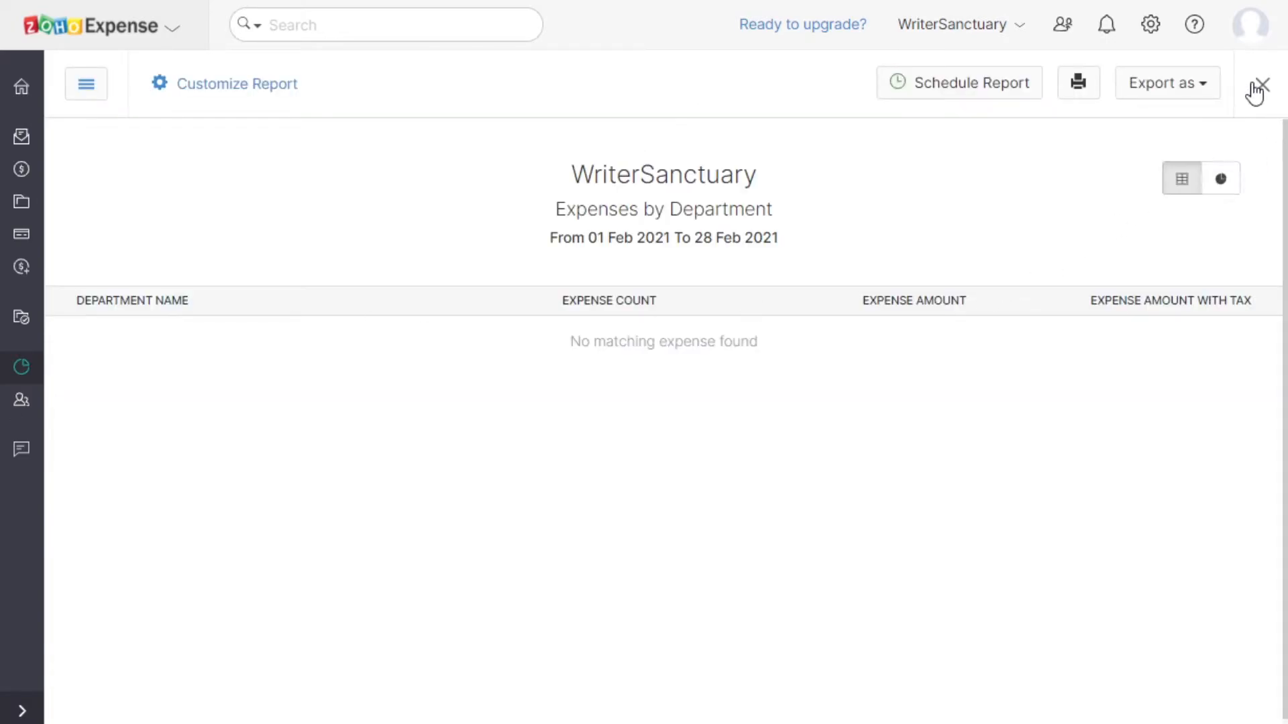
click(1261, 87)
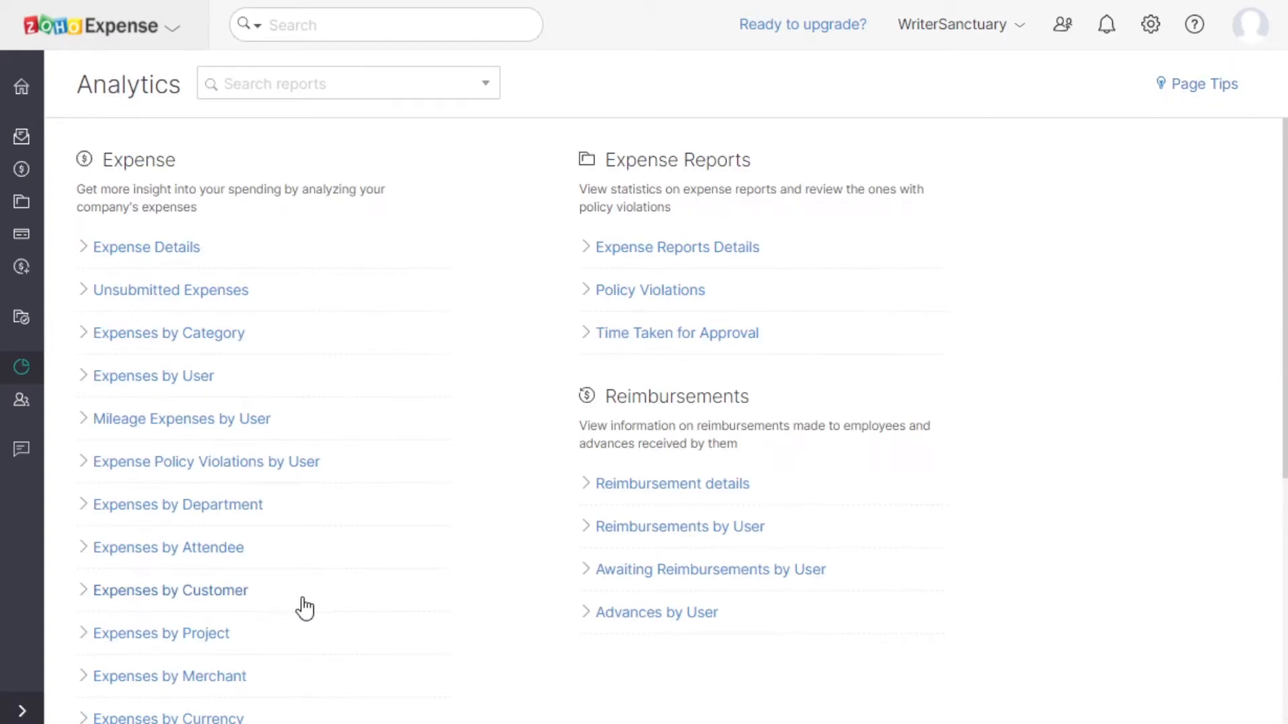
- Look through the available analytics reports and view the Unsubmitted Expenses report
scroll(315, 590, down, 5)
scroll(329, 537, up, 10)
click(195, 291)
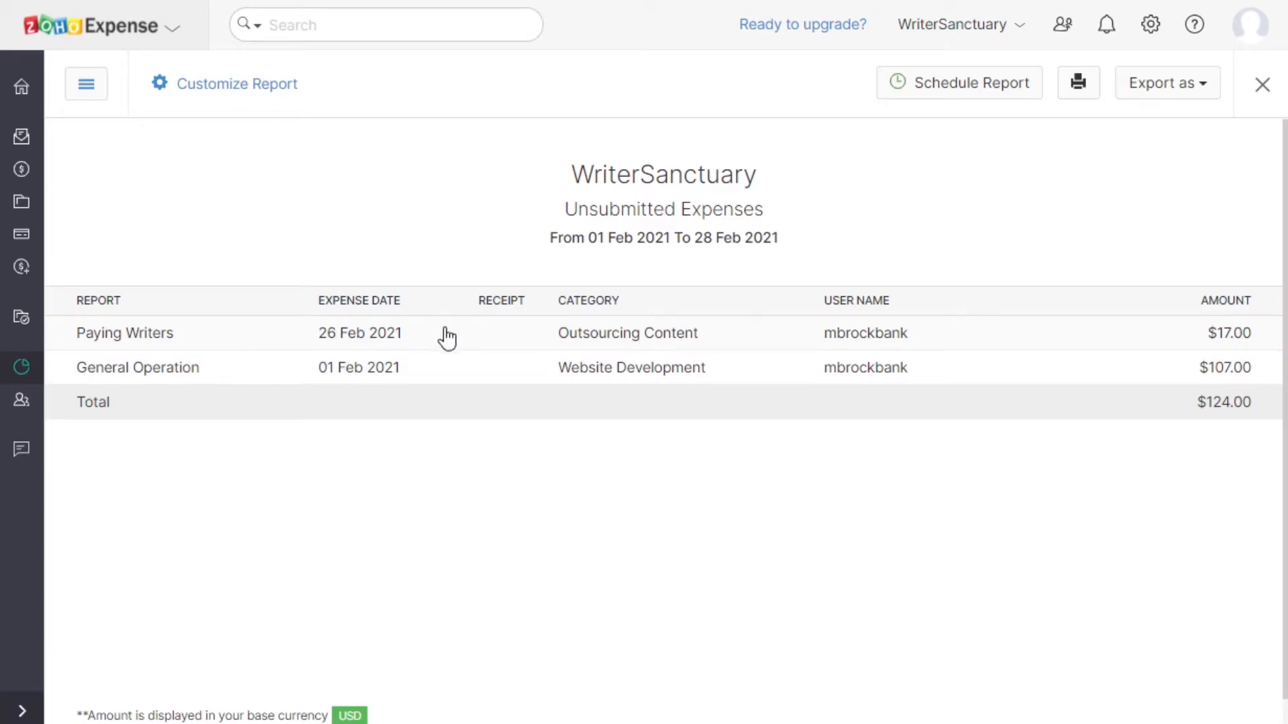
- Review the Outsourcing Content expense from the Unsubmitted Expenses report and submit its Paying Writers report
click(211, 338)
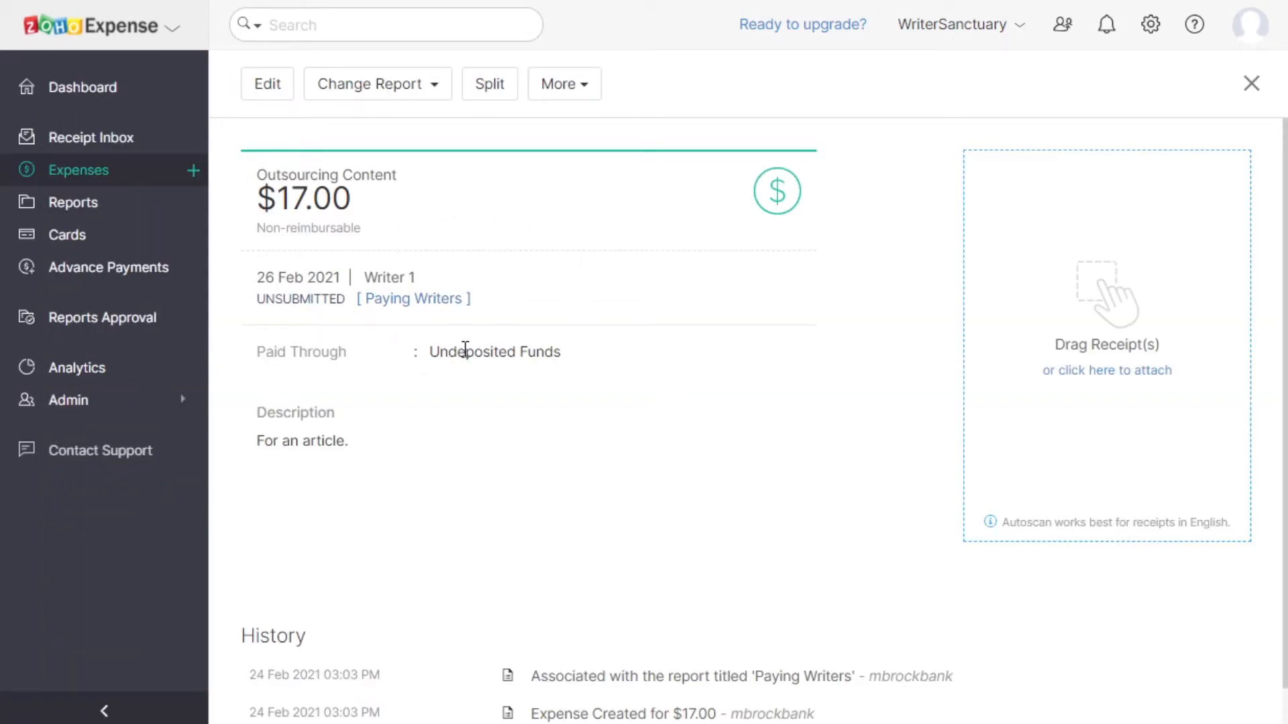
scroll(593, 463, down, 1)
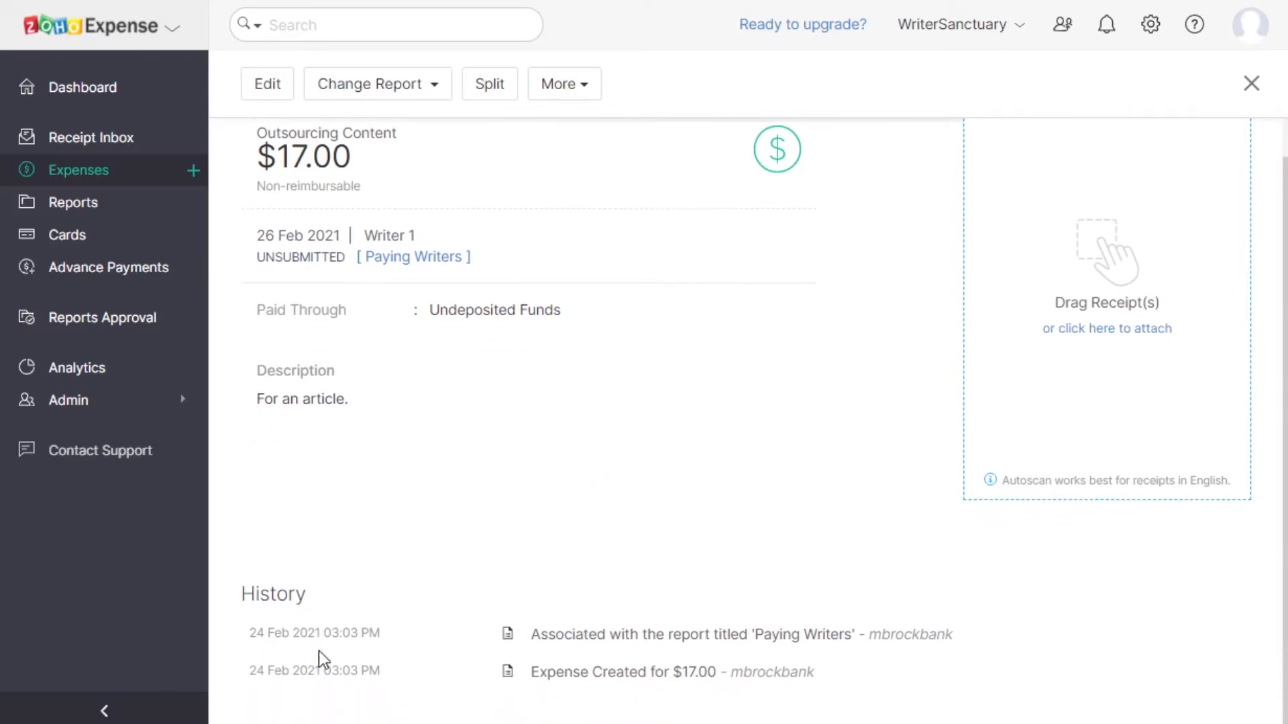
scroll(707, 443, up, 1)
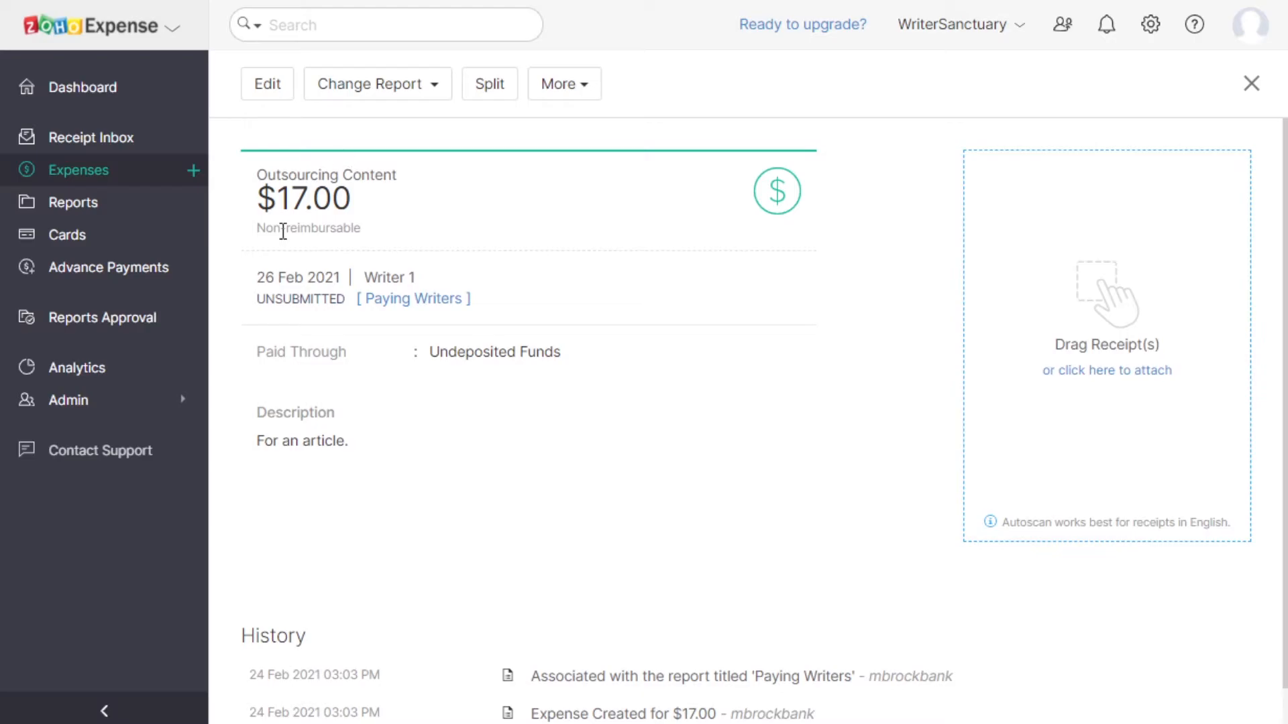
click(426, 299)
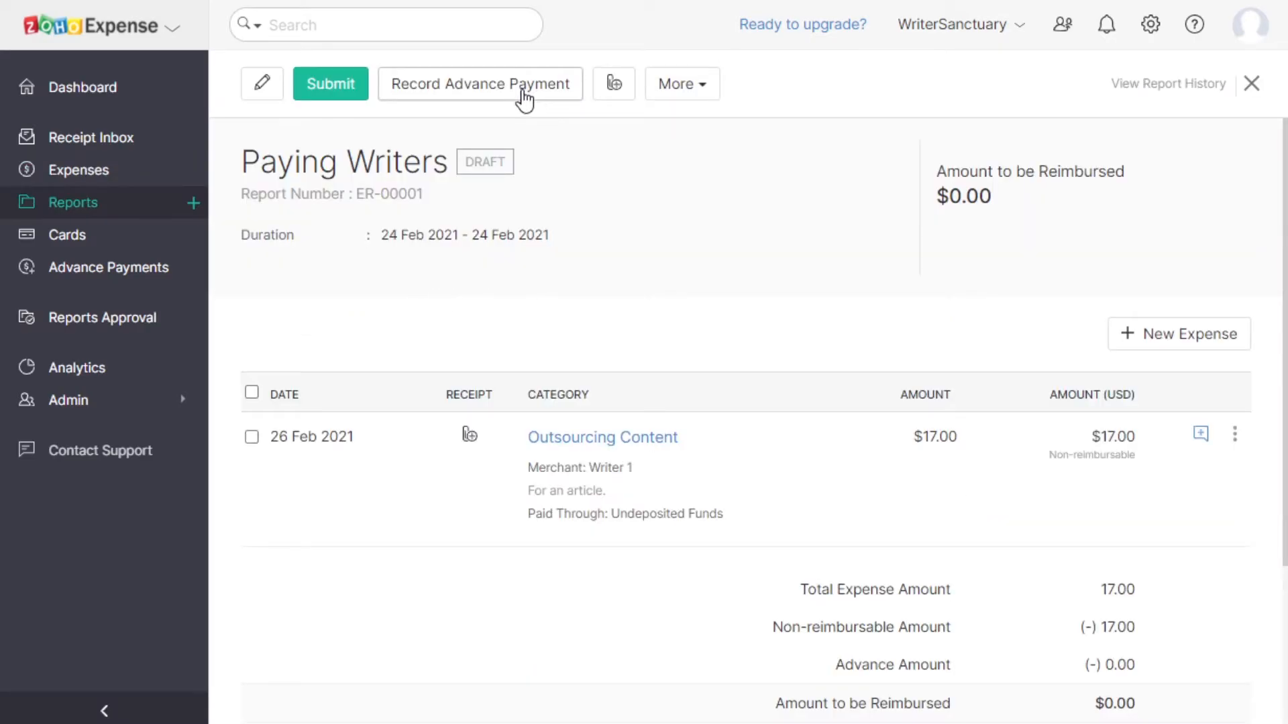
click(331, 84)
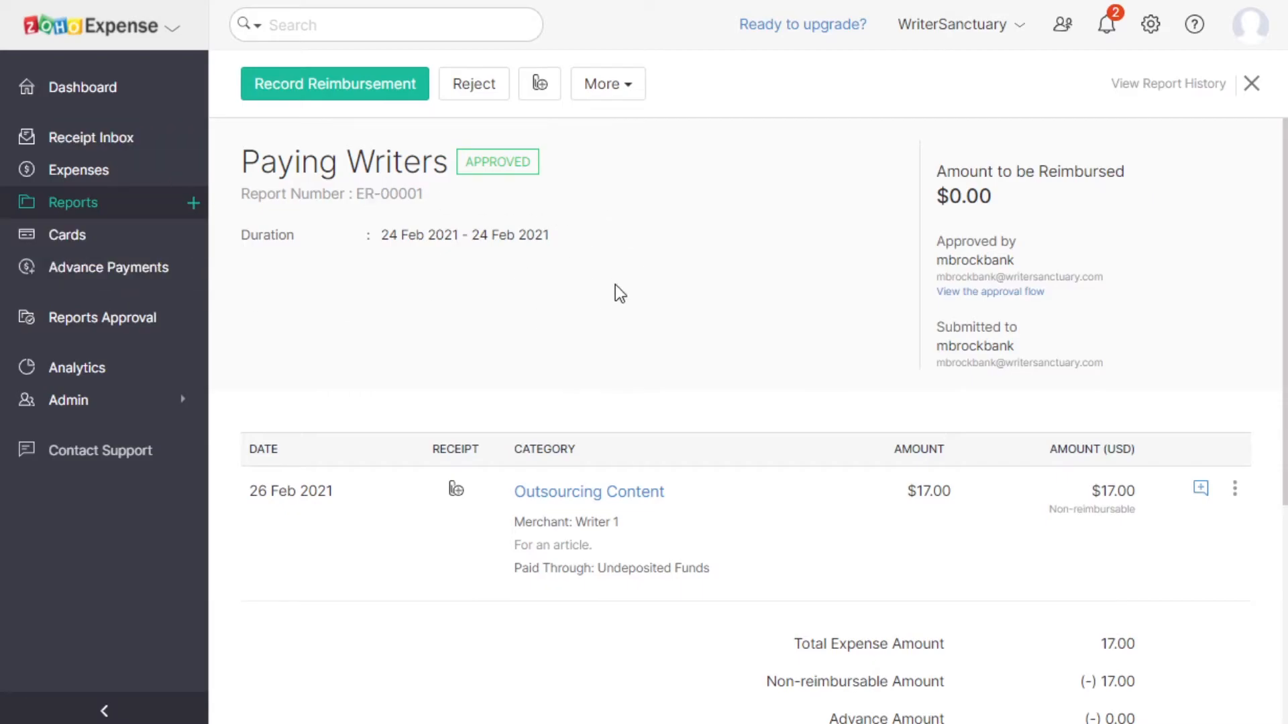
- Open the Website Development expense from the list of all expenses and submit its General Operation report
click(88, 171)
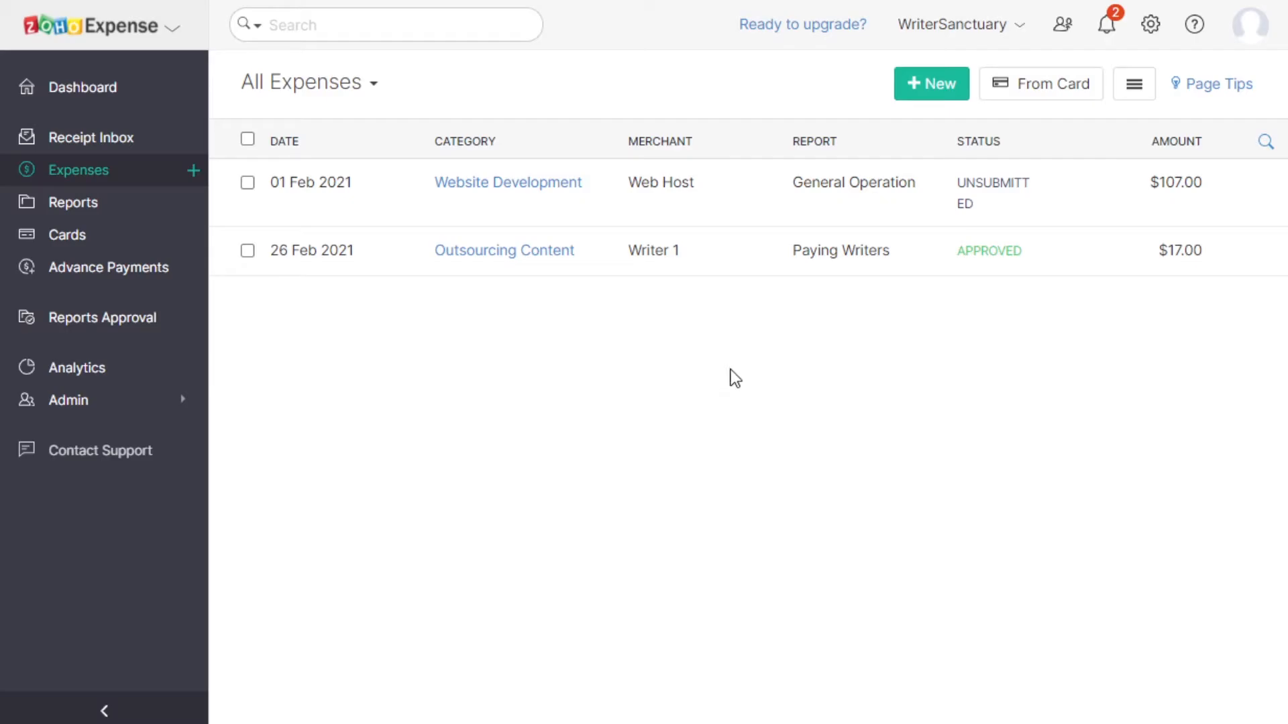
click(530, 188)
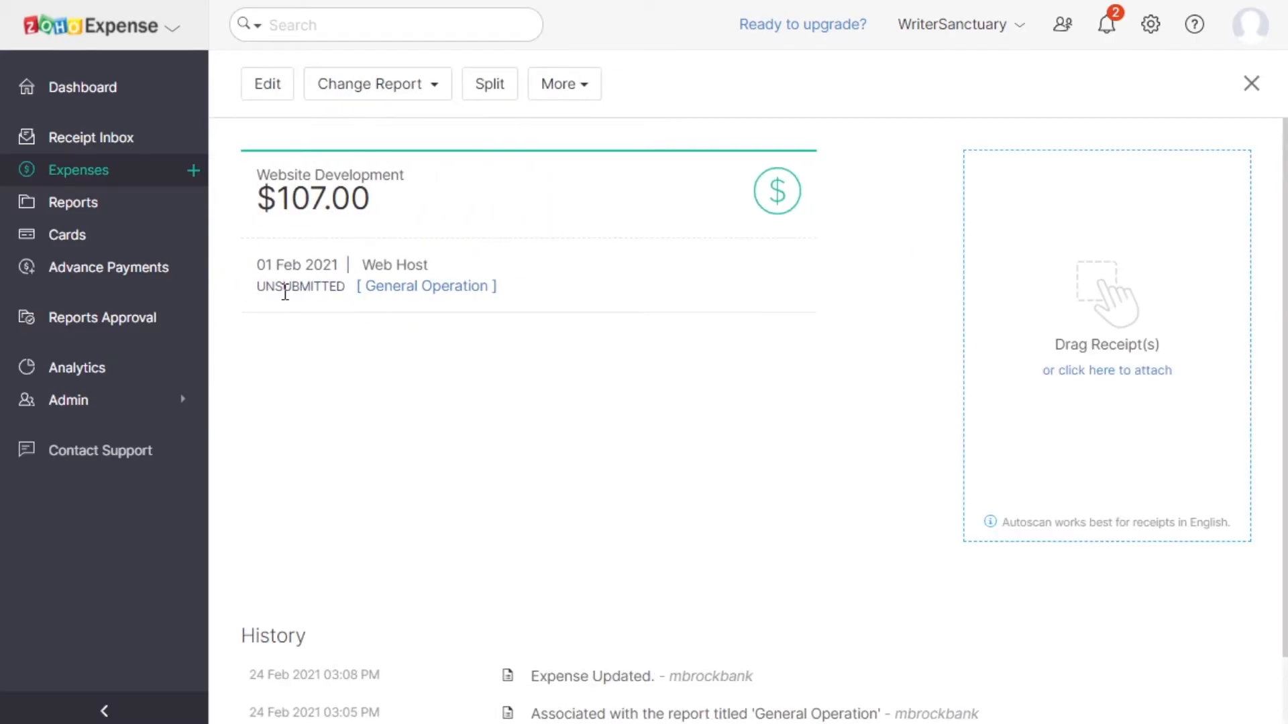
click(420, 291)
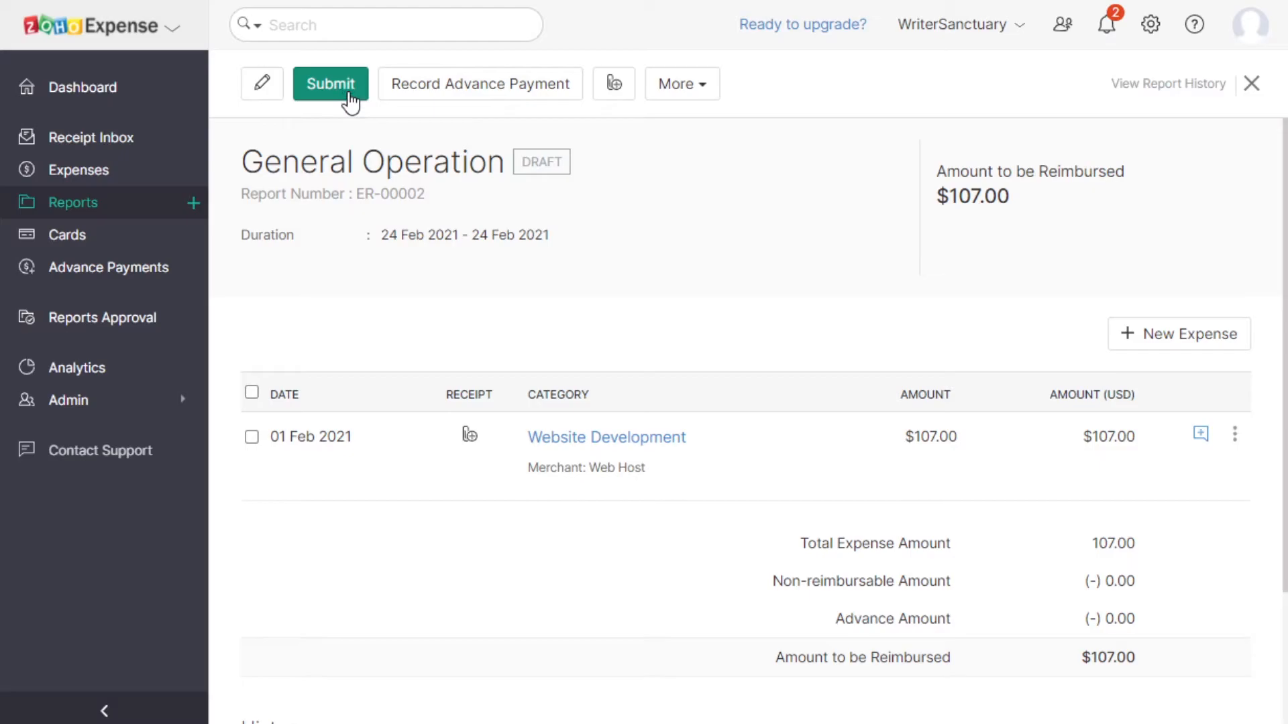
click(347, 85)
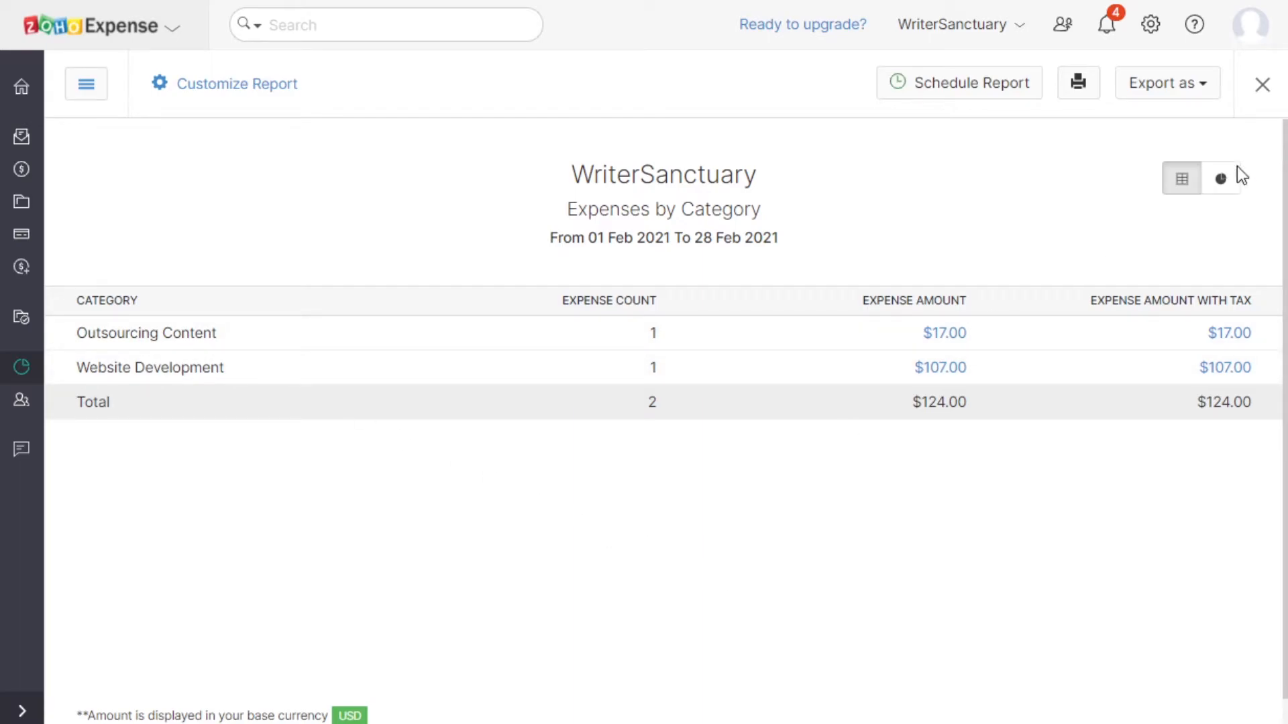
- View the Expenses by Category report as a pie chart
click(1230, 186)
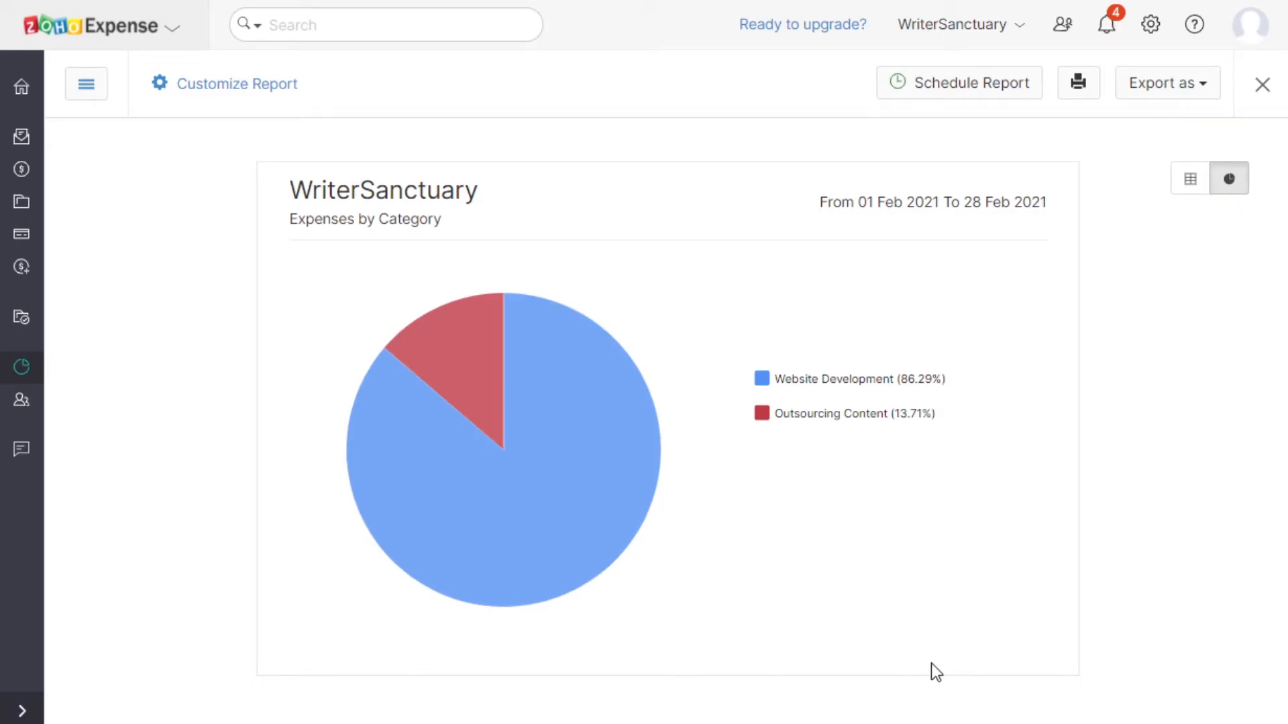
mouse_move(465, 512)
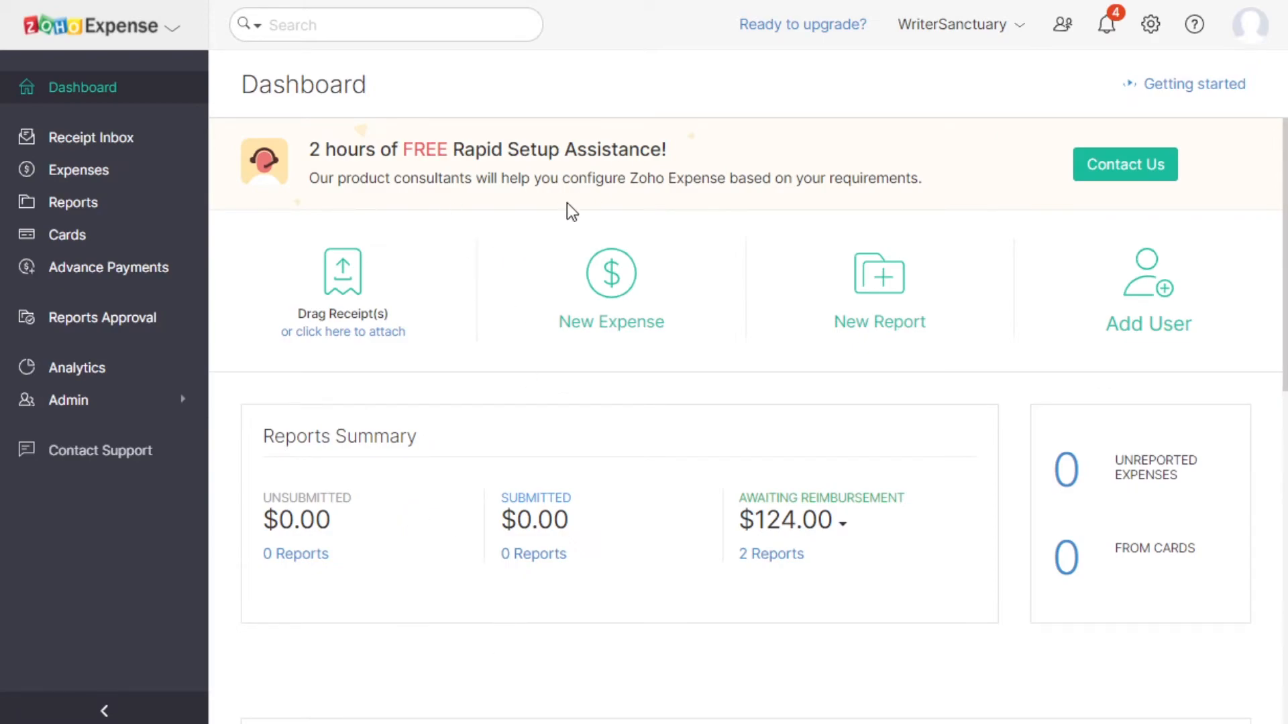
- Check the available settings options and the organization details from the dashboard
click(1151, 31)
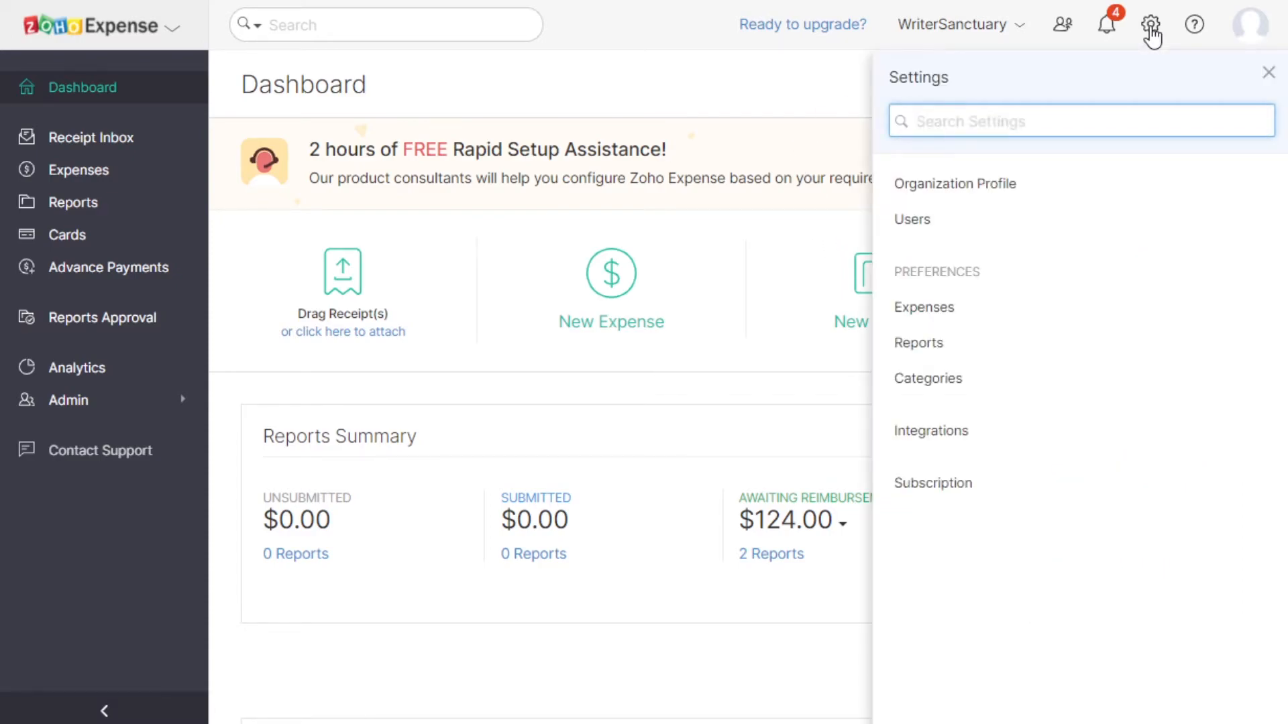
click(1149, 30)
click(1010, 34)
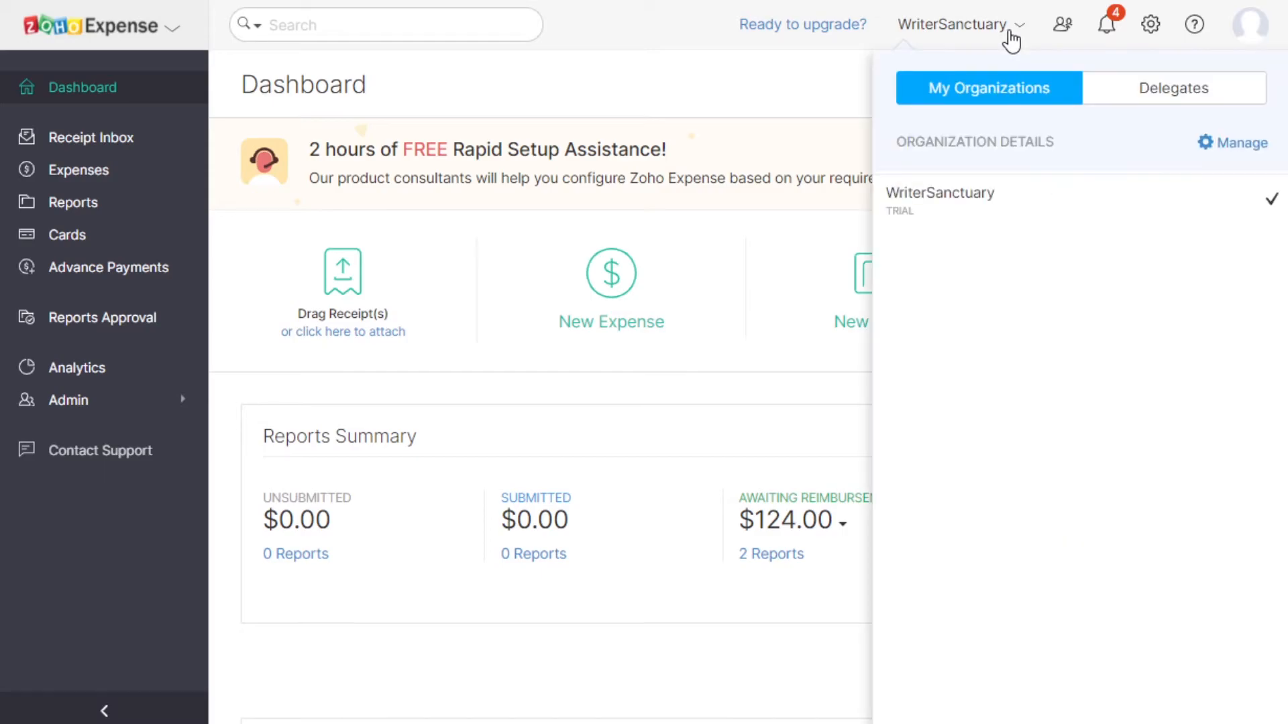
click(695, 31)
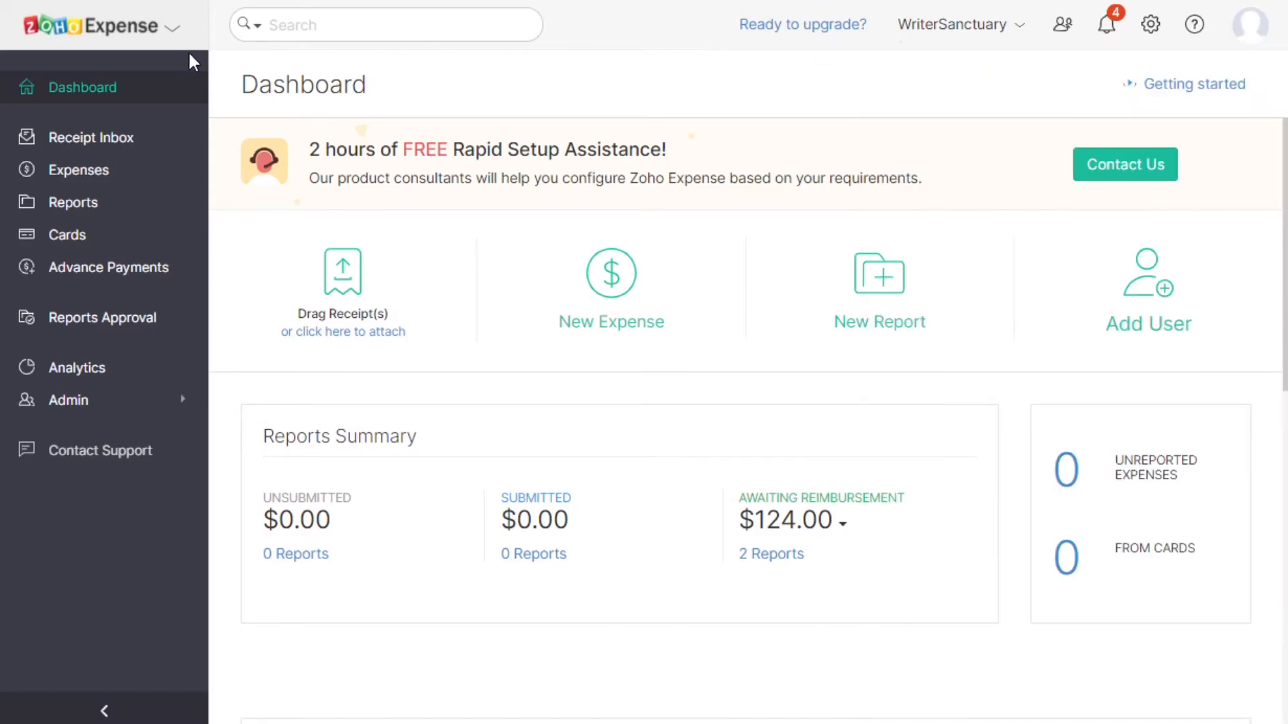
click(172, 34)
- Start a new budget in the administration area and name it WriterSanctuary
click(123, 403)
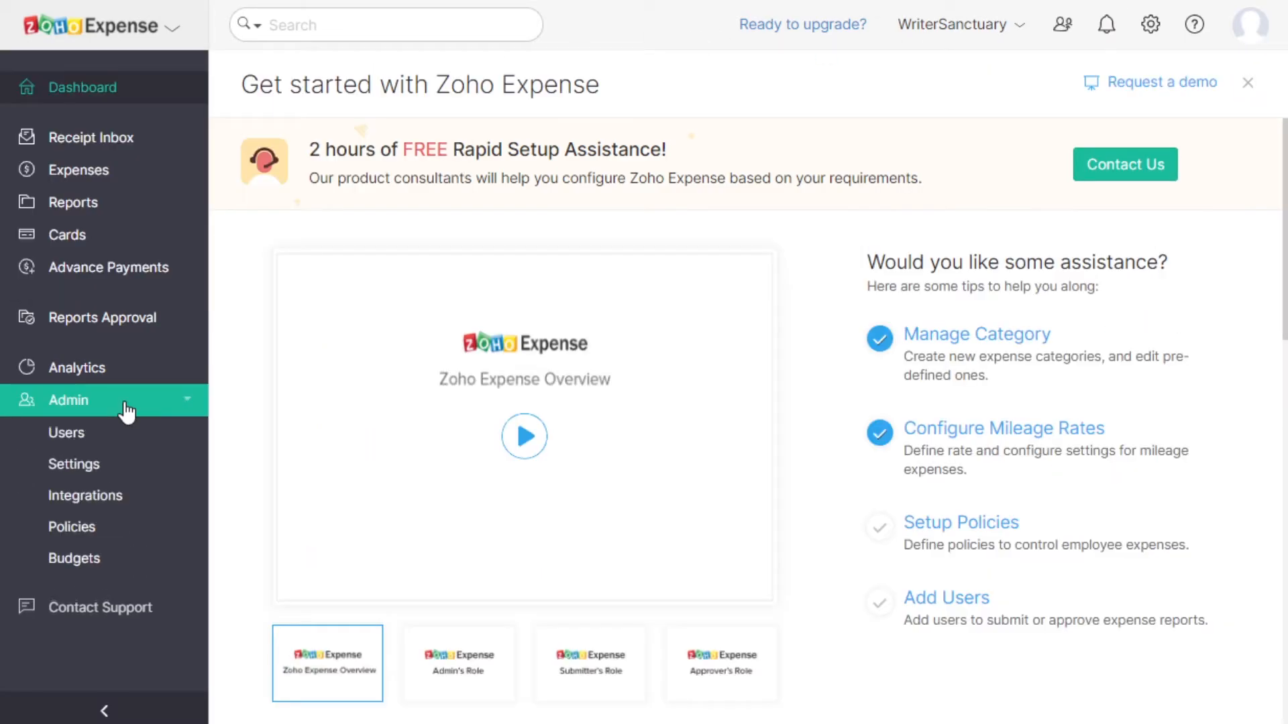
click(61, 567)
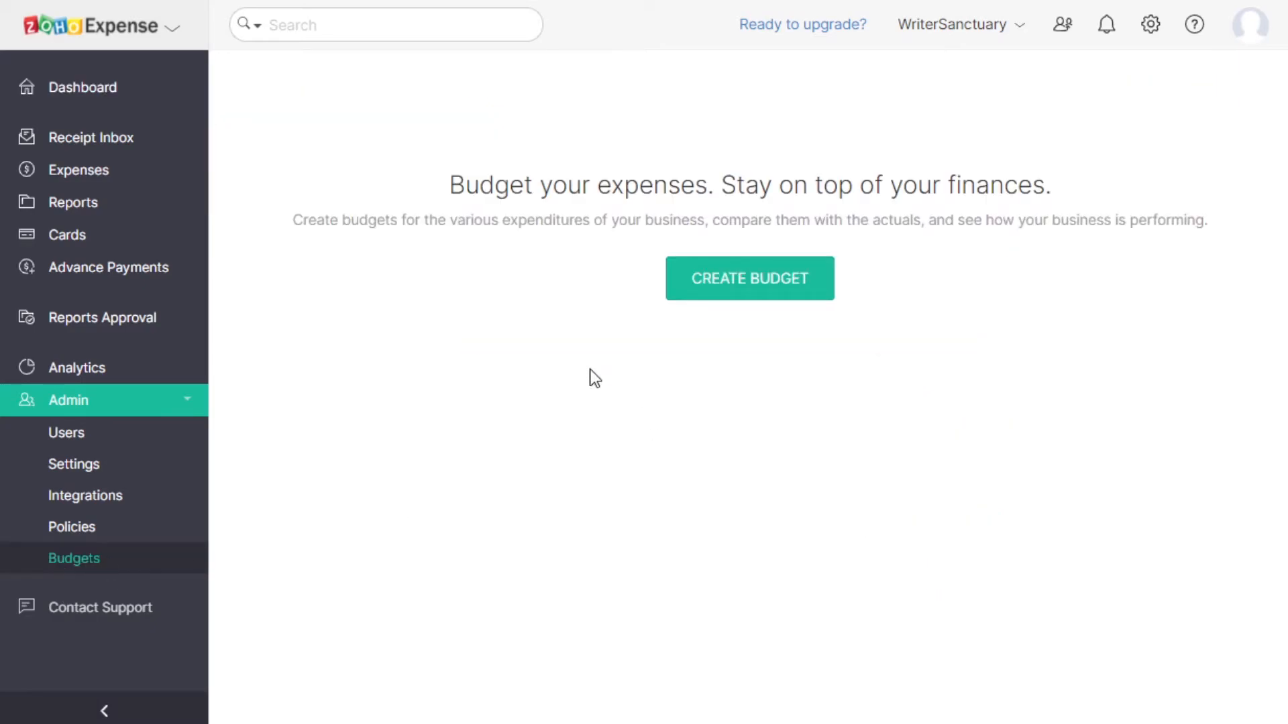
click(742, 277)
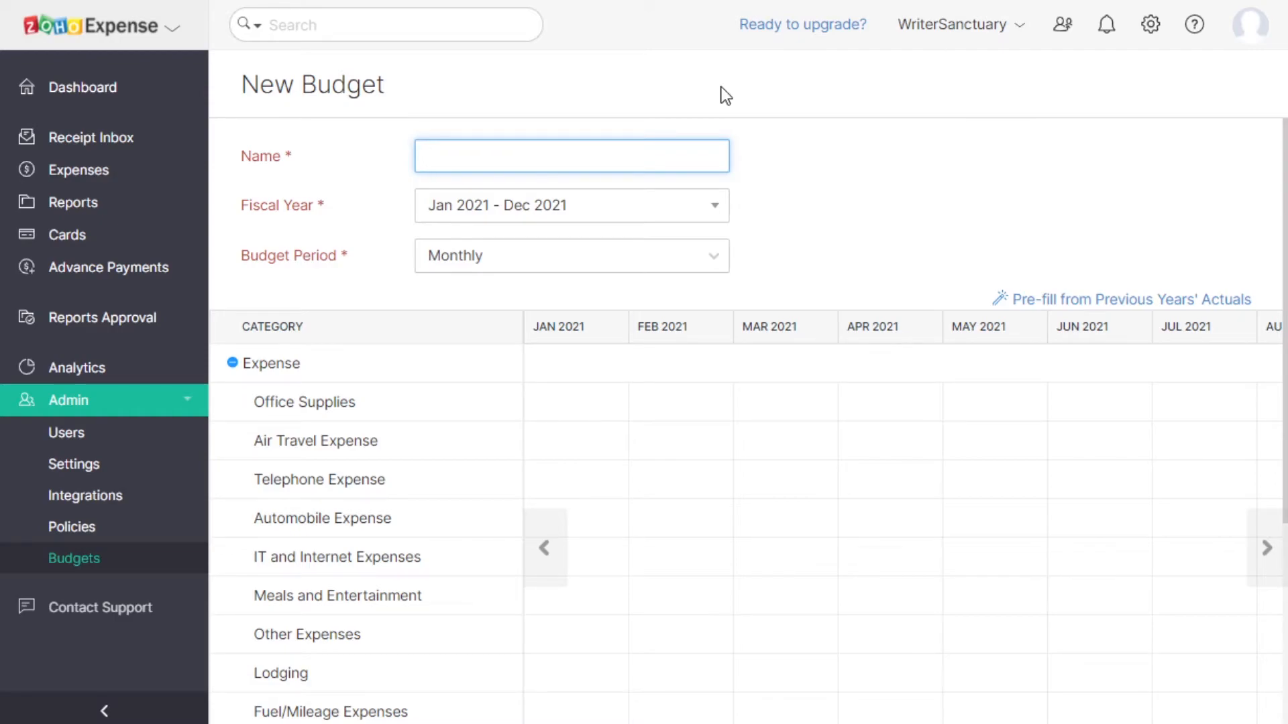
text(WriterSanctuary)
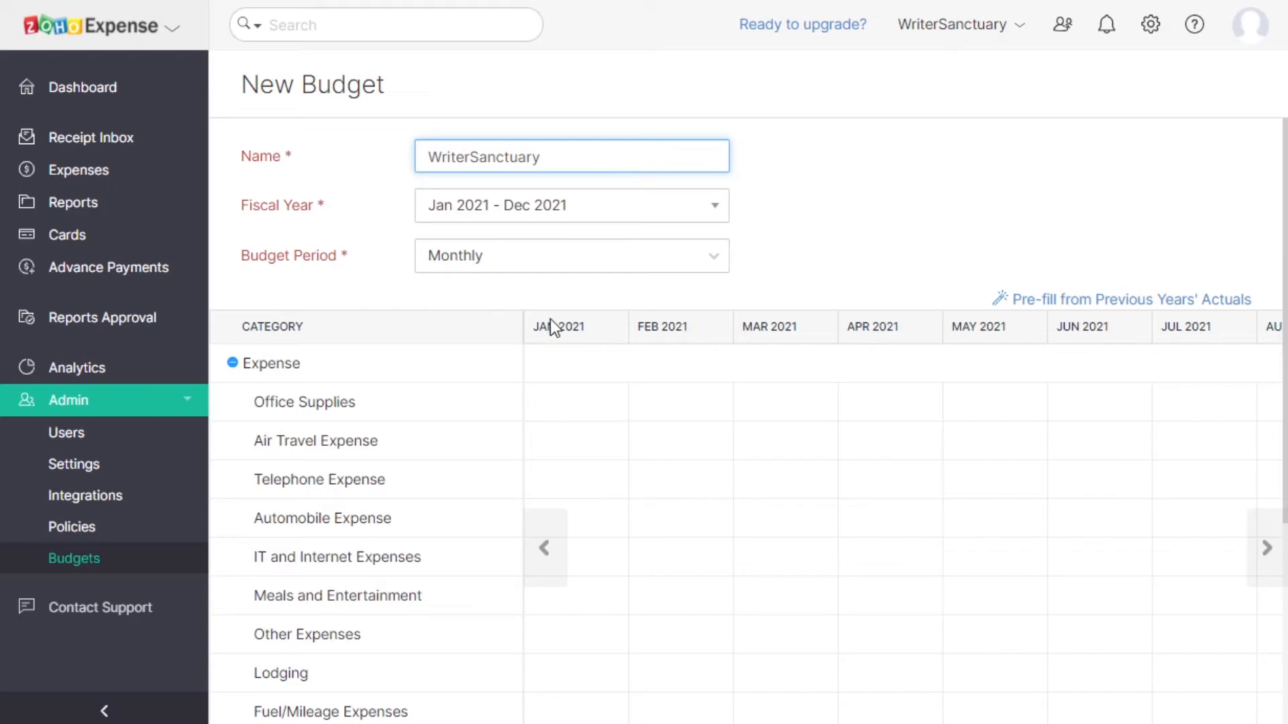
- Budget 150 for Website Development in February 2021 and save the monthly WriterSanctuary budget
scroll(563, 322, down, 2)
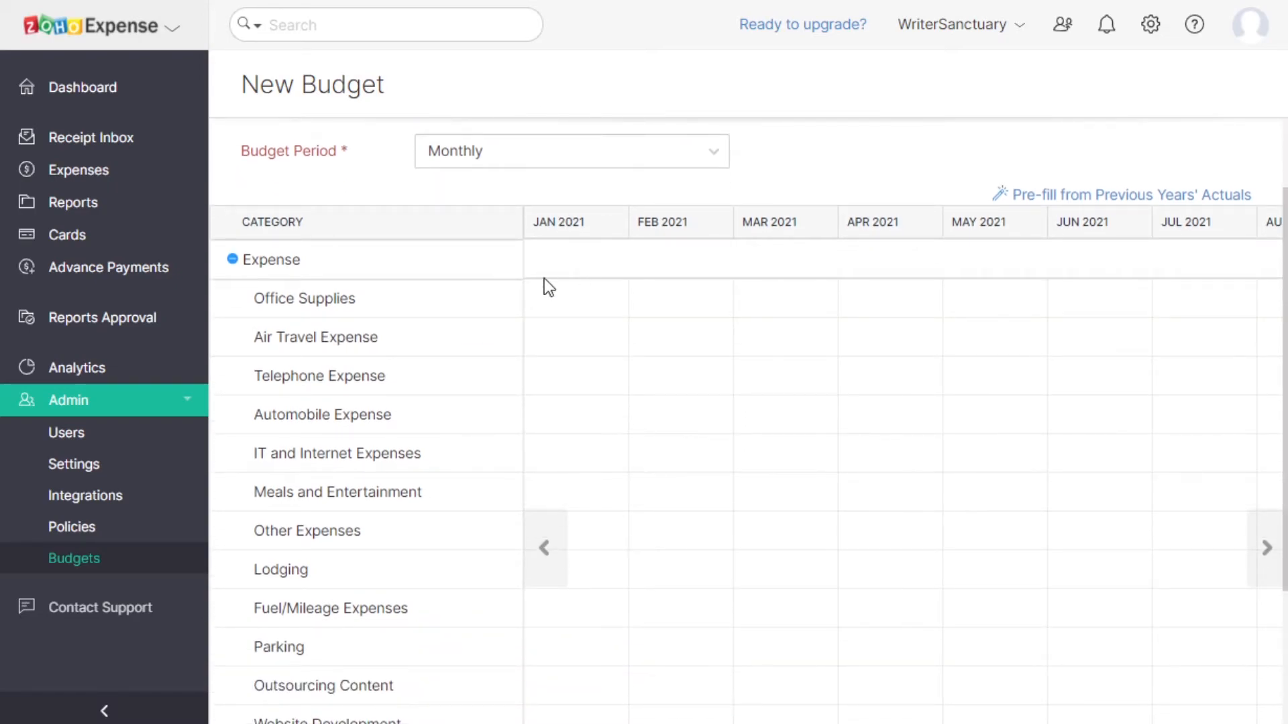
scroll(831, 497, down, 4)
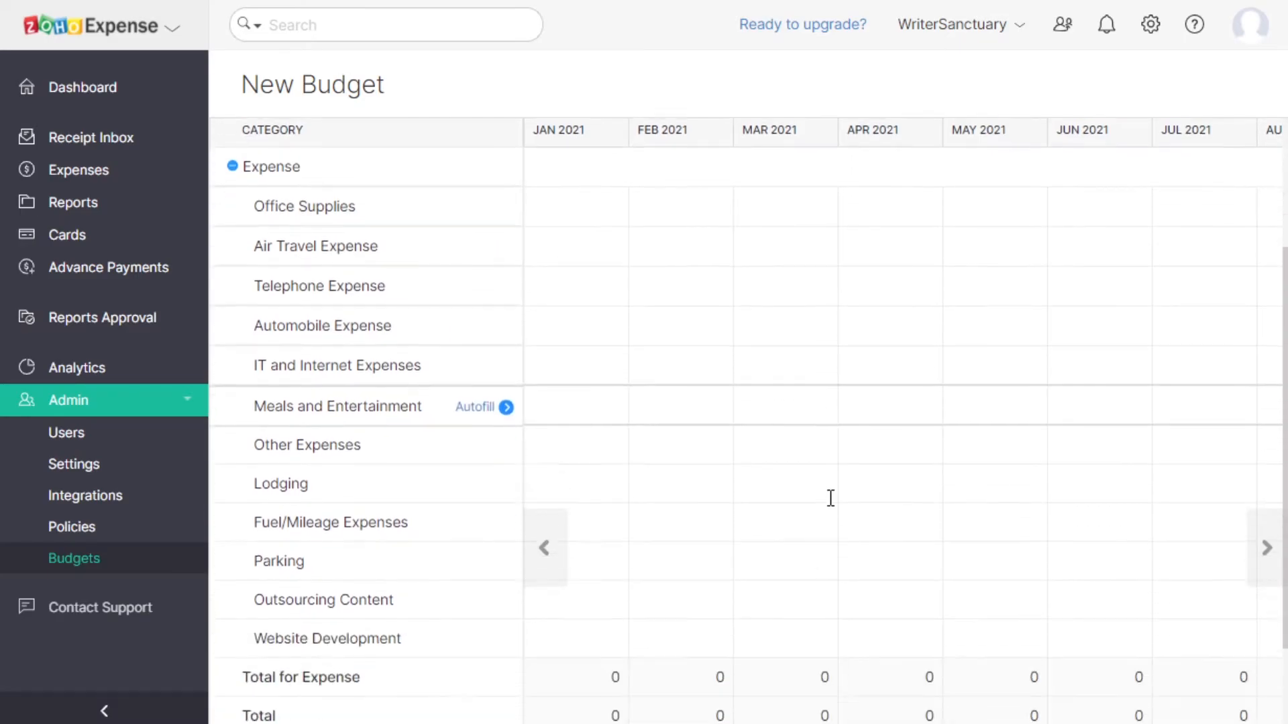
scroll(831, 503, up, 6)
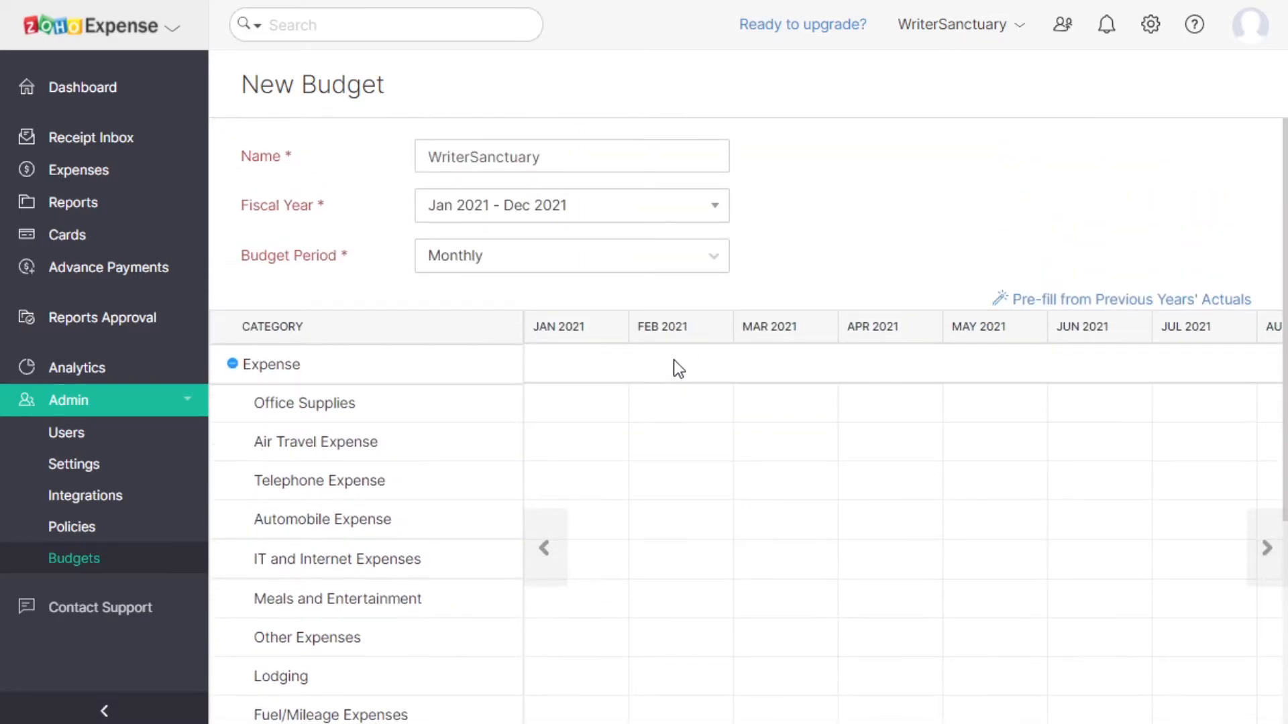
scroll(427, 572, down, 5)
click(661, 525)
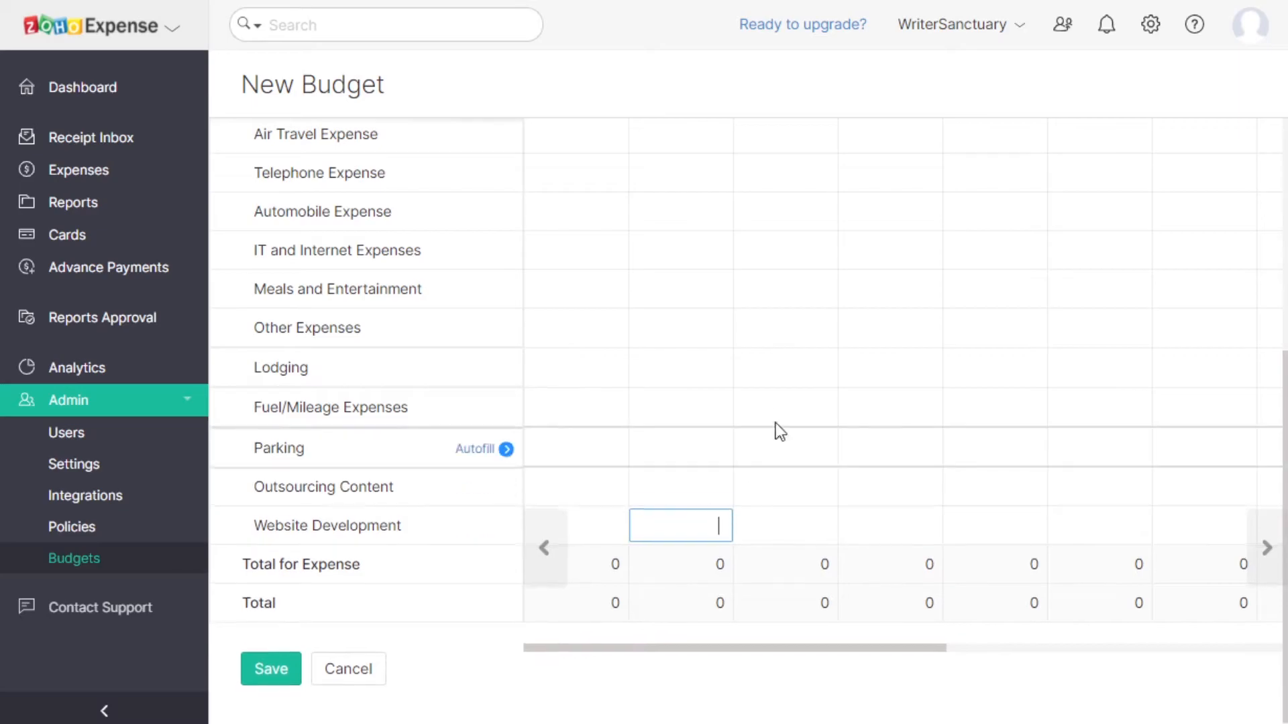
scroll(794, 440, up, 5)
scroll(794, 436, down, 4)
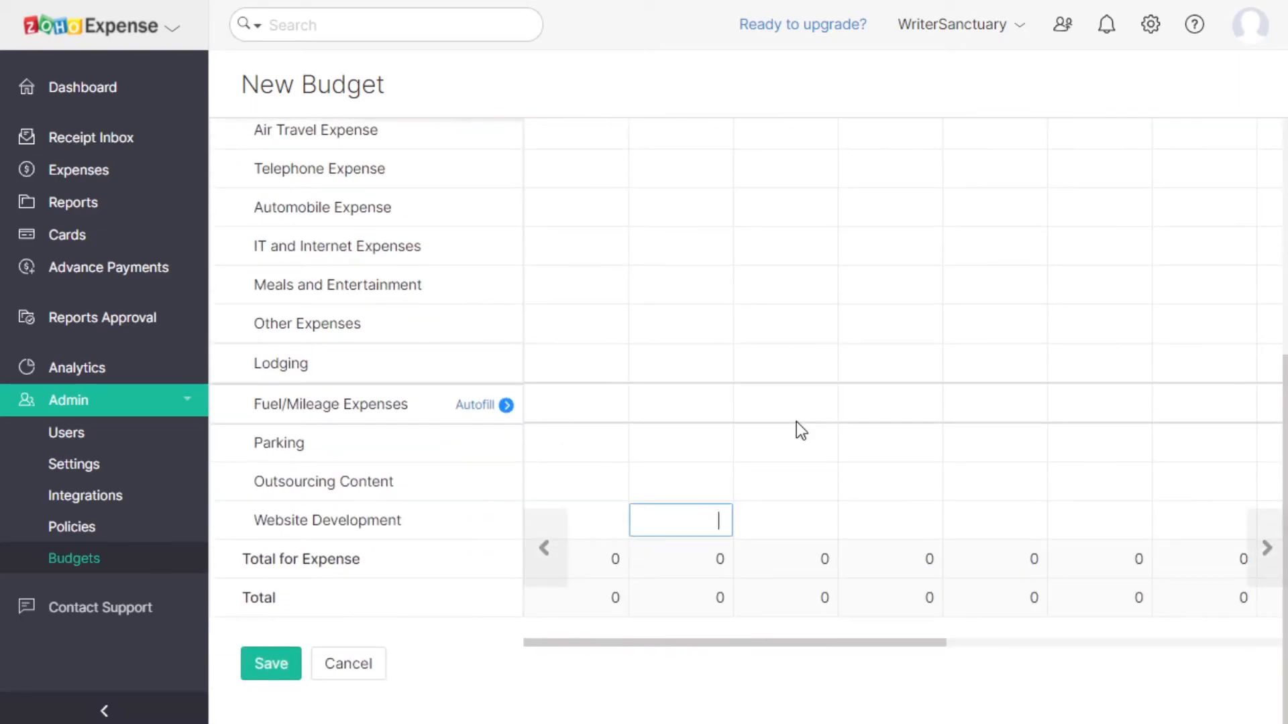
text(150)
key(Tab)
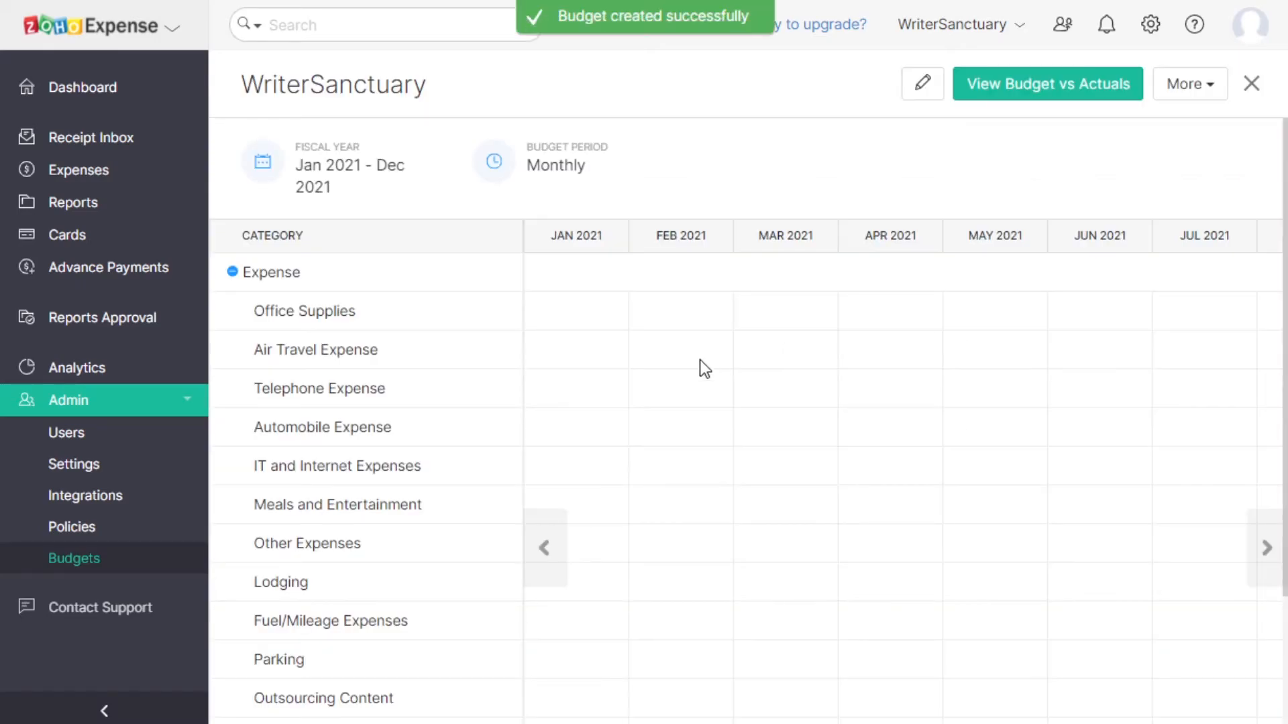
- Look over the saved WriterSanctuary budget and compare its budgeted and actual amounts across the months of 2021
scroll(699, 361, down, 3)
scroll(702, 362, up, 3)
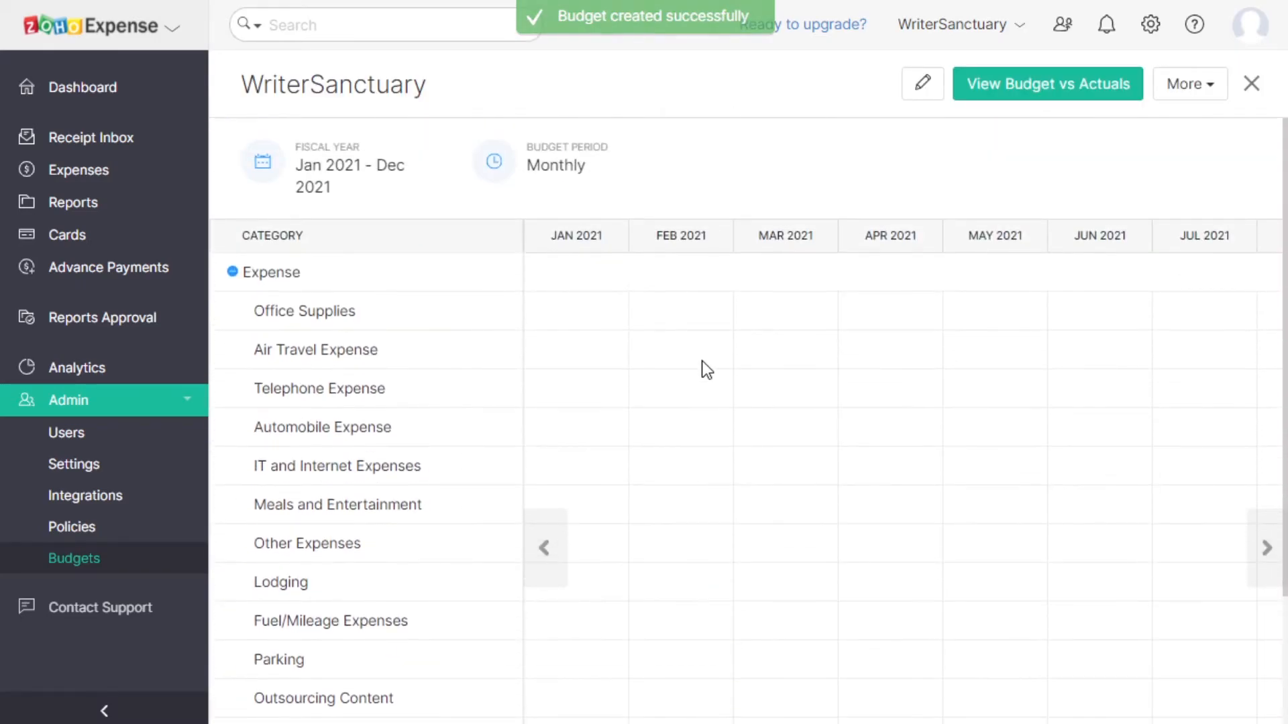
scroll(703, 362, down, 3)
scroll(705, 363, up, 3)
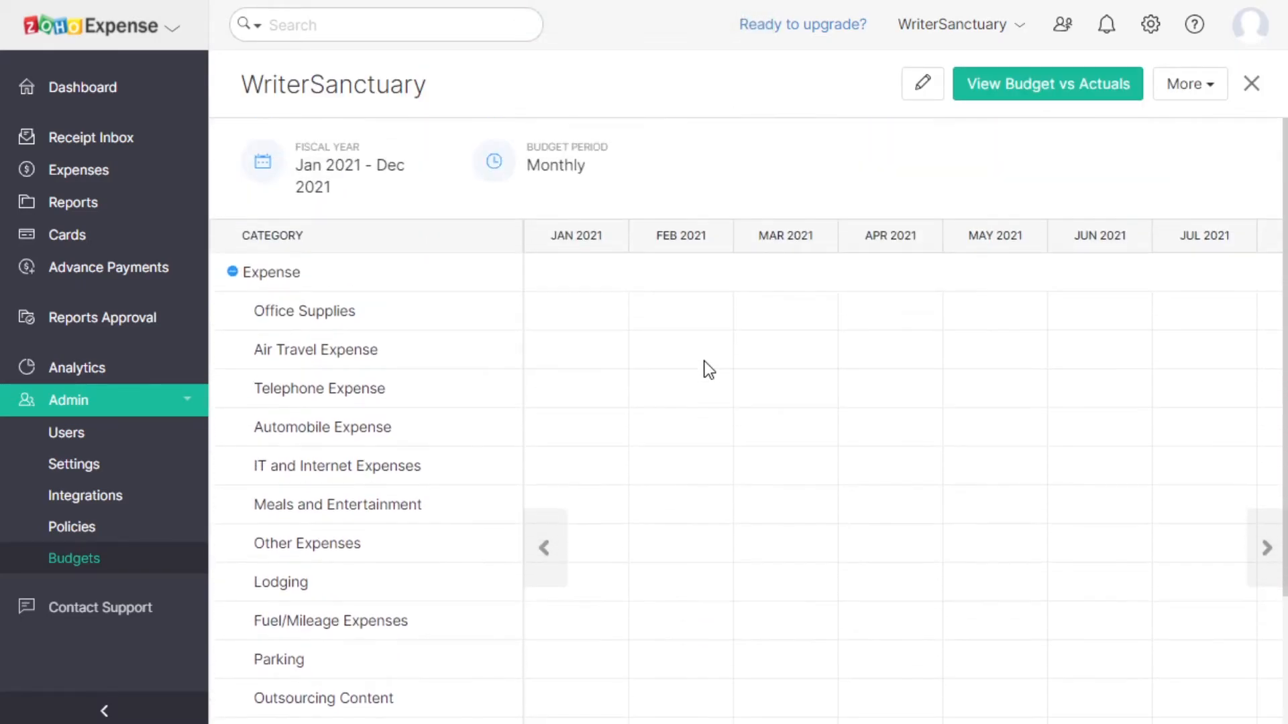
click(1053, 88)
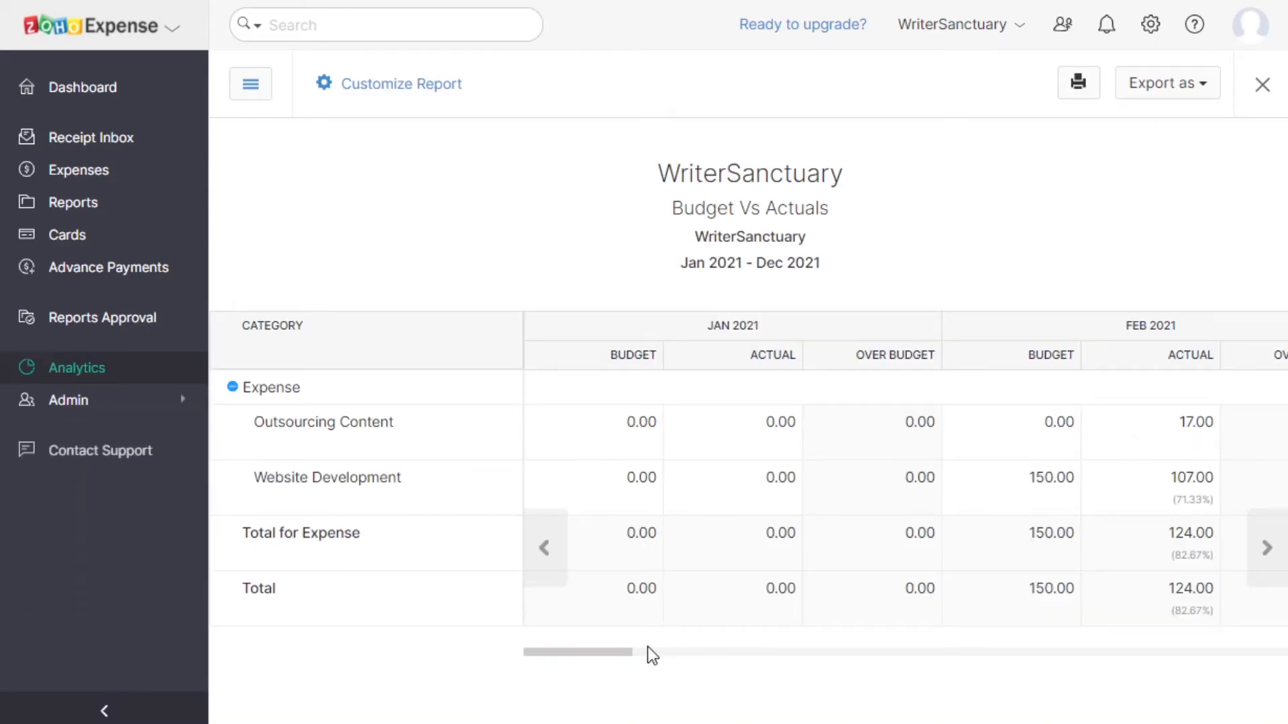
drag(592, 651, 1270, 654)
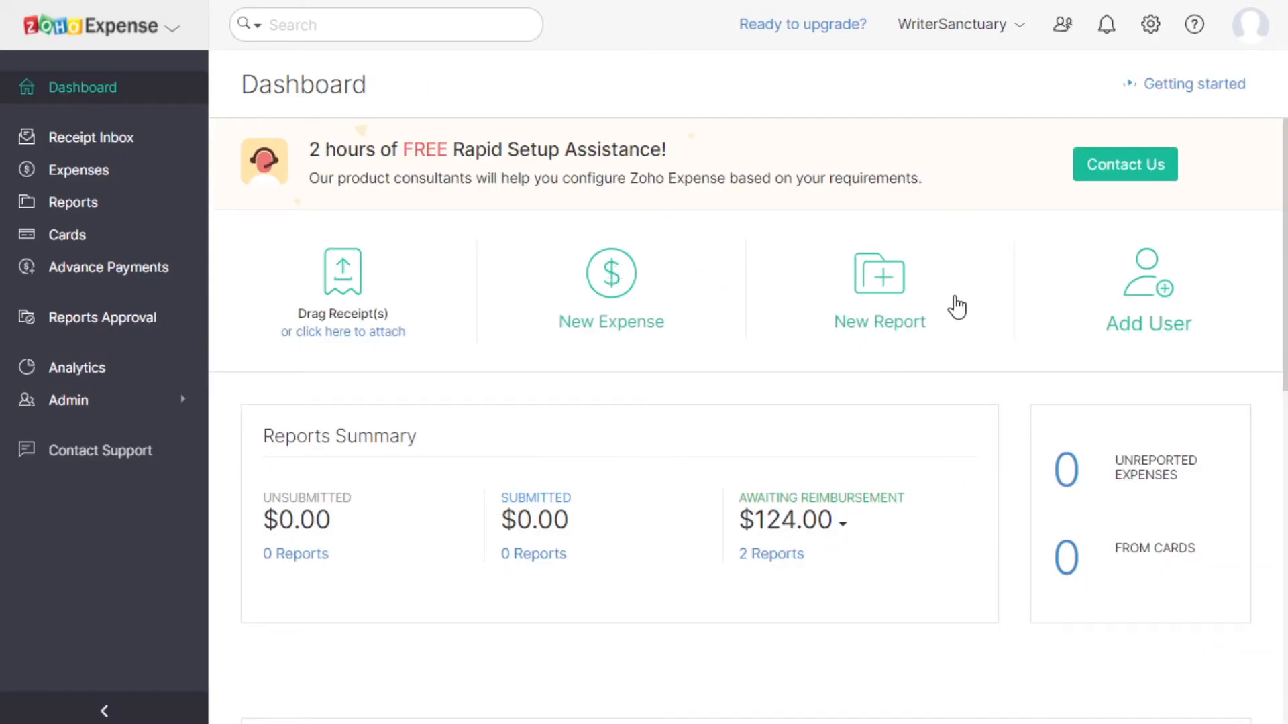
- Start a new expense from the dashboard and examine the bulk-add option and the fields for recording mileage
click(611, 273)
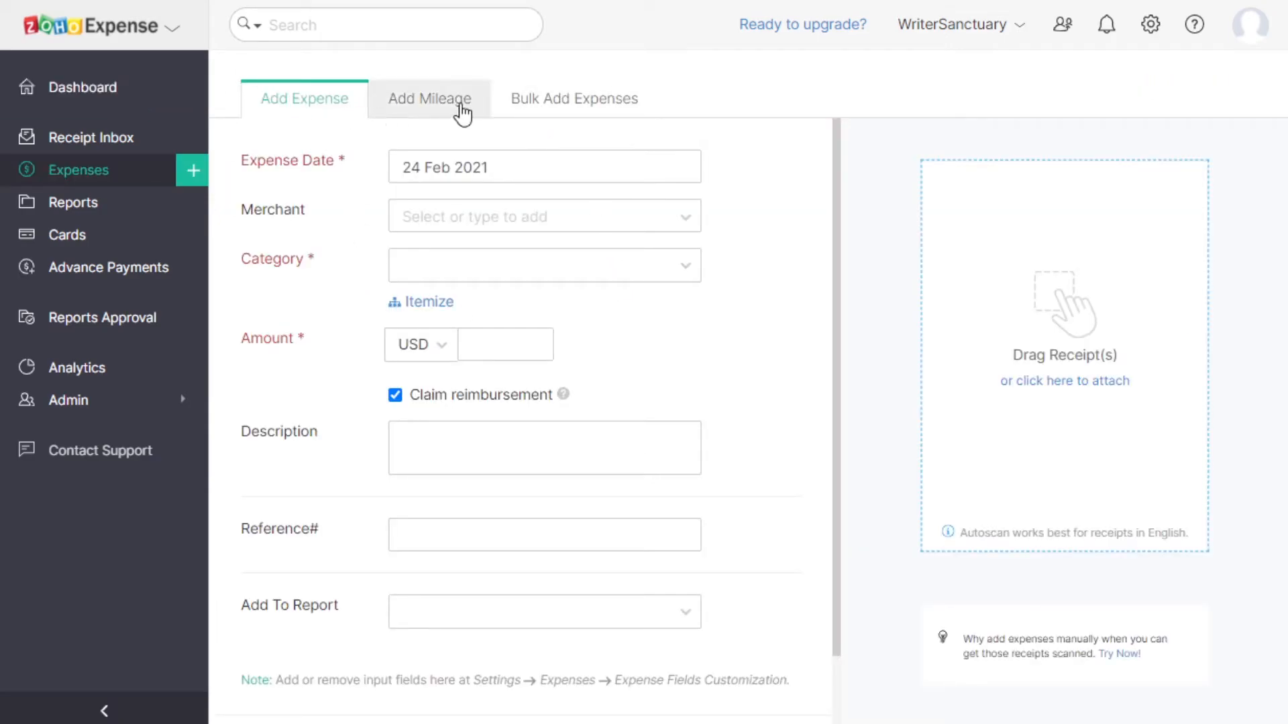
click(463, 113)
click(643, 113)
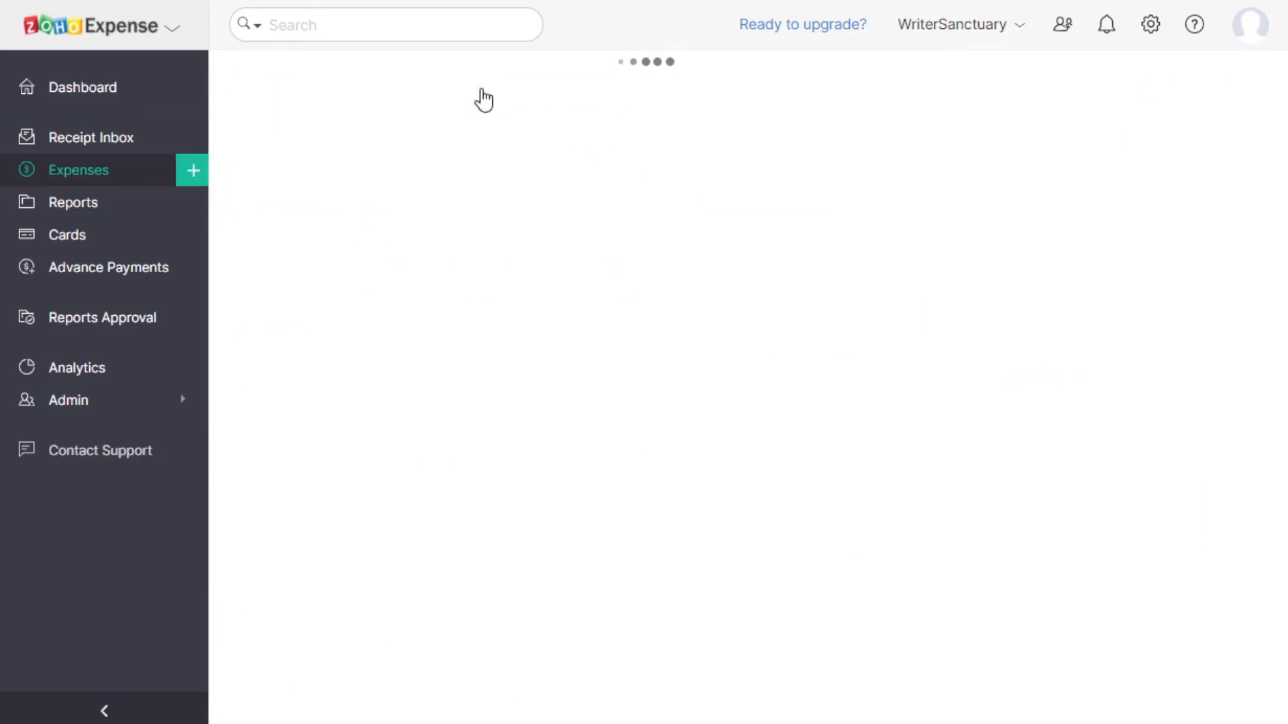
click(468, 103)
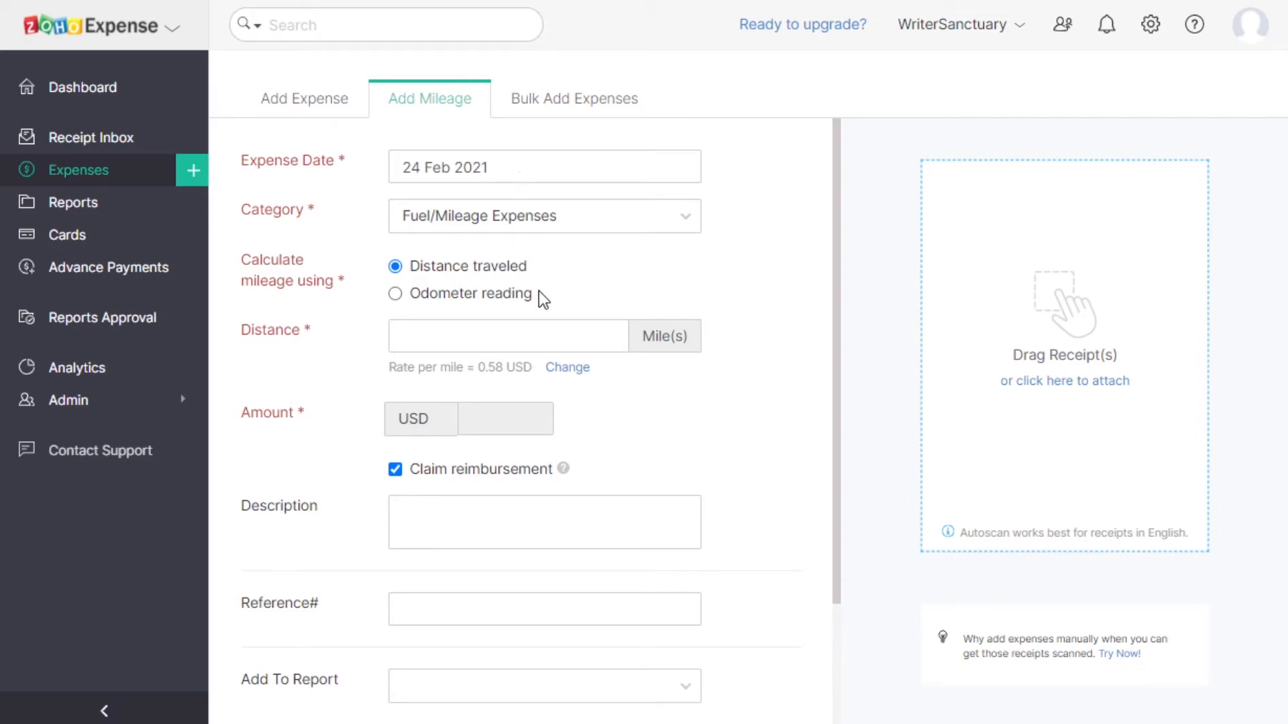
scroll(574, 276, down, 3)
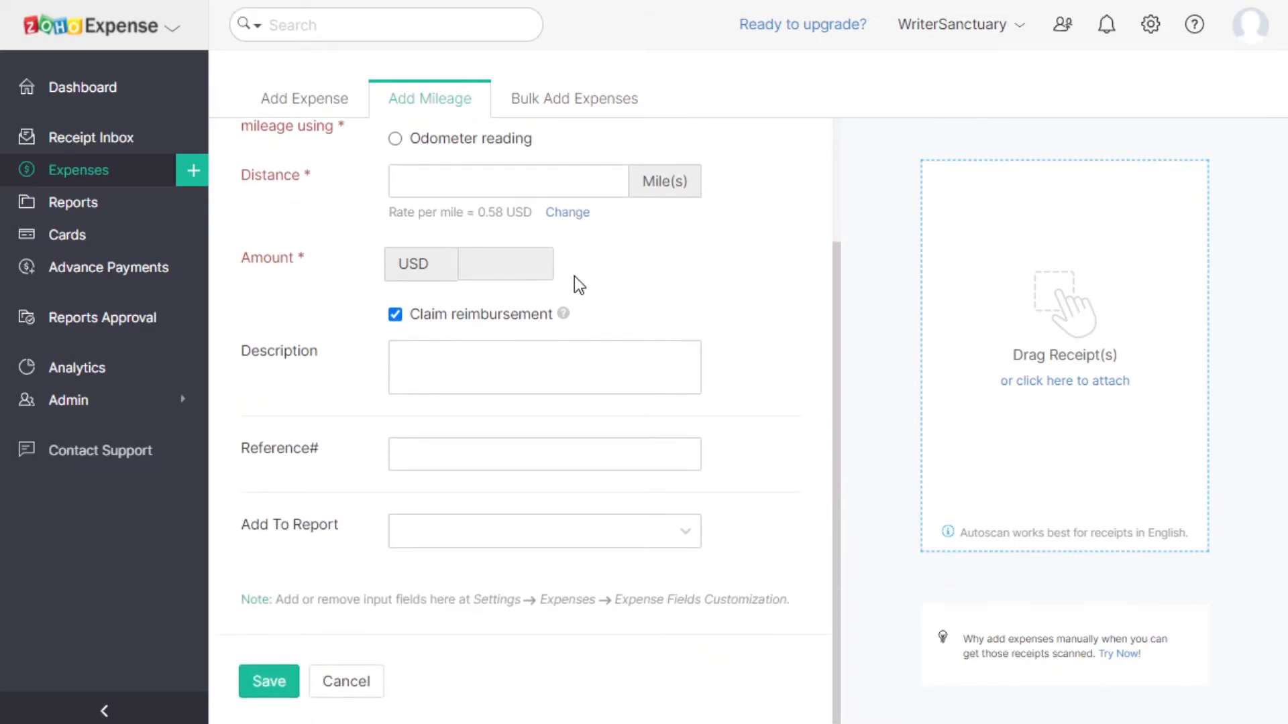
scroll(578, 280, up, 3)
scroll(586, 290, down, 3)
scroll(587, 290, up, 3)
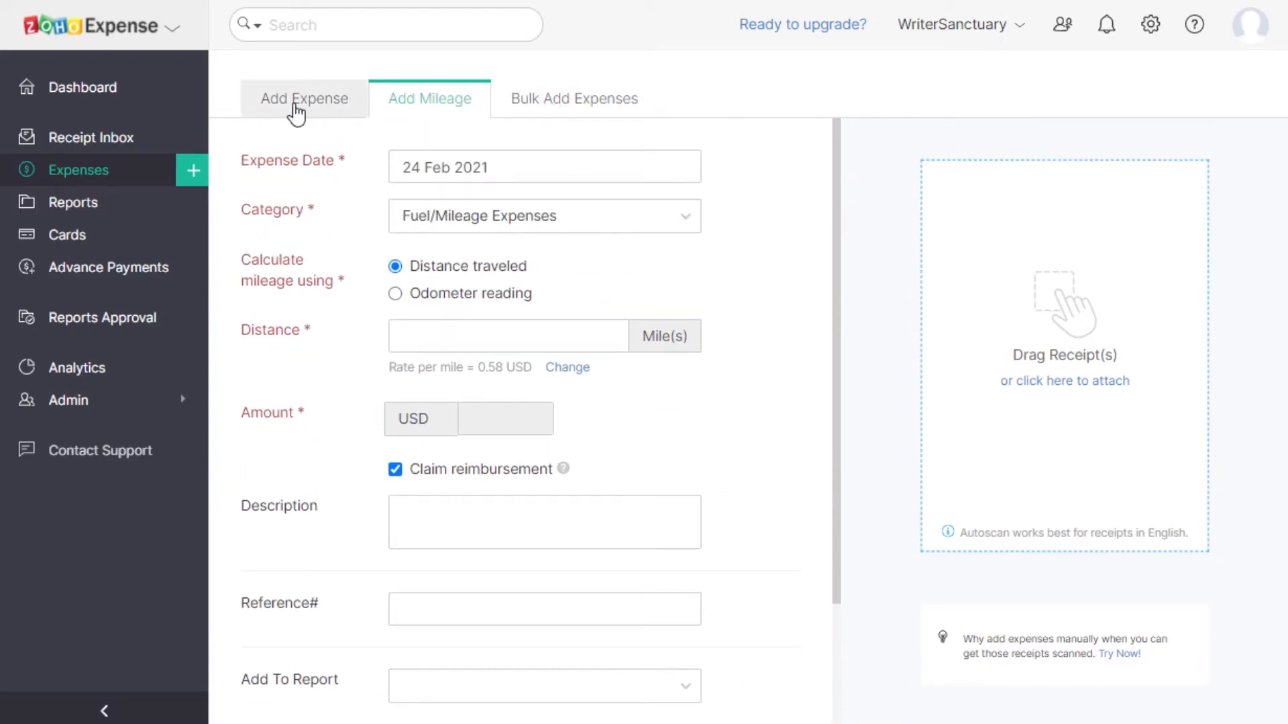